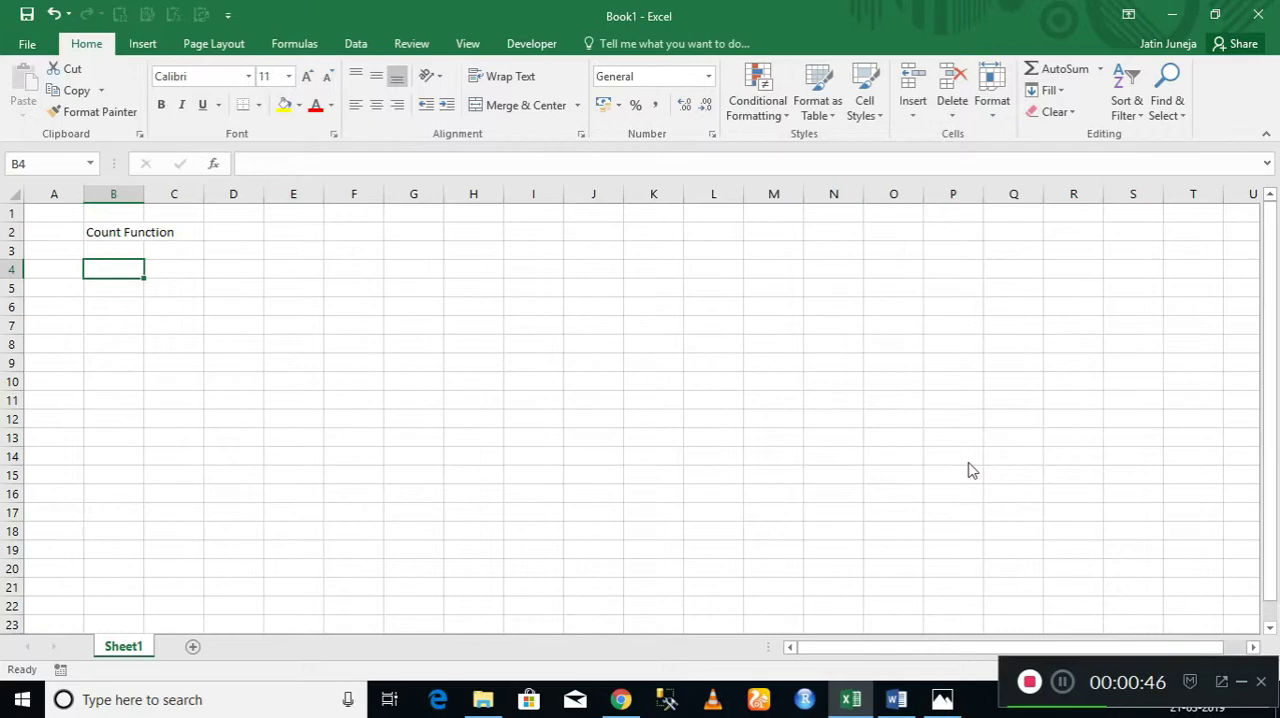
# Enter the numbers 1, 2 and 3 in cells B4 to B6.
pyautogui.write('1')
pyautogui.press('Return')
pyautogui.write('2')
pyautogui.press('Return')
pyautogui.write('3')
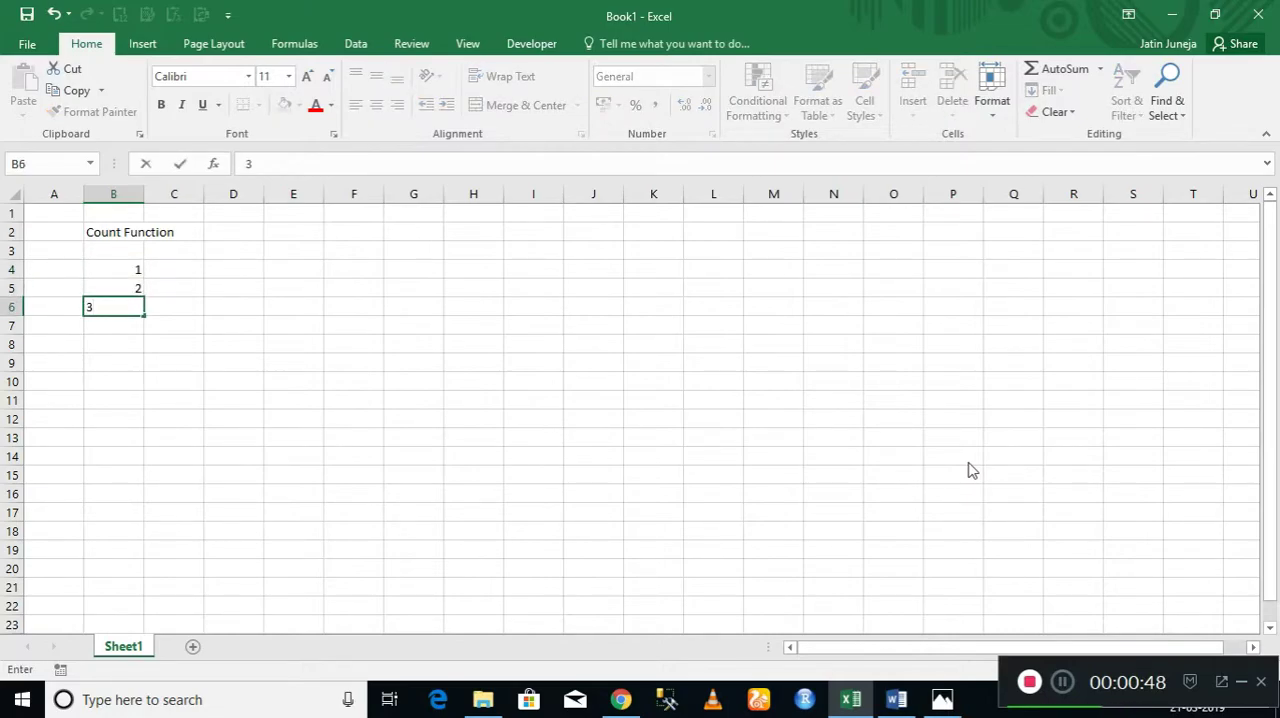
pyautogui.press('Return')
# Extend the number series in B4:B6 down to 20 in cell B23.
pyautogui.press('Up')
pyautogui.press('Up')
pyautogui.press('Up')
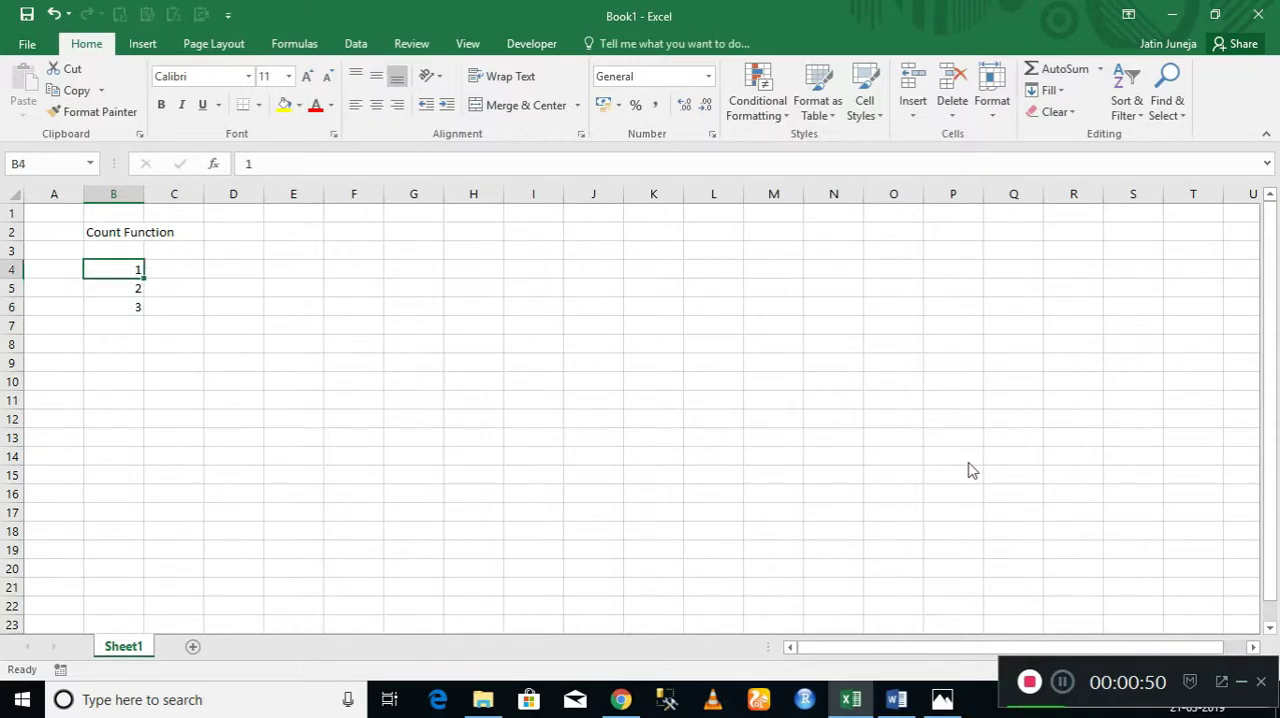
pyautogui.hotkey('shift', 'Down')
pyautogui.hotkey('shift', 'Down')
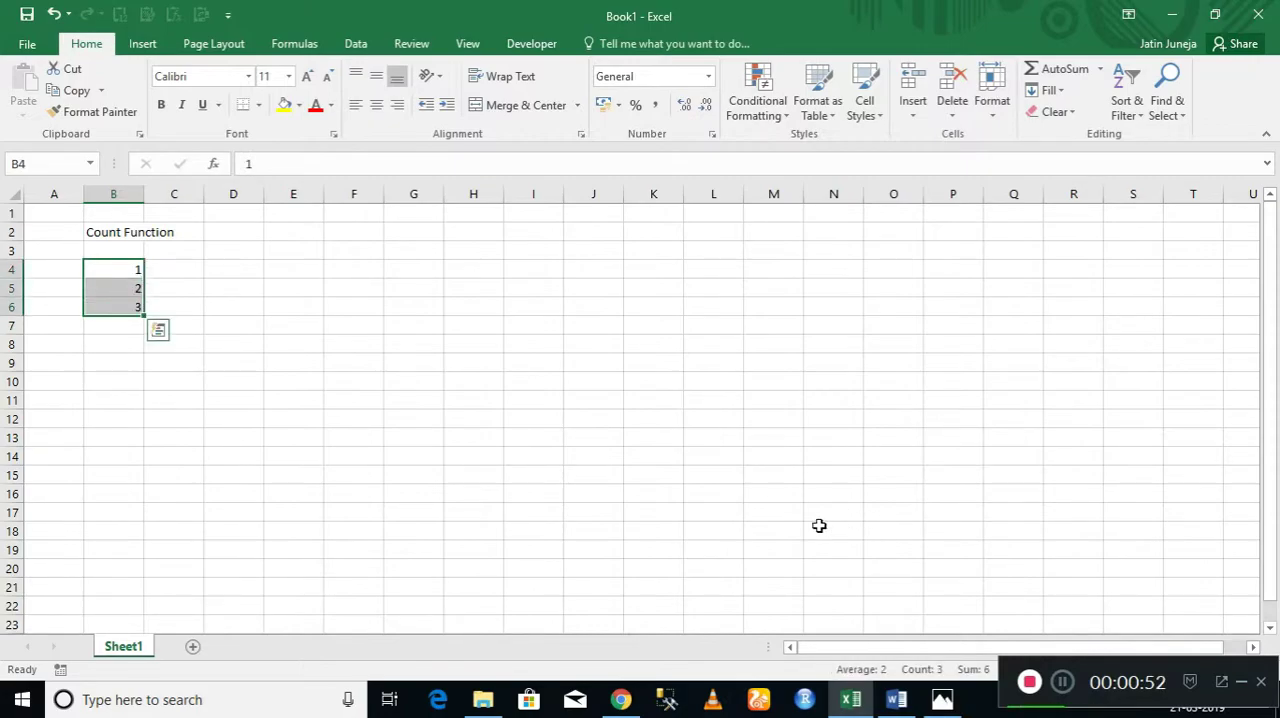
pyautogui.moveTo(144, 316); pyautogui.dragTo(144, 628)
pyautogui.click(171, 525)
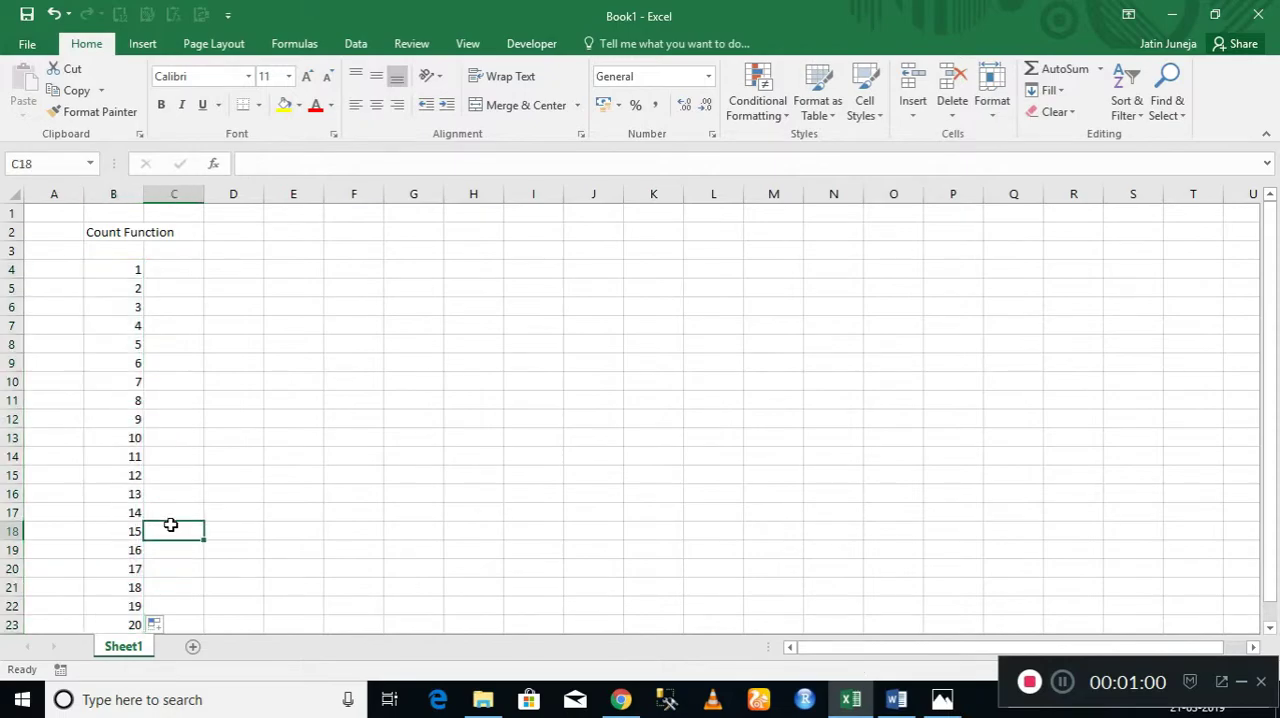
# Jump between the first and last numbers of column B's series and select the whole range B4:B23.
pyautogui.press('Down')
pyautogui.press('Down')
pyautogui.press('Down')
pyautogui.press('Down')
pyautogui.press('Down')
pyautogui.press('Down')
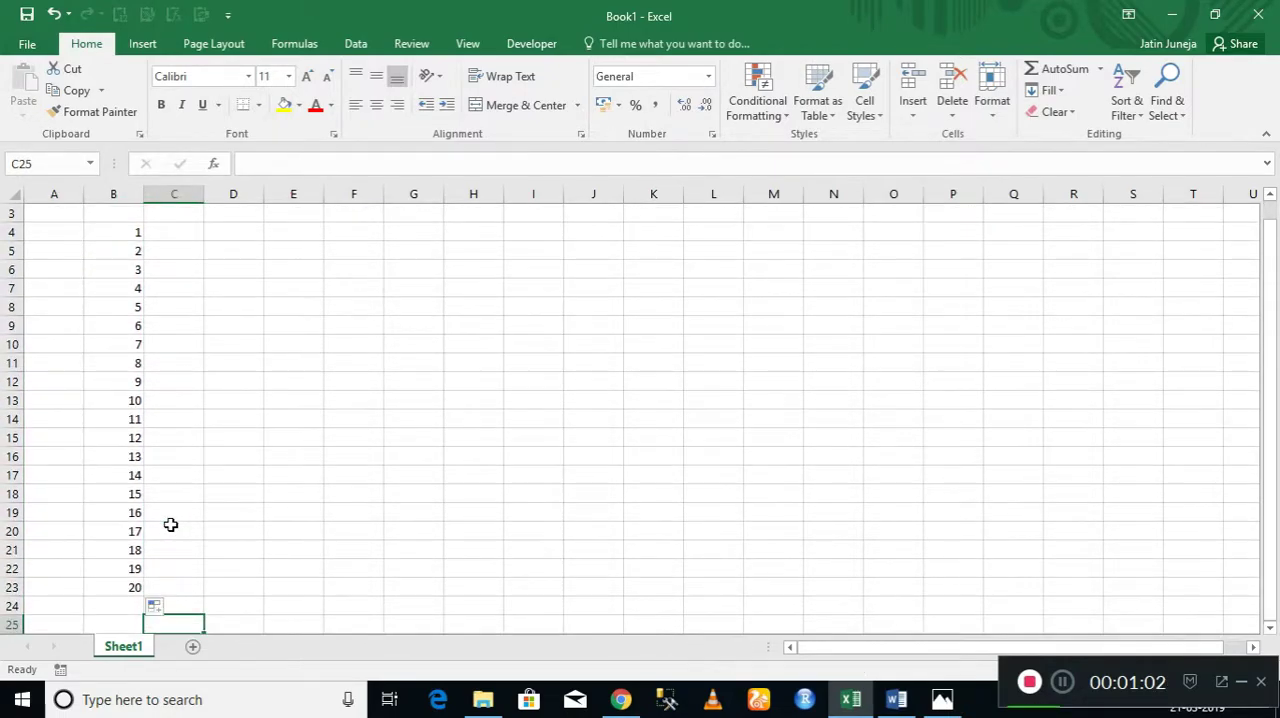
pyautogui.click(134, 233)
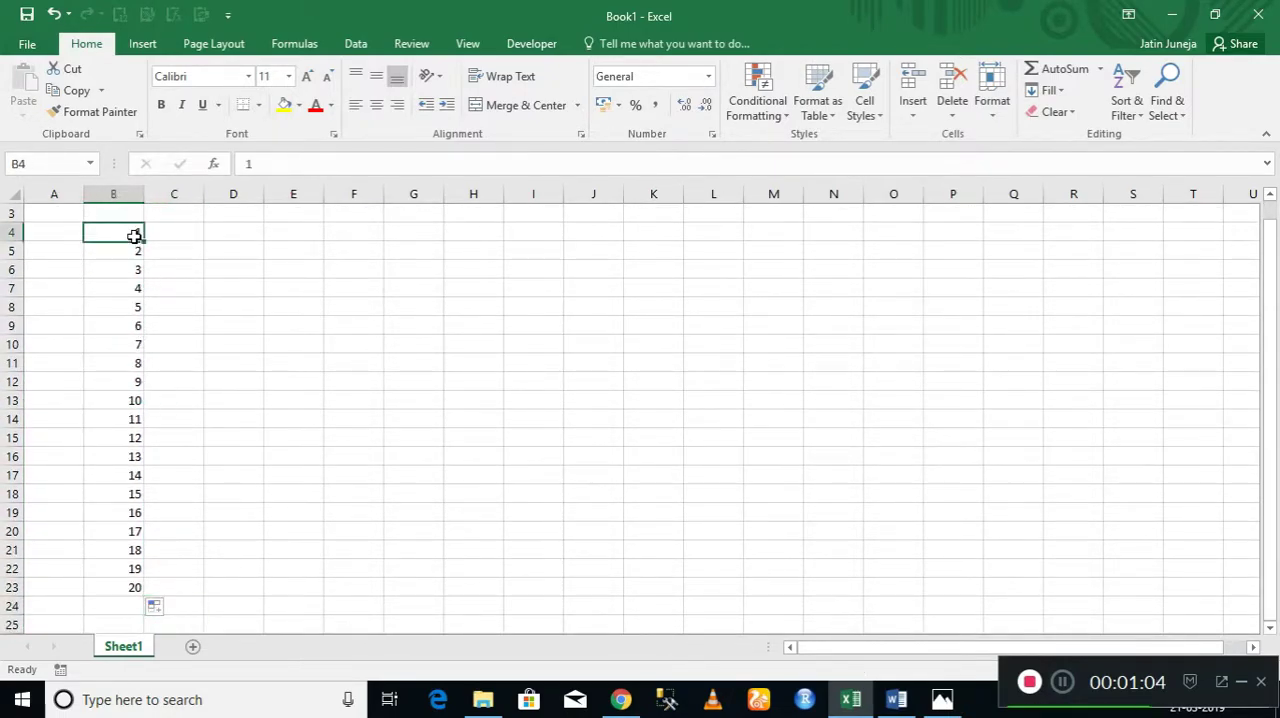
pyautogui.hotkey('ctrl', 'Down')
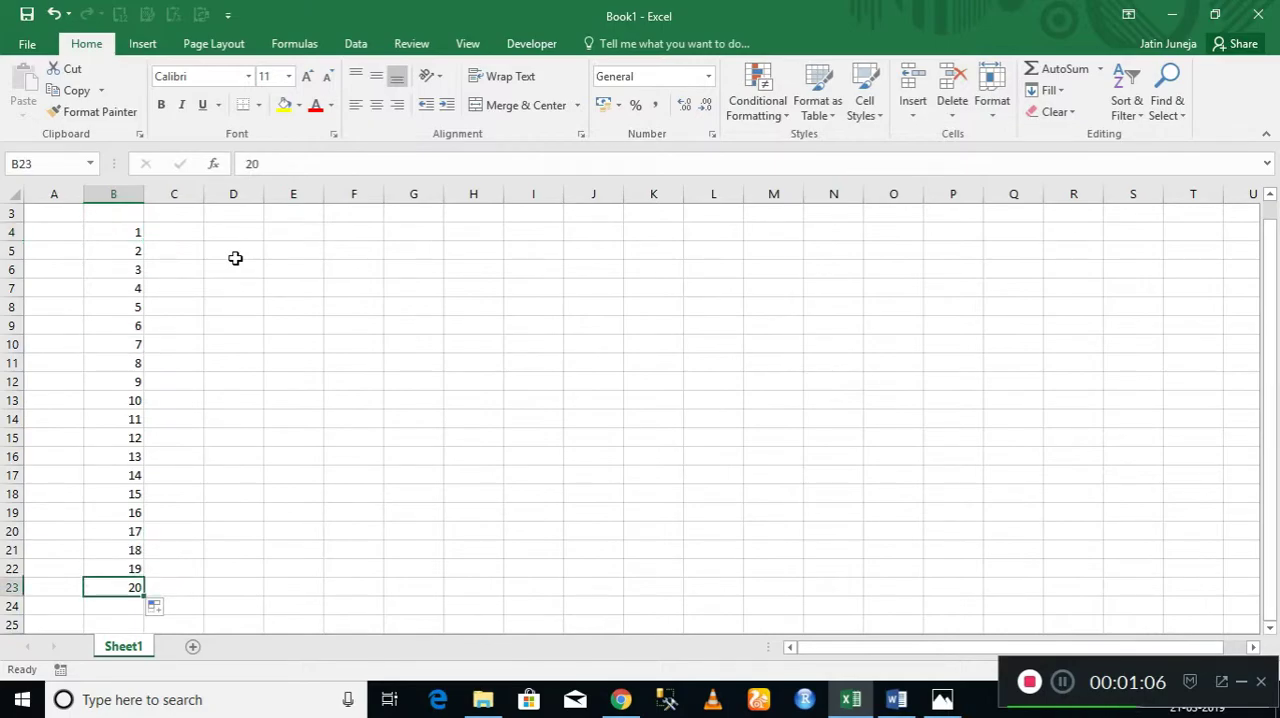
pyautogui.hotkey('ctrl', 'Up')
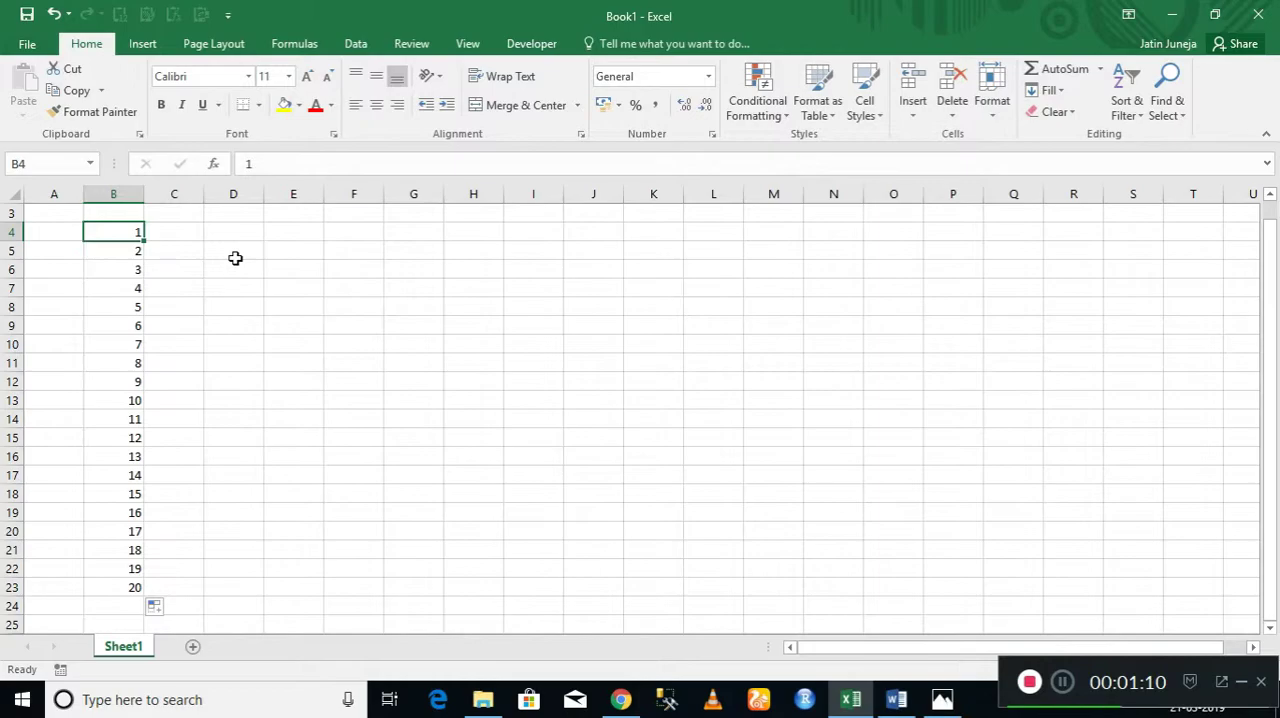
pyautogui.hotkey('ctrl', 'shift', 'Down')
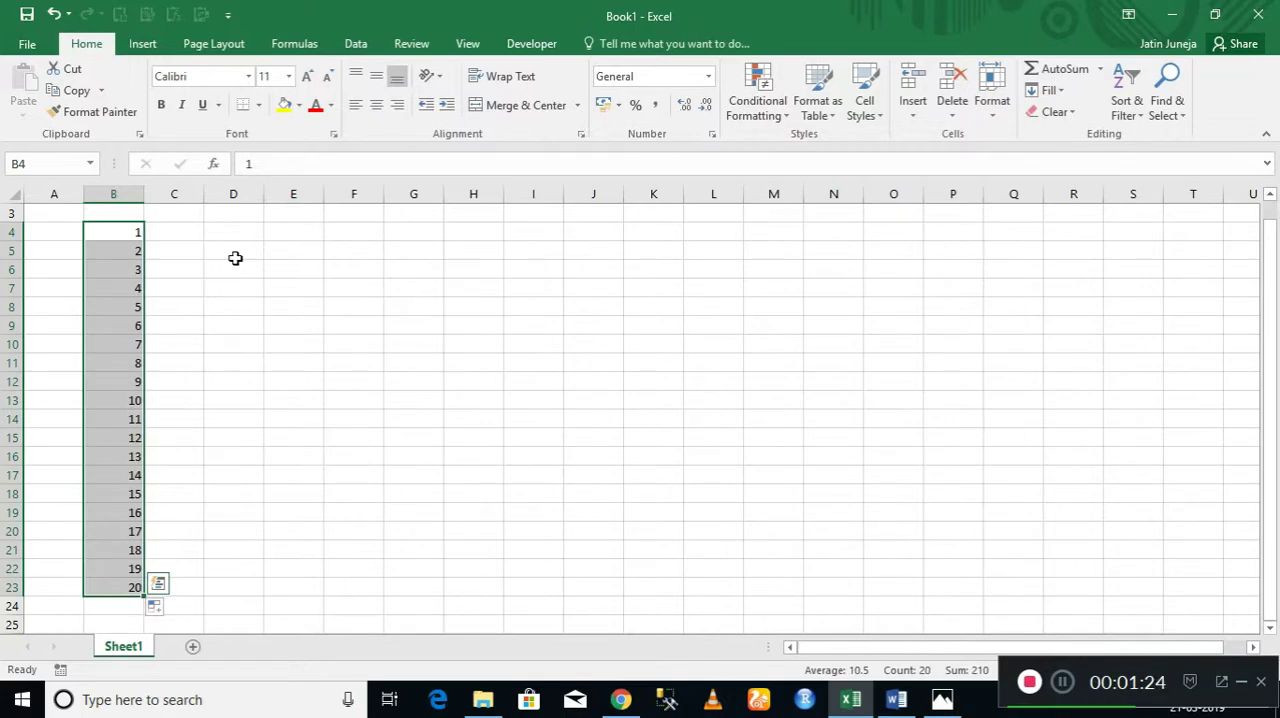
# Clear the whole number series from B4:B23.
pyautogui.press('Up')
pyautogui.press('Up')
pyautogui.press('Up')
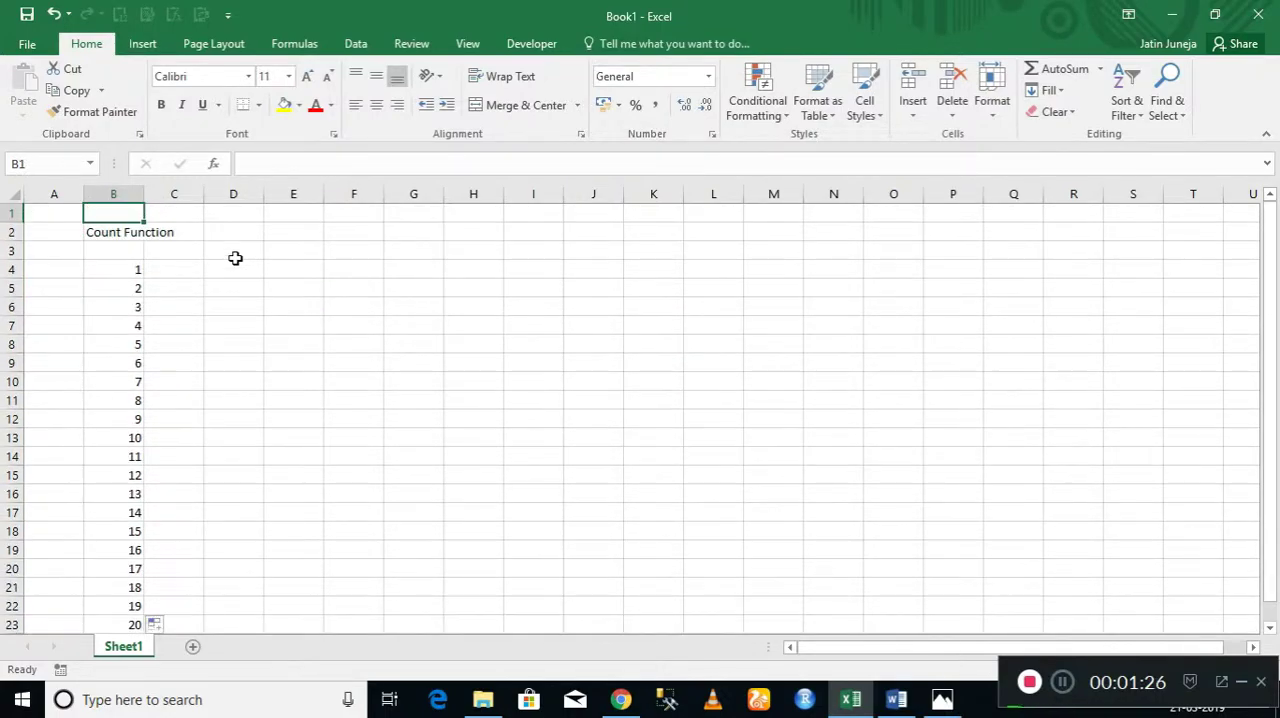
pyautogui.press('Down')
pyautogui.press('Down')
pyautogui.press('Down')
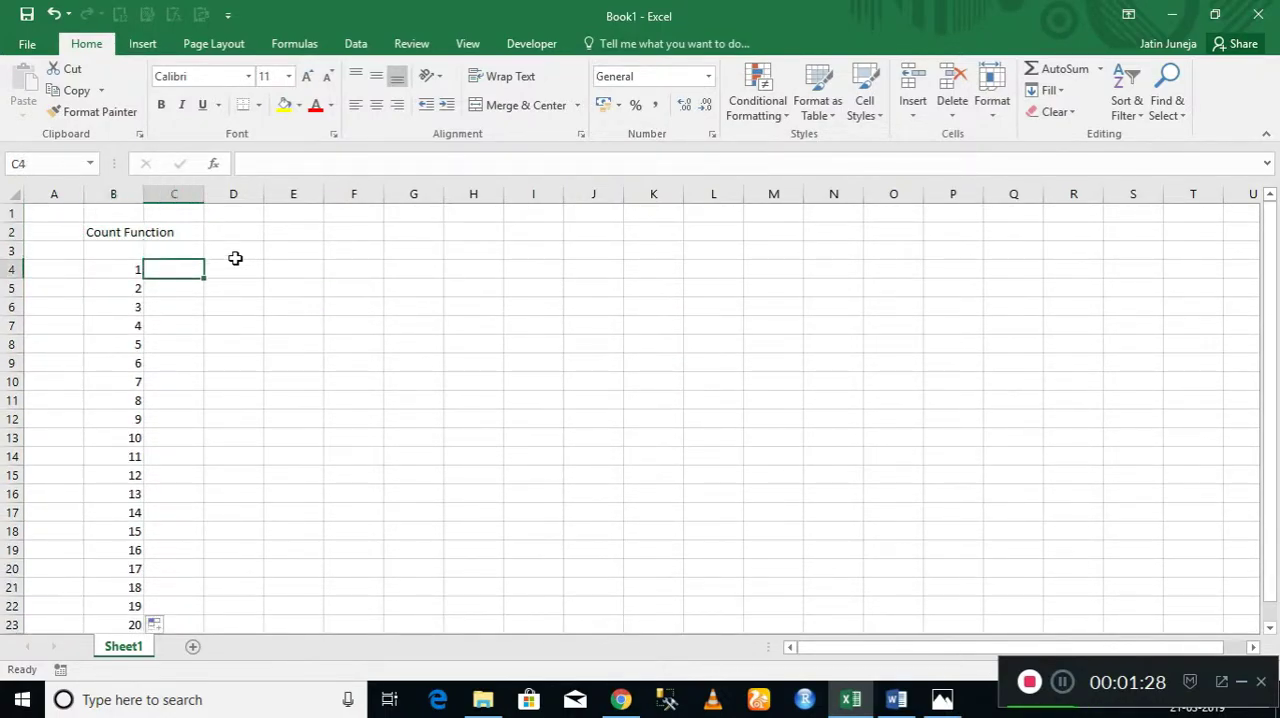
pyautogui.hotkey('ctrl', 'shift', 'Down')
pyautogui.press('Delete')
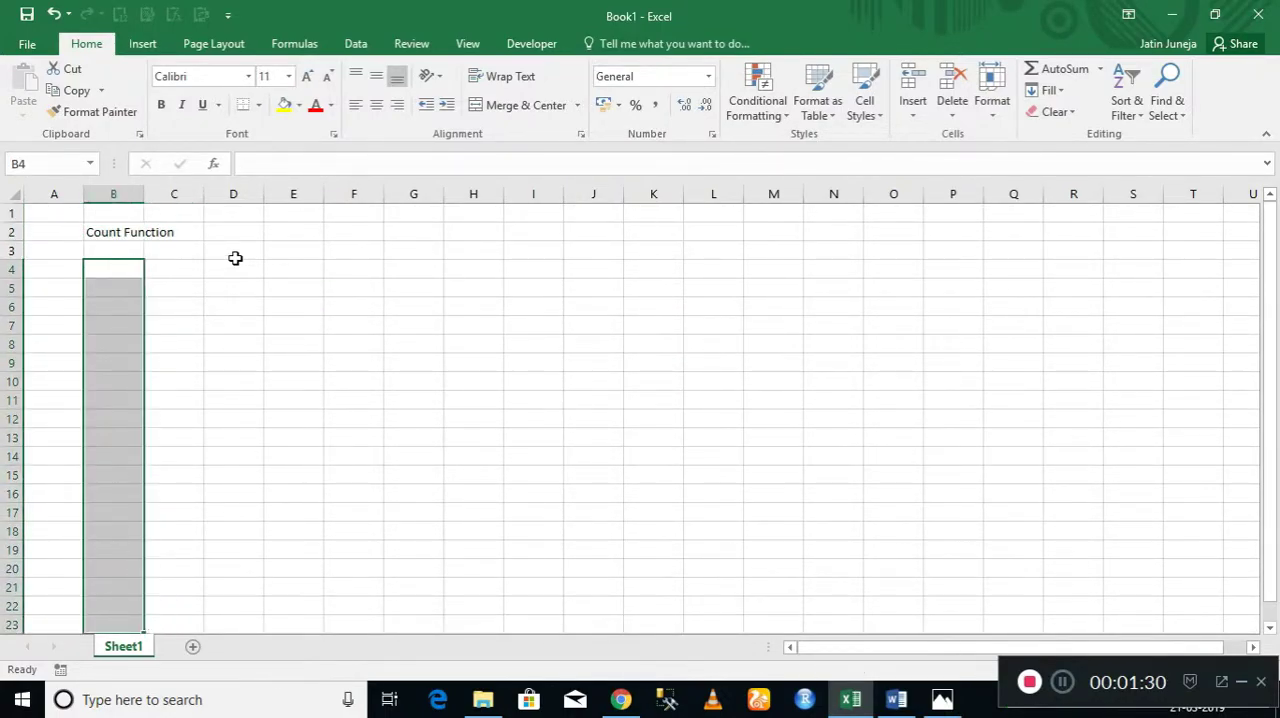
pyautogui.press('Right')
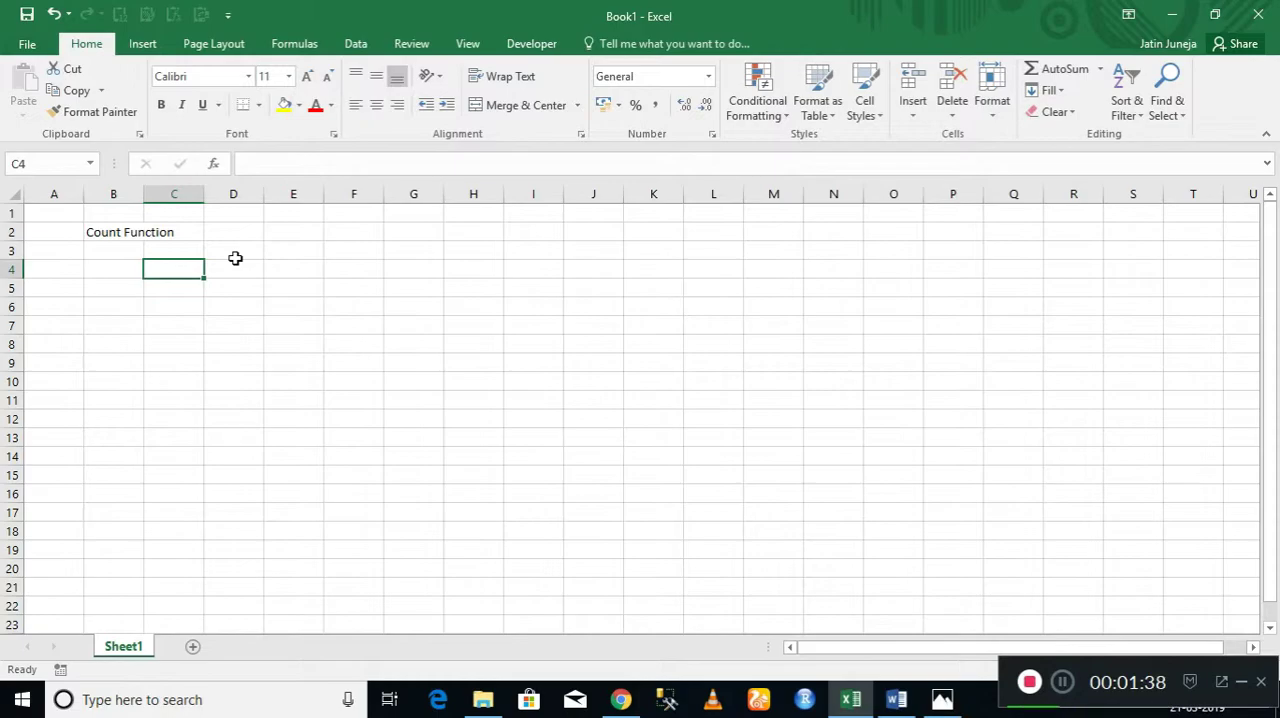
pyautogui.click(1068, 690)
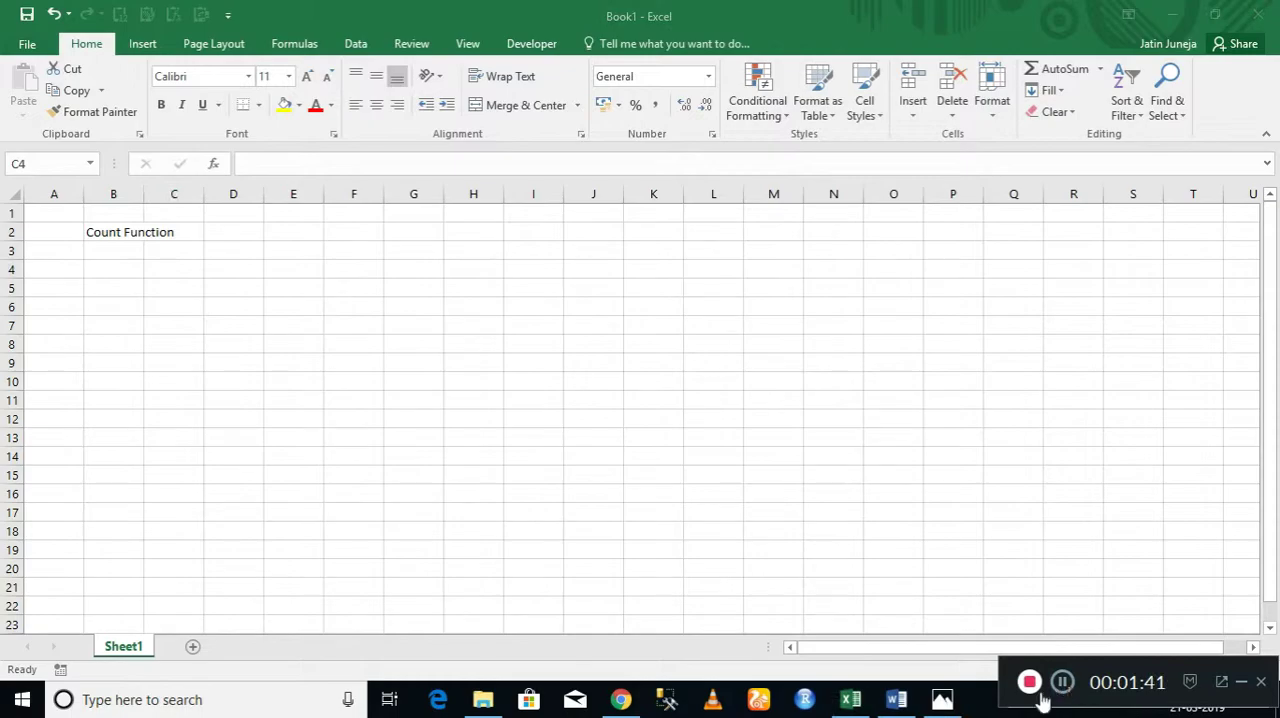
# Enter 1, 2 and 3 from cell E2 downward and extend the series to 10 in E11.
pyautogui.click(291, 238)
pyautogui.click(296, 232)
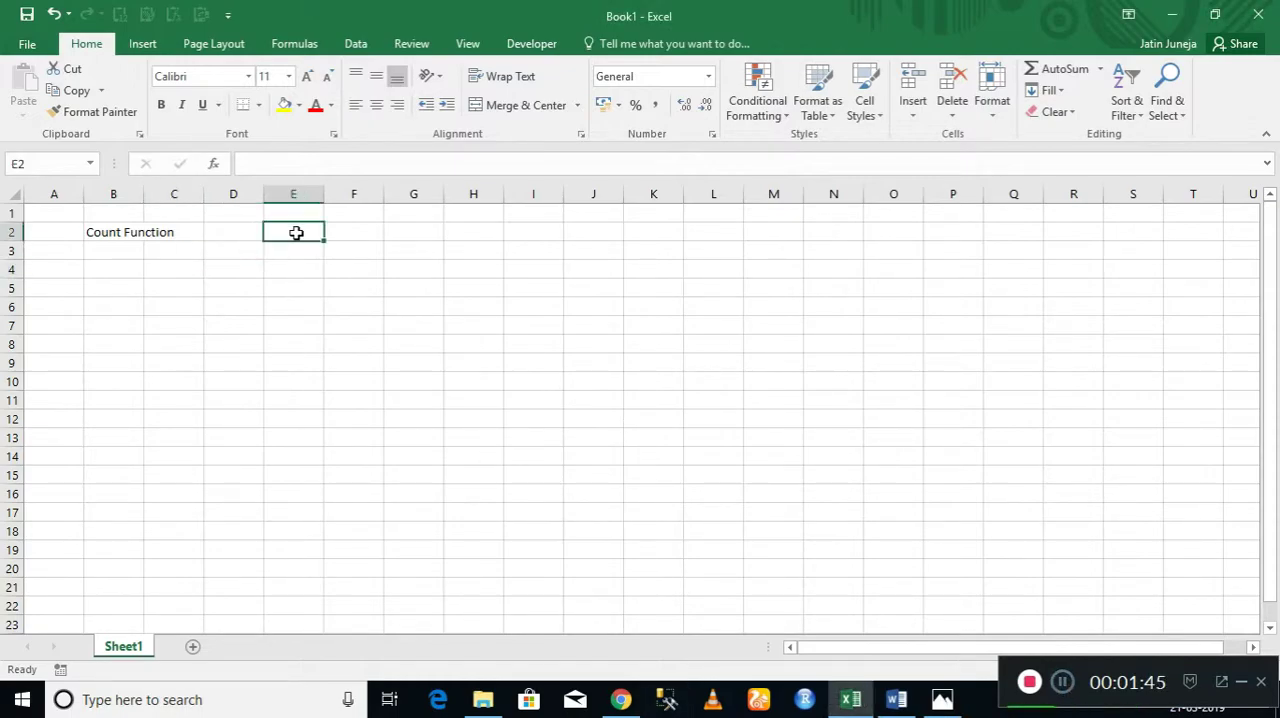
pyautogui.write('1')
pyautogui.press('Return')
pyautogui.write('2')
pyautogui.press('Return')
pyautogui.write('3')
pyautogui.press('Return')
pyautogui.click(296, 229)
pyautogui.moveTo(296, 229); pyautogui.dragTo(320, 408)
# Enter the formula =COUNT(E2:E11) in cell G2 to count the numbers in column E.
pyautogui.click(421, 233)
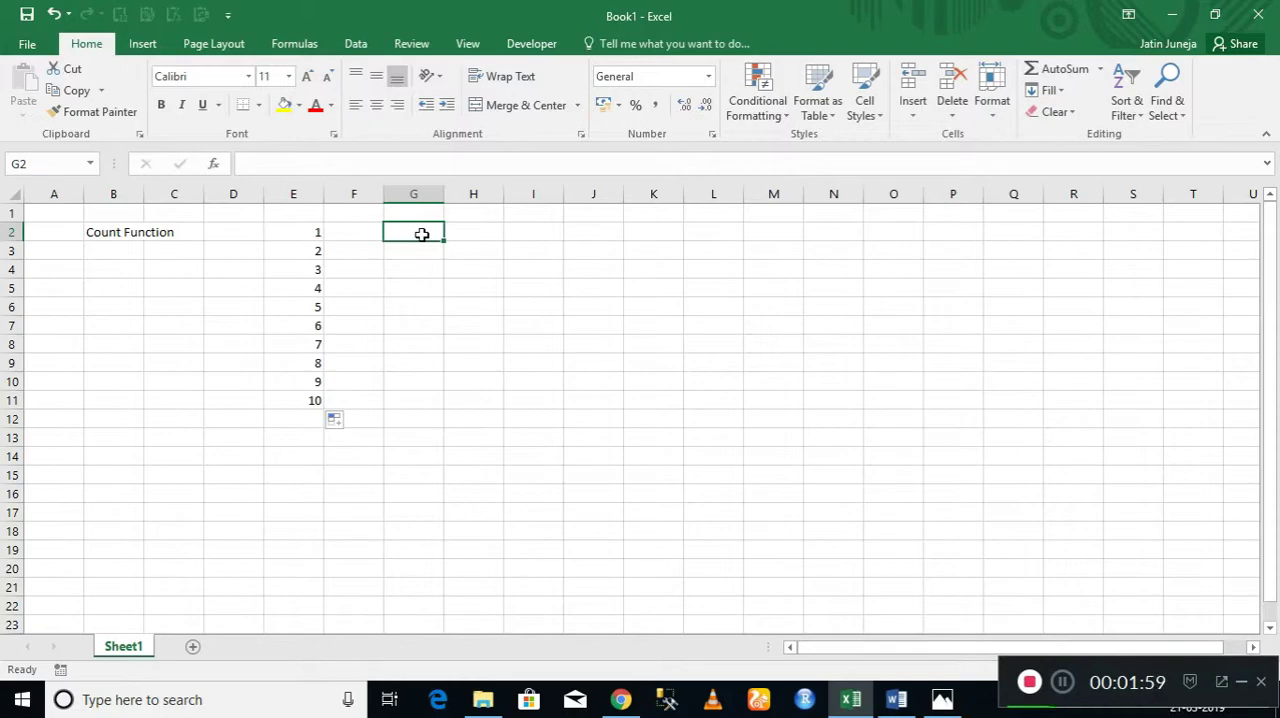
pyautogui.write('=')
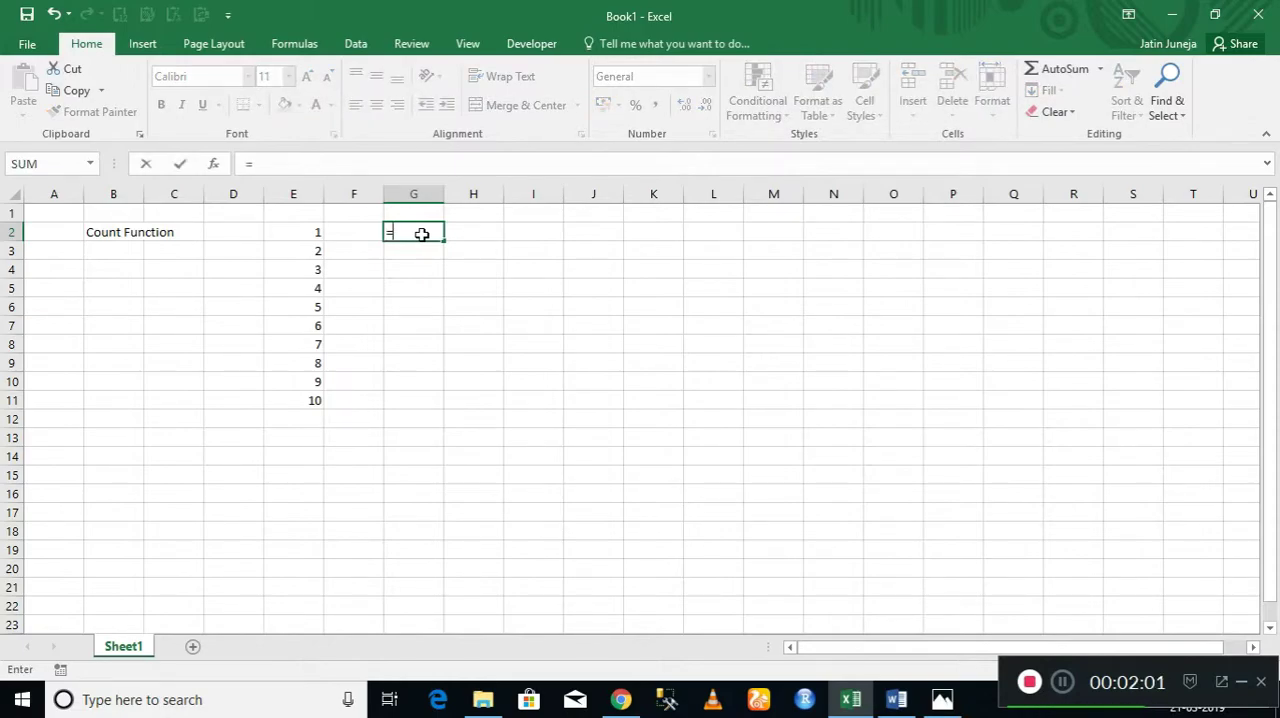
pyautogui.write('count')
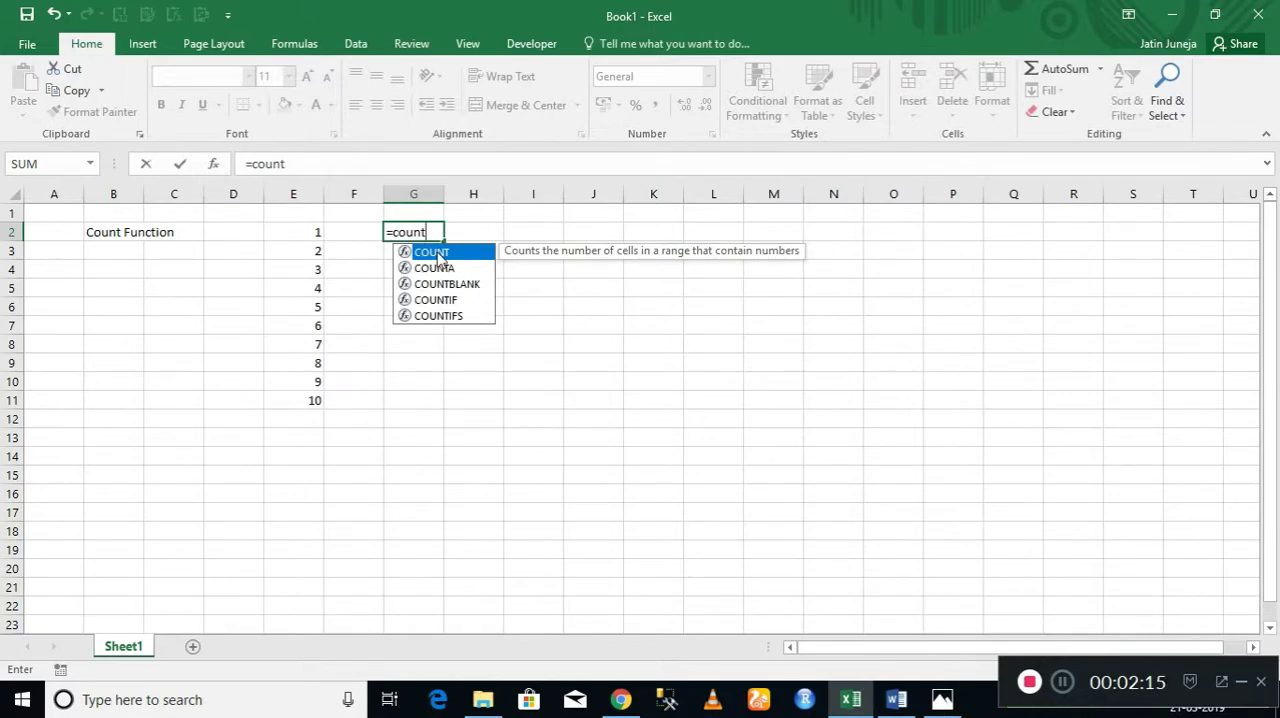
pyautogui.doubleClick(437, 256)
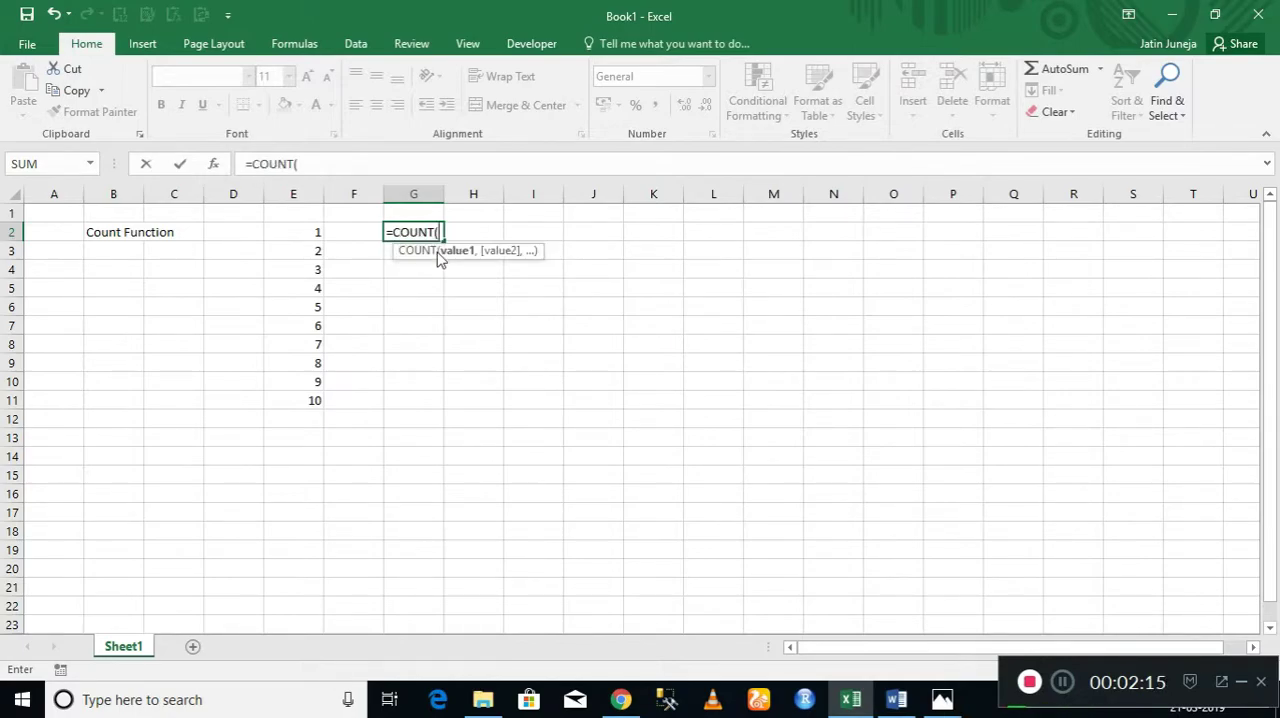
pyautogui.click(312, 231)
pyautogui.hotkey('shift', 'Down')
pyautogui.hotkey('shift', 'Down')
pyautogui.hotkey('shift', 'Down')
pyautogui.hotkey('shift', 'Down')
pyautogui.hotkey('shift', 'Down')
pyautogui.hotkey('shift', 'Down')
pyautogui.hotkey('shift', 'Down')
pyautogui.hotkey('shift', 'Down')
pyautogui.hotkey('shift', 'Down')
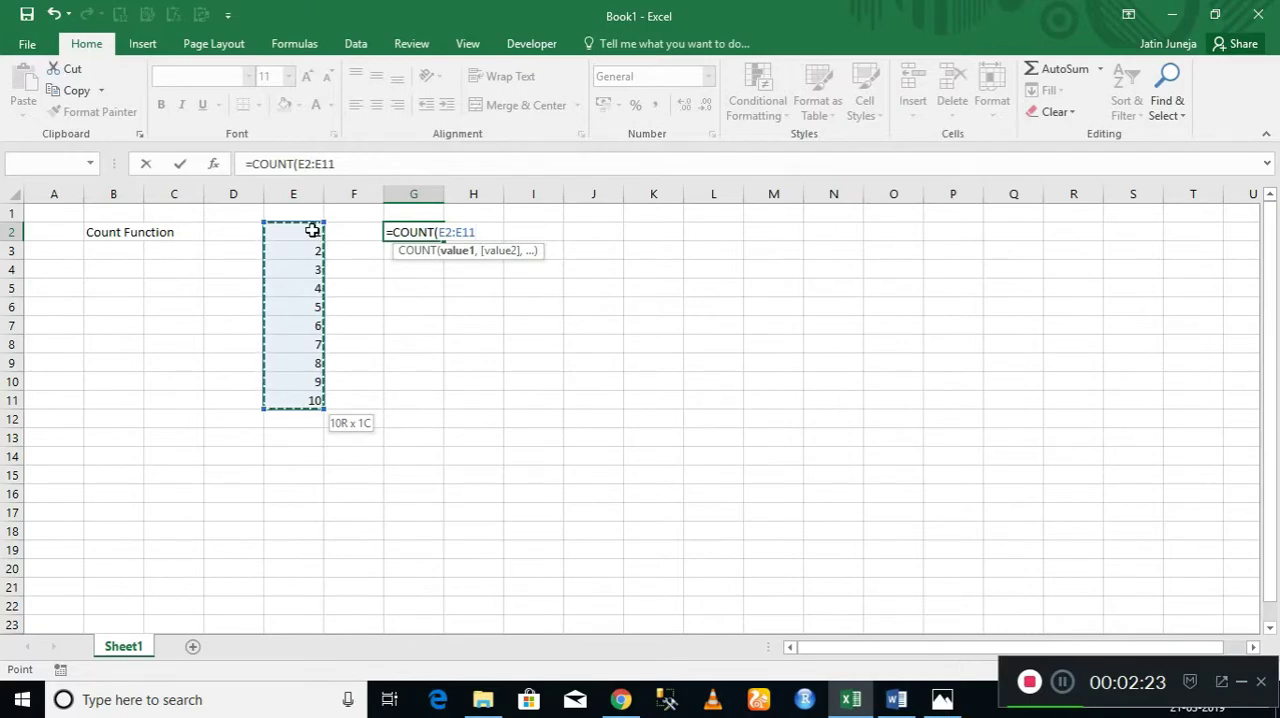
pyautogui.write(')')
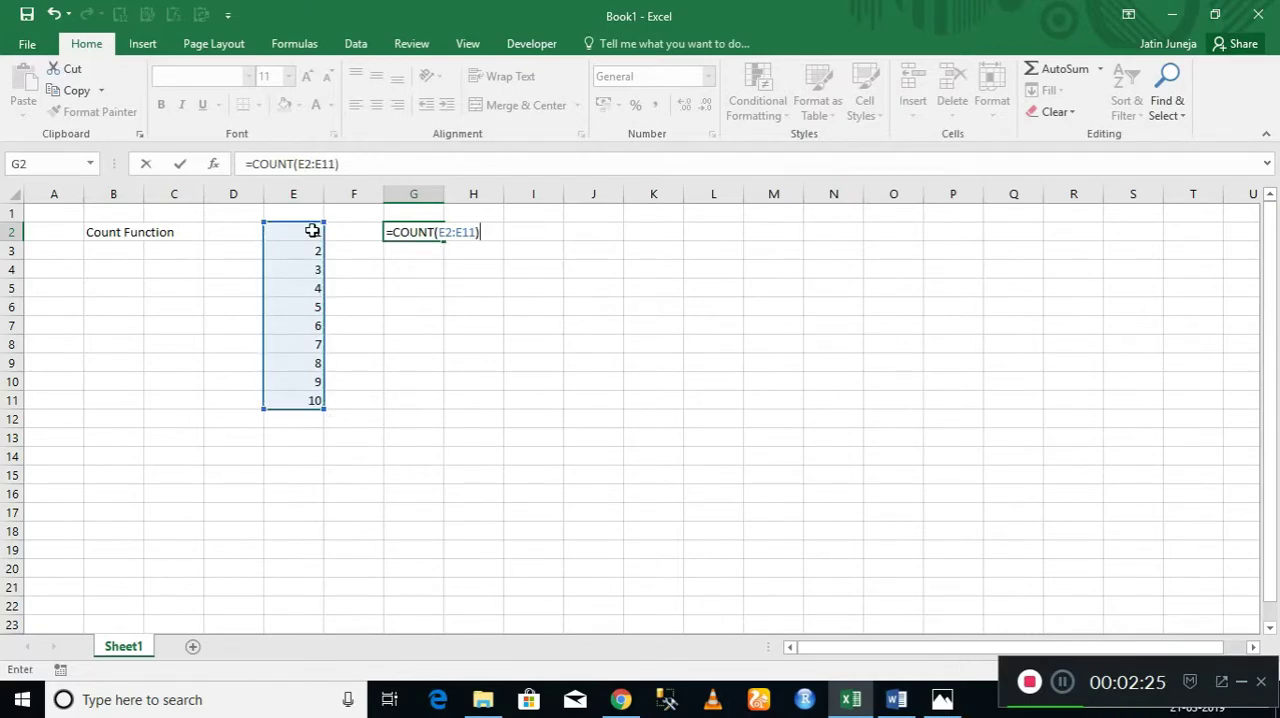
pyautogui.press('Return')
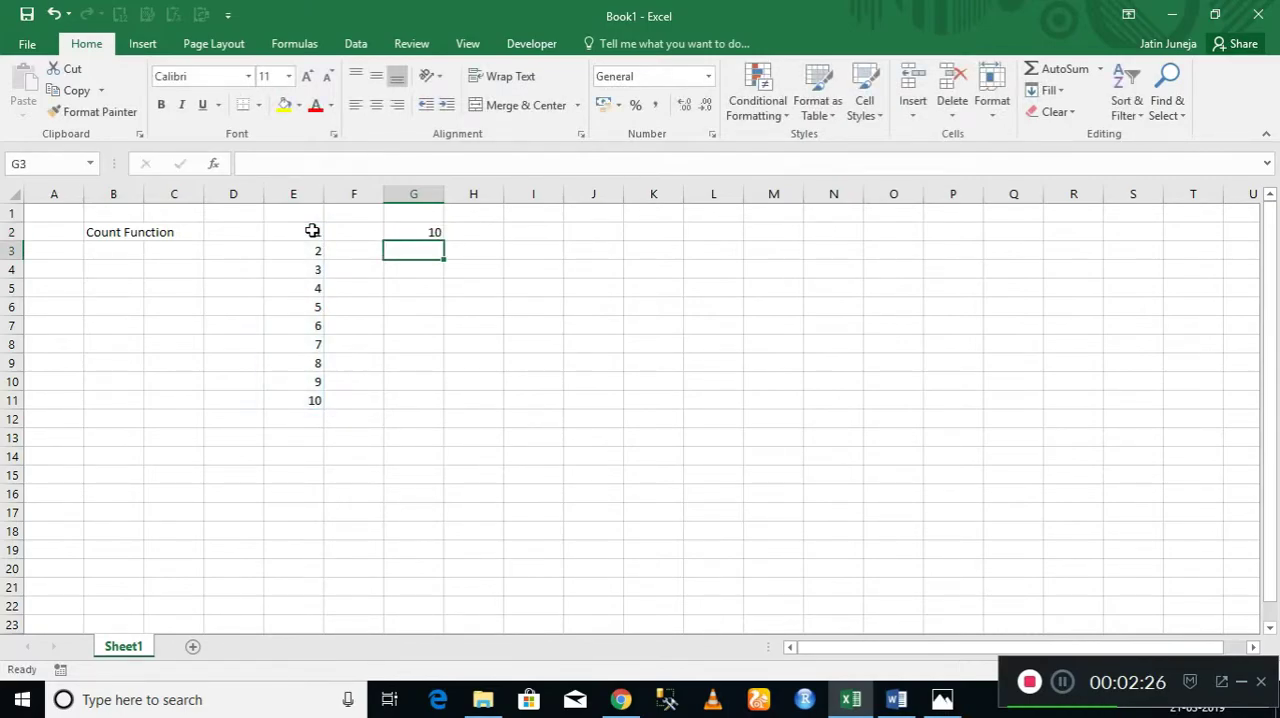
pyautogui.click(400, 231)
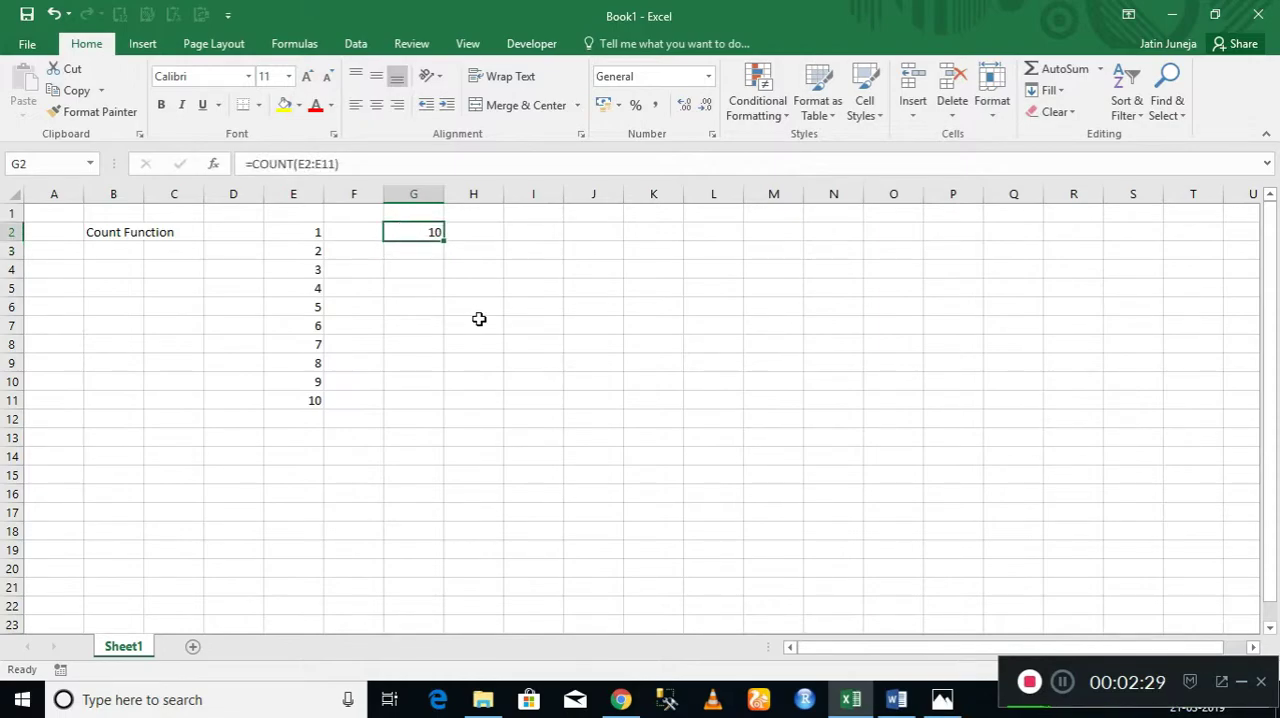
# Delete the numbers 5 to 10 one by one from cells E6 to E11 to test the COUNT formula.
pyautogui.click(295, 306)
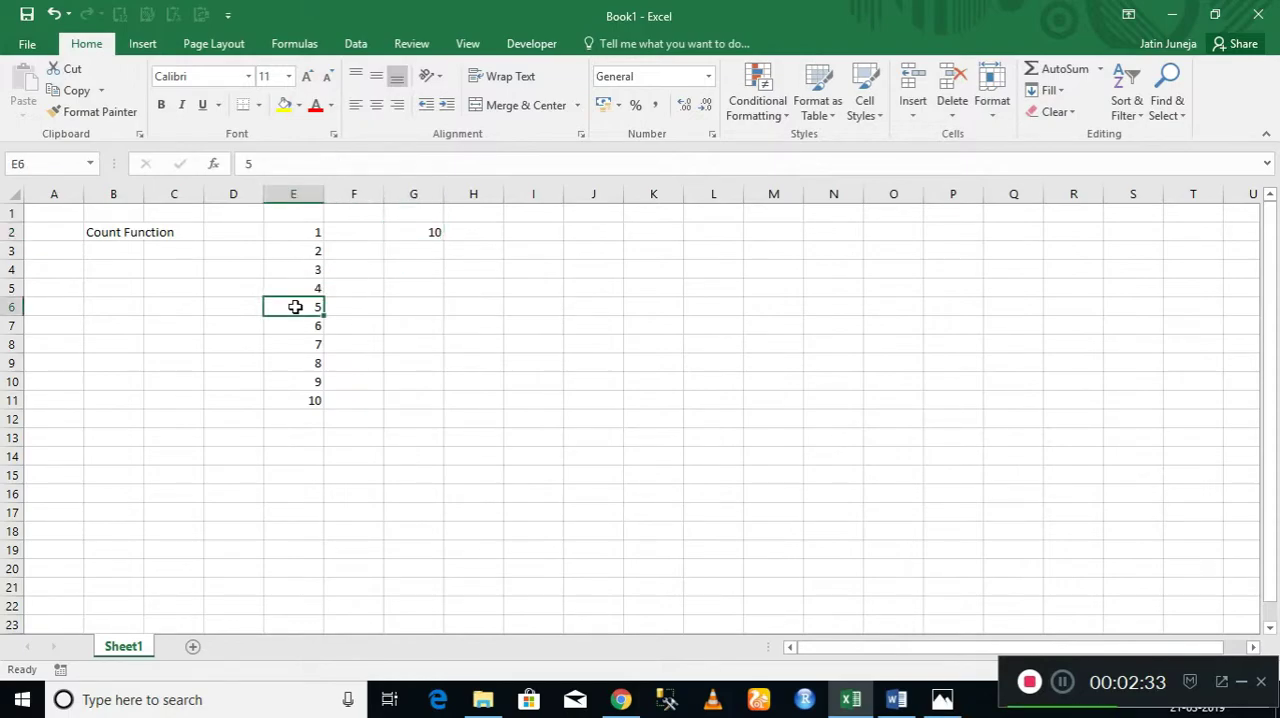
pyautogui.press('Delete')
pyautogui.press('Down')
pyautogui.press('Delete')
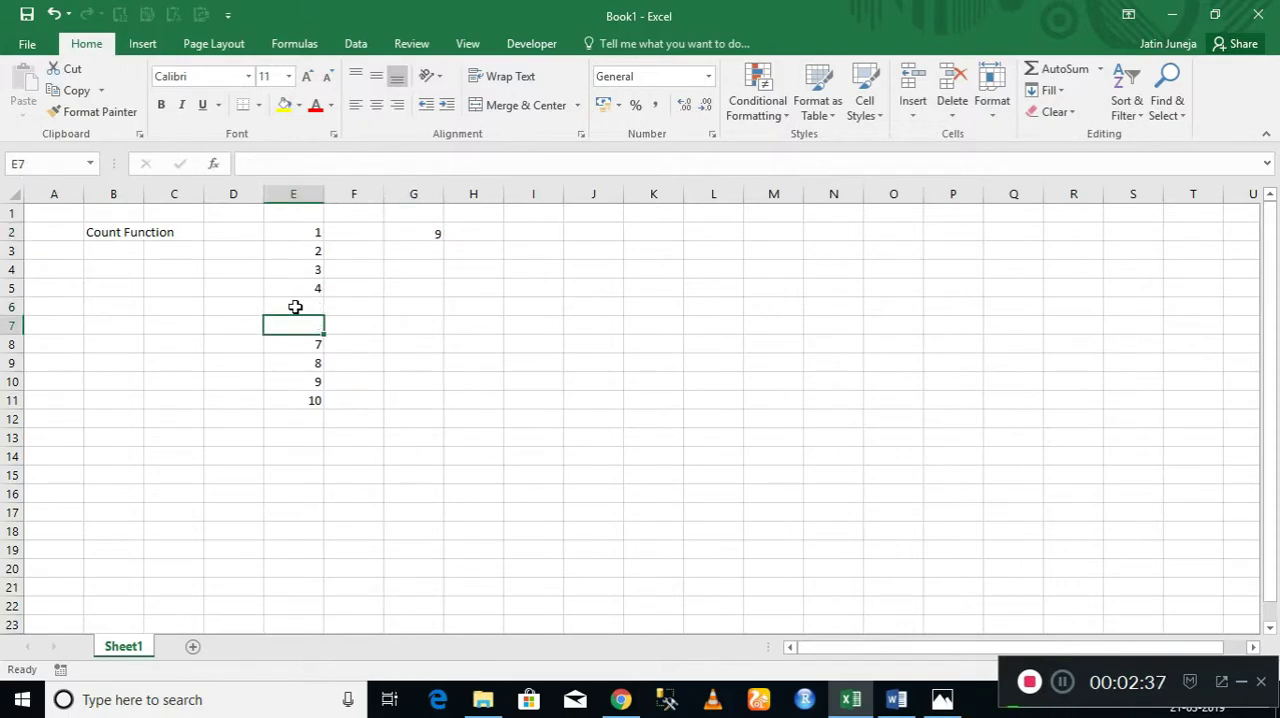
pyautogui.press('Down')
pyautogui.press('Delete')
pyautogui.press('Down')
pyautogui.press('Delete')
pyautogui.press('Down')
# Clear the remaining sample numbers in column E together with the COUNT formula in G2.
pyautogui.press('Down')
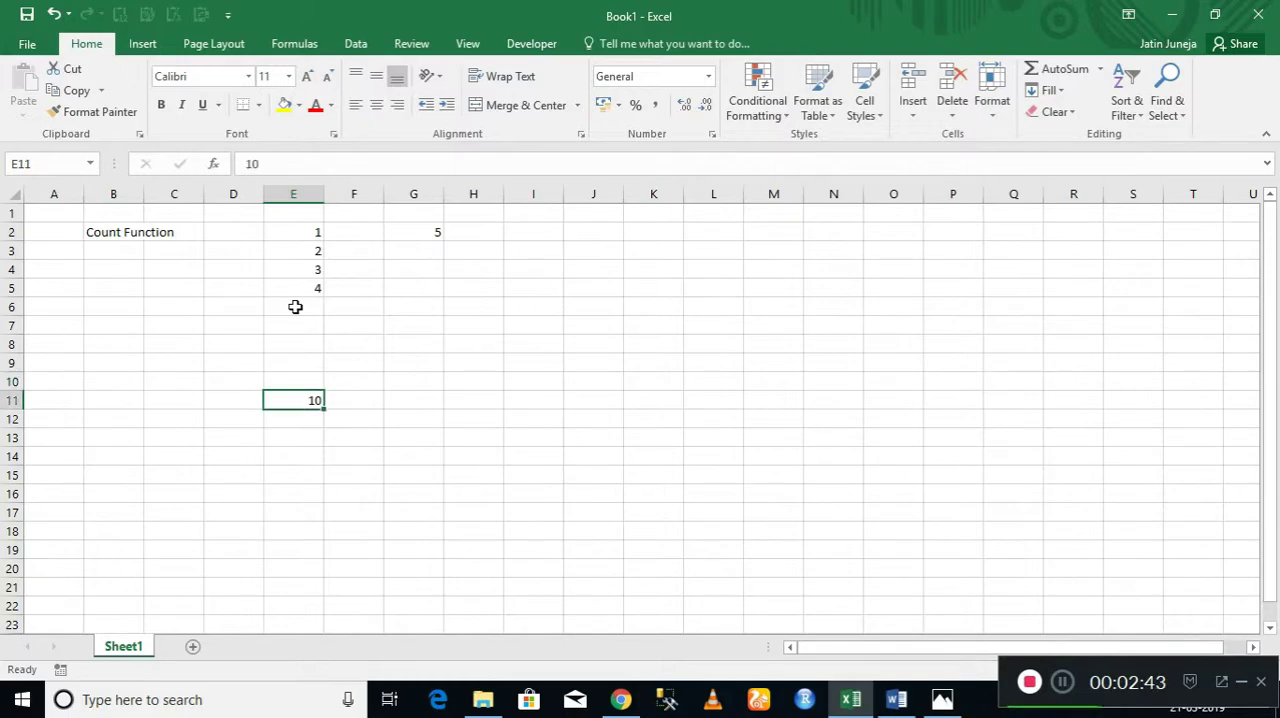
pyautogui.press('Delete')
pyautogui.hotkey('ctrl', 'Up')
pyautogui.press('Down')
pyautogui.press('Up')
pyautogui.press('Up')
pyautogui.hotkey('ctrl', 'Up')
pyautogui.hotkey('shift', 'Right')
pyautogui.hotkey('shift', 'Right')
pyautogui.hotkey('shift', 'Down')
pyautogui.hotkey('shift', 'Down')
pyautogui.hotkey('shift', 'Down')
pyautogui.hotkey('shift', 'Down')
pyautogui.press('Down')
pyautogui.press('Up')
pyautogui.press('Up')
pyautogui.press('Down')
pyautogui.hotkey('shift', 'Right')
pyautogui.hotkey('shift', 'Right')
pyautogui.hotkey('shift', 'Right')
pyautogui.hotkey('shift', 'Down')
pyautogui.hotkey('shift', 'Down')
pyautogui.hotkey('shift', 'Down')
pyautogui.hotkey('shift', 'Down')
pyautogui.press('Delete')
pyautogui.press('Up')
pyautogui.press('Left')
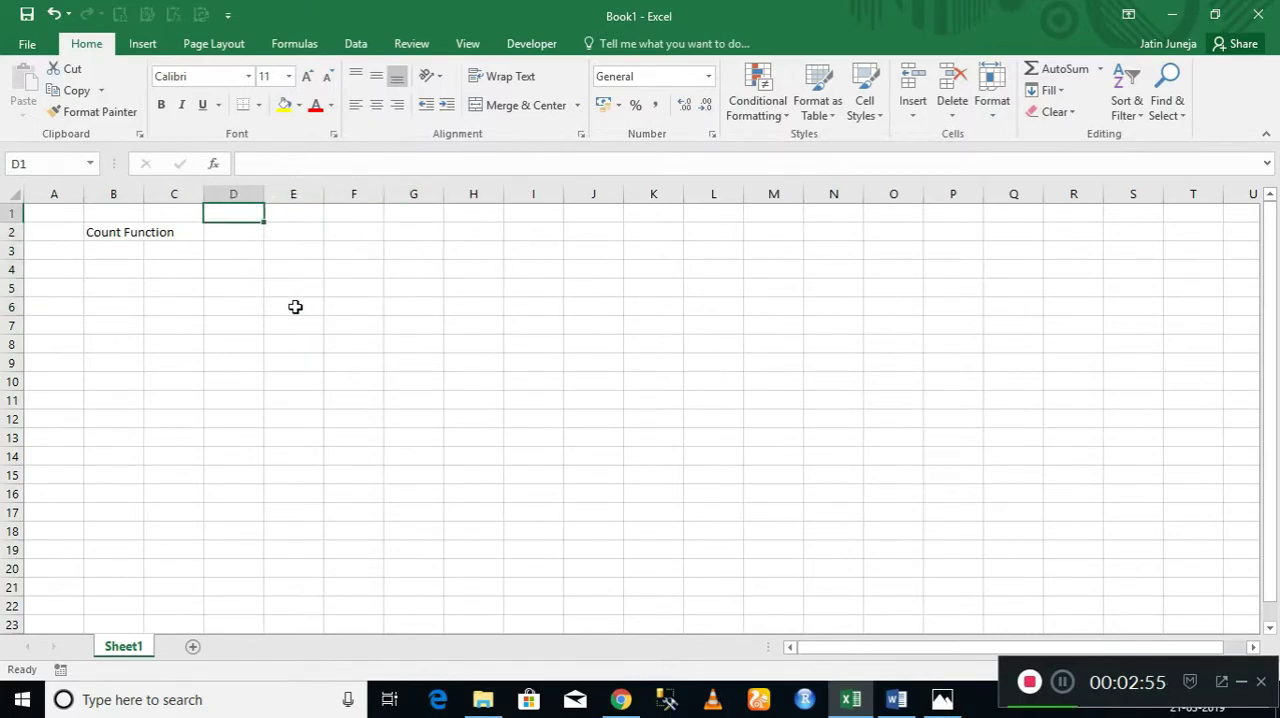
# Enter the label "COuntA" in cell B4, below the Count Function heading.
pyautogui.press('Down')
pyautogui.press('Down')
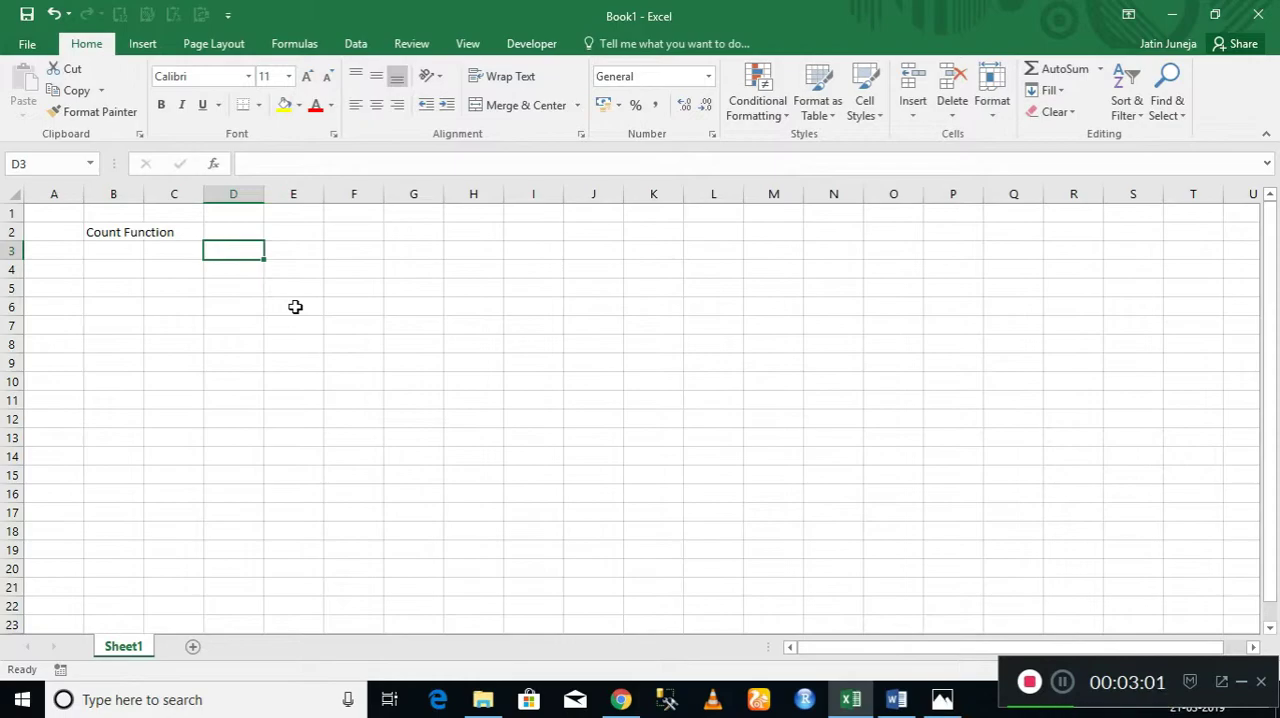
pyautogui.press('Left')
pyautogui.press('Left')
pyautogui.press('Down')
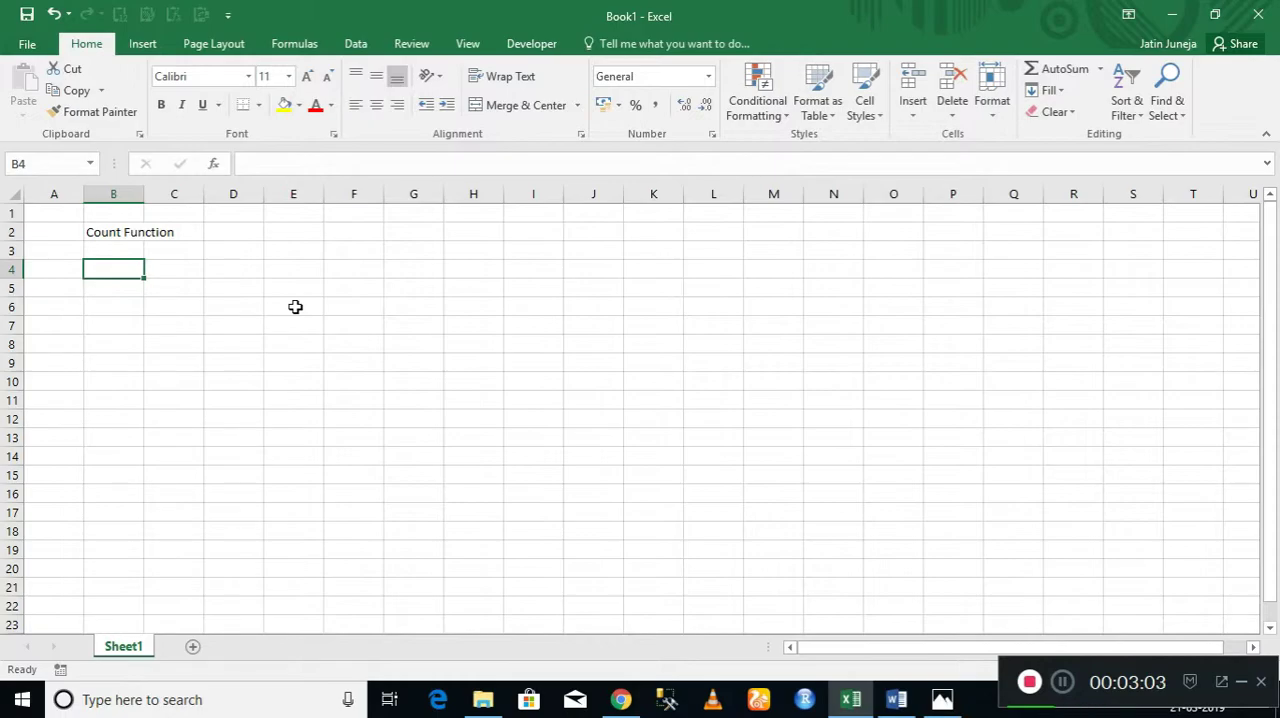
pyautogui.write('COuntA')
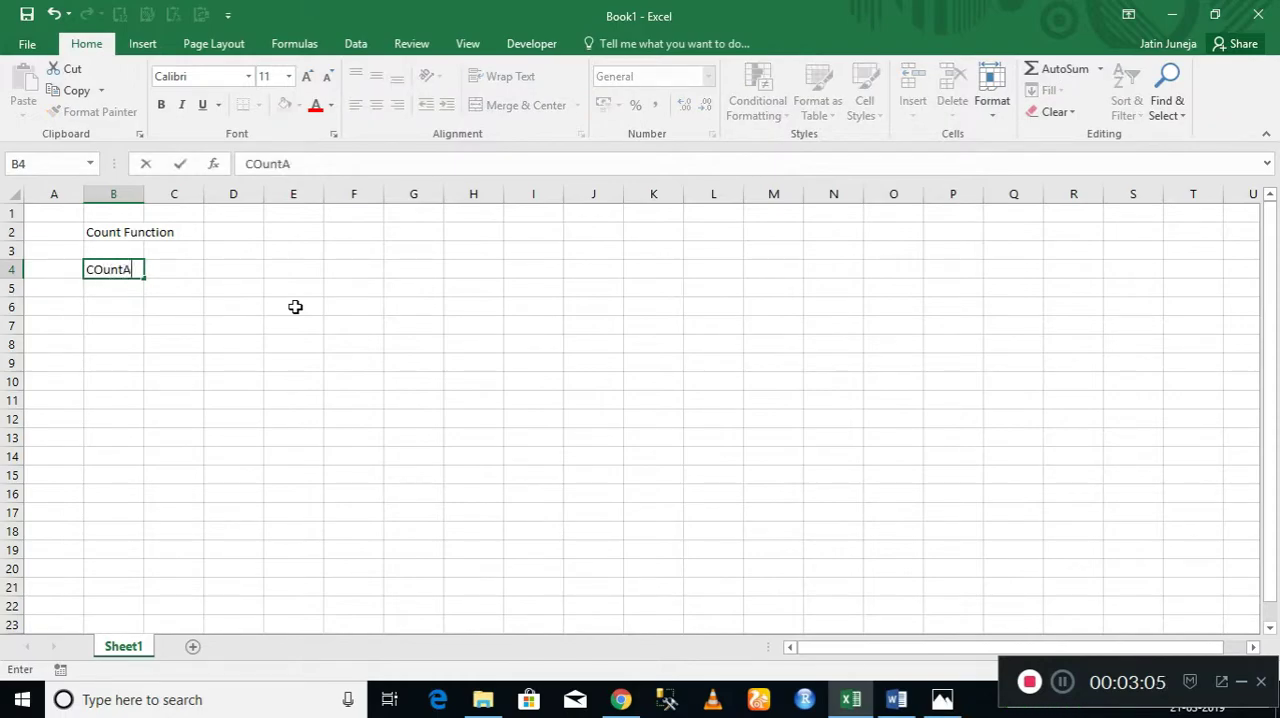
pyautogui.press('Return')
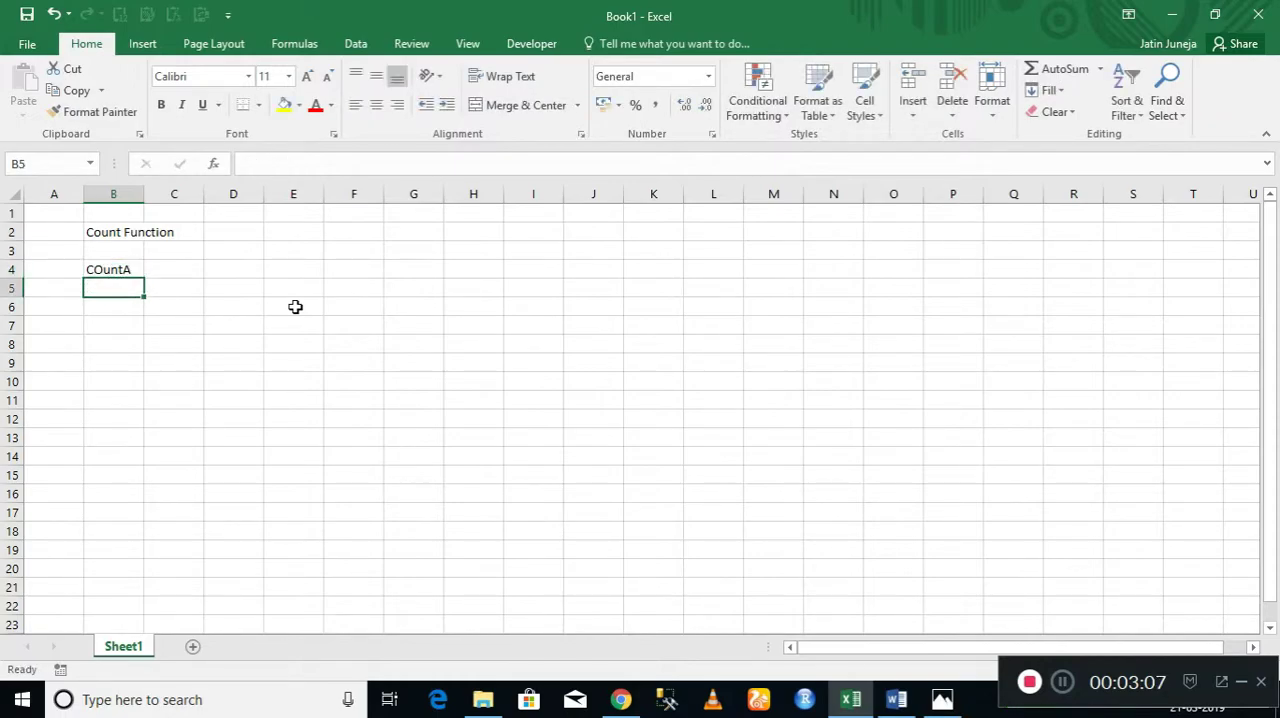
pyautogui.press('Right')
pyautogui.press('Up')
pyautogui.press('Right')
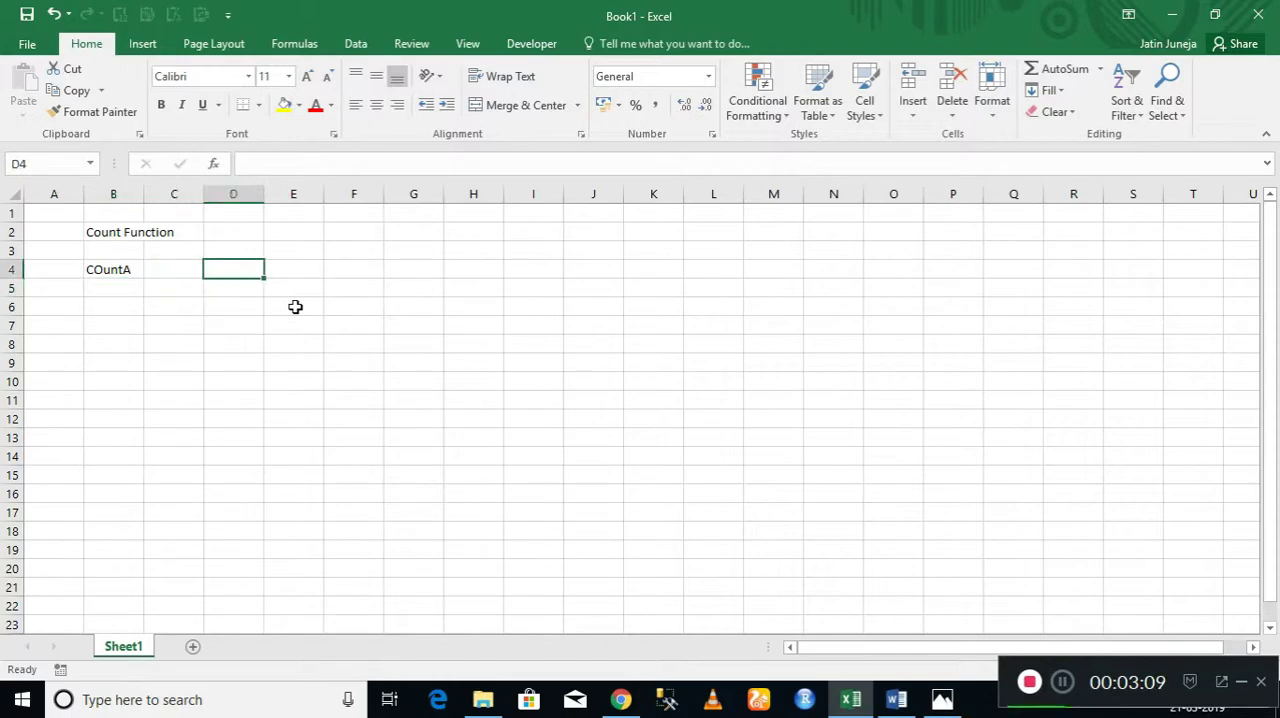
pyautogui.write('=c')
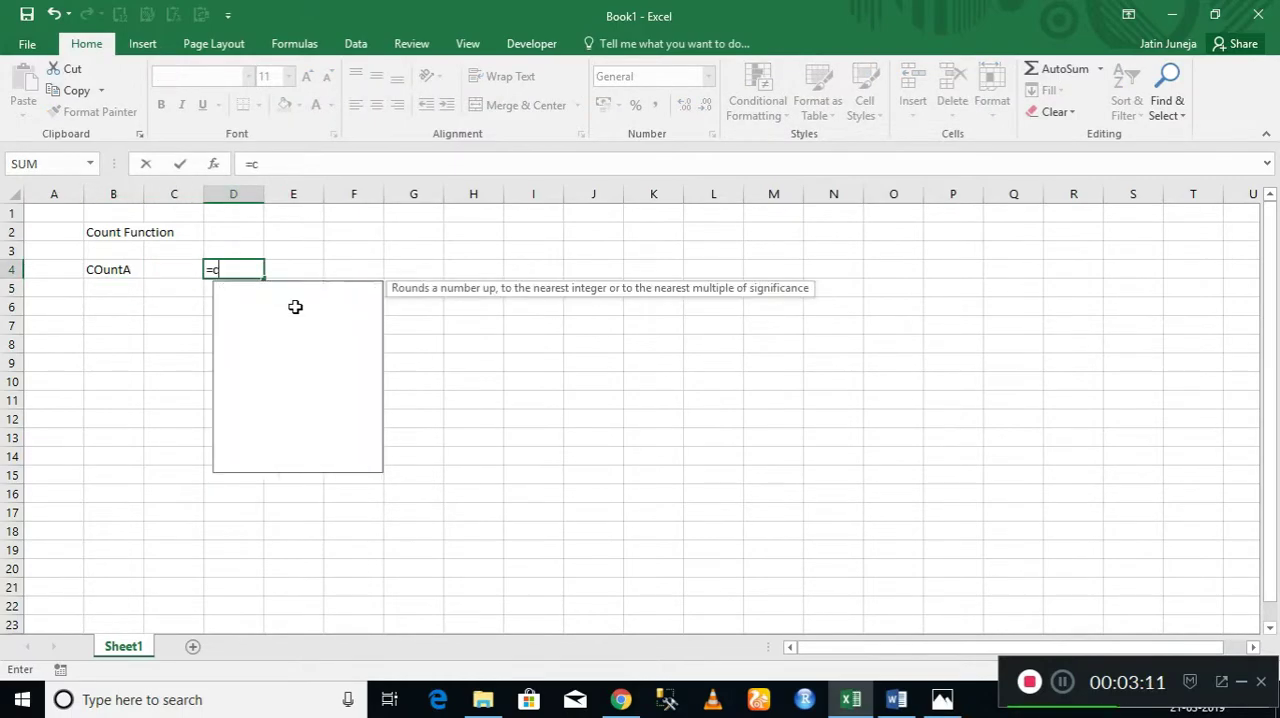
pyautogui.write('ount')
pyautogui.click(295, 306)
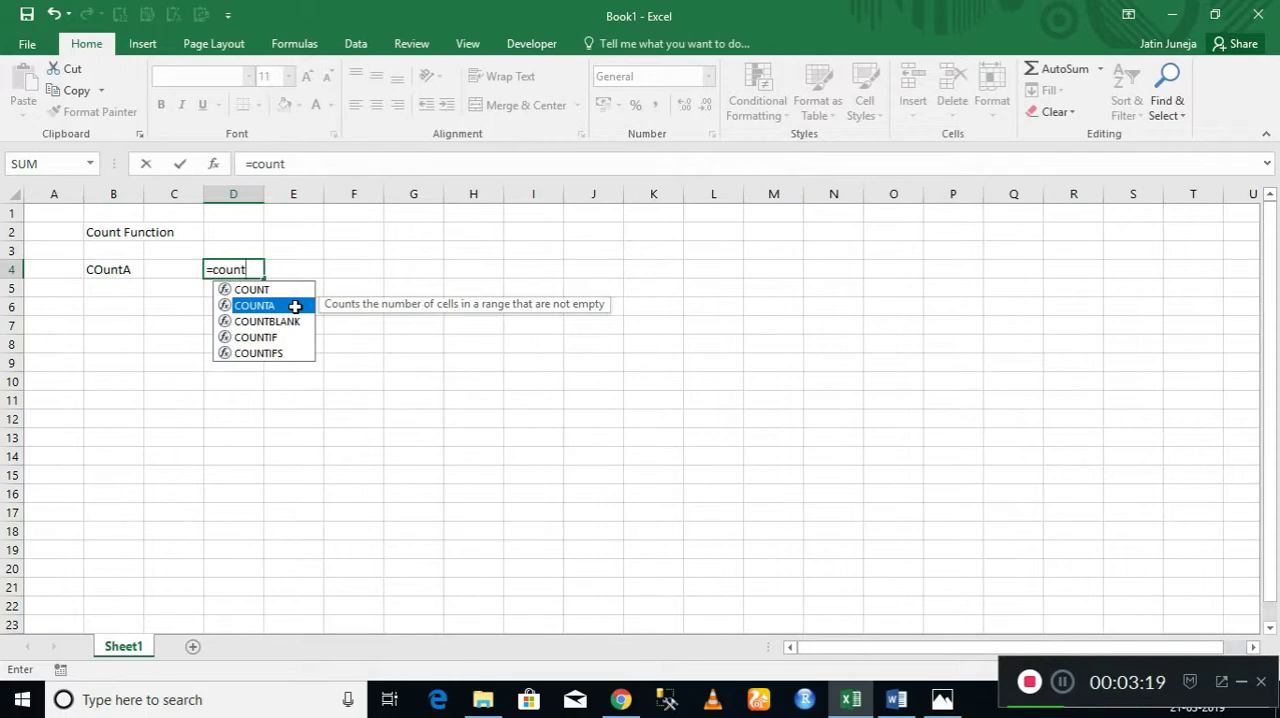
pyautogui.press('Escape')
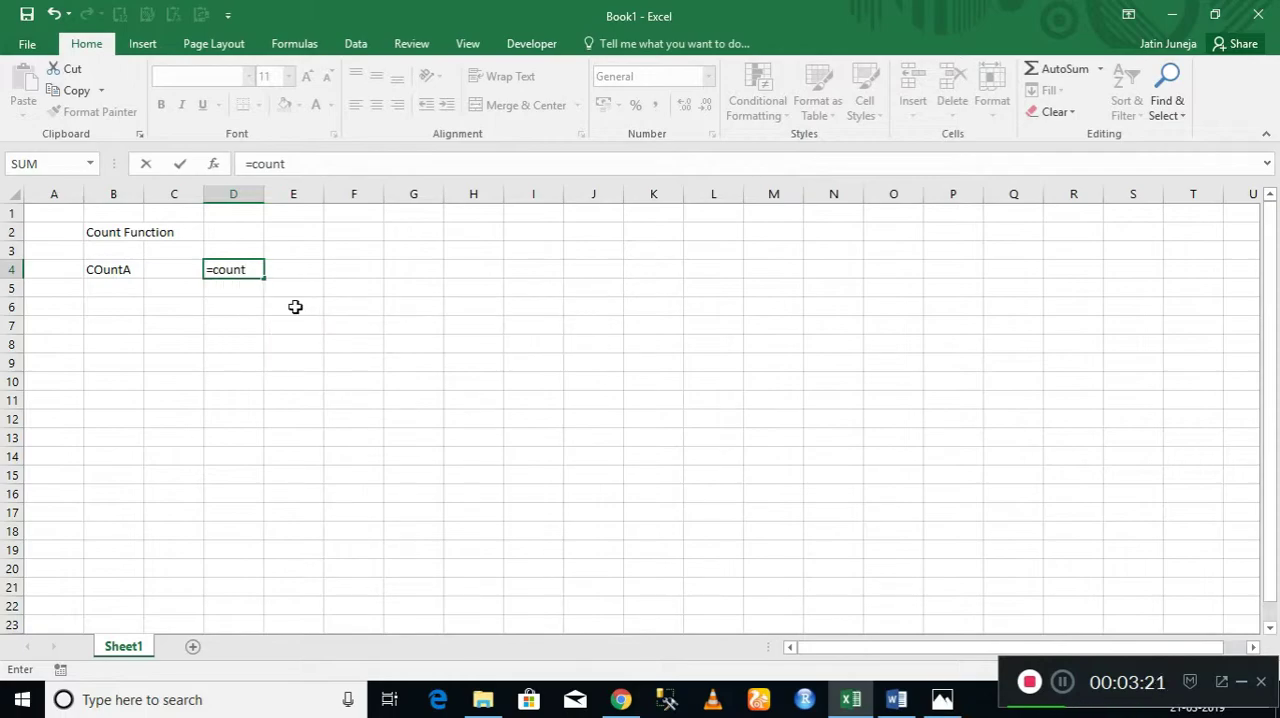
pyautogui.press('Right')
pyautogui.press('Right')
pyautogui.press('Left')
pyautogui.press('Left')
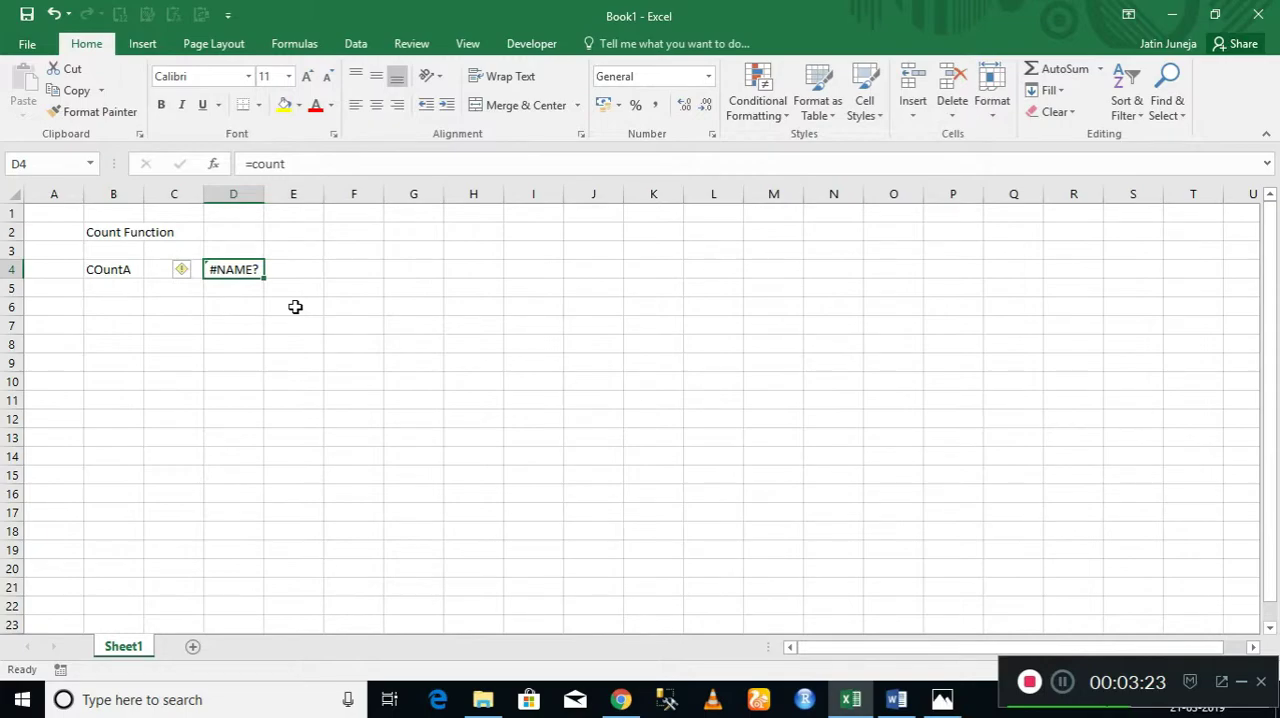
pyautogui.press('Delete')
# Enter the sample numbers 1, 2, 34, 4, 5, 6, 7 and 8 down cells F2 to F9.
pyautogui.press('Right')
pyautogui.press('Right')
pyautogui.press('Up')
pyautogui.press('Up')
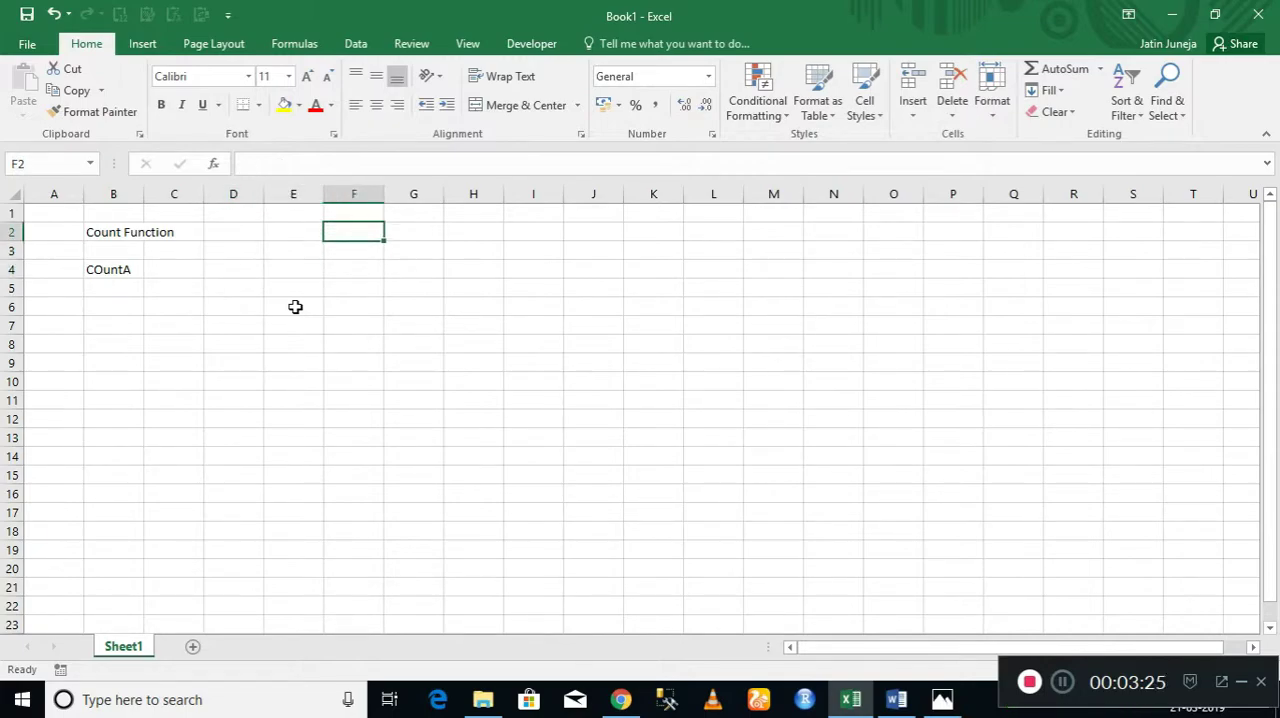
pyautogui.write('1')
pyautogui.press('Return')
pyautogui.write('2')
pyautogui.press('Return')
pyautogui.write('34')
pyautogui.press('Return')
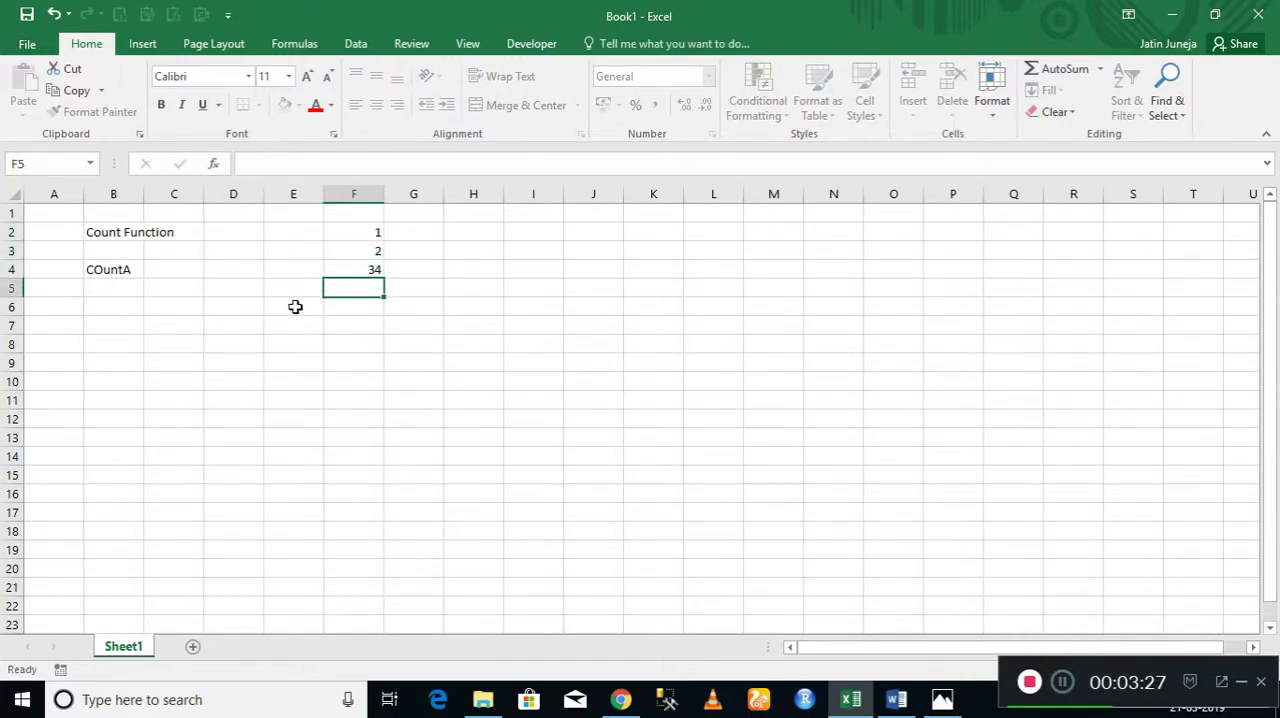
pyautogui.write('4')
pyautogui.press('Return')
pyautogui.write('5')
pyautogui.press('Return')
pyautogui.write('6')
pyautogui.press('Return')
pyautogui.write('7')
pyautogui.press('Return')
pyautogui.write('8')
pyautogui.press('Return')
# Extend the column F list with the mixed entries a, 9, 10 and ss in cells F10 to F13.
pyautogui.write('a')
pyautogui.press('Return')
pyautogui.write('9')
pyautogui.press('Return')
pyautogui.write('10')
pyautogui.press('Return')
pyautogui.write('ss')
pyautogui.press('Return')
pyautogui.press('Up')
pyautogui.hotkey('ctrl', 'Up')
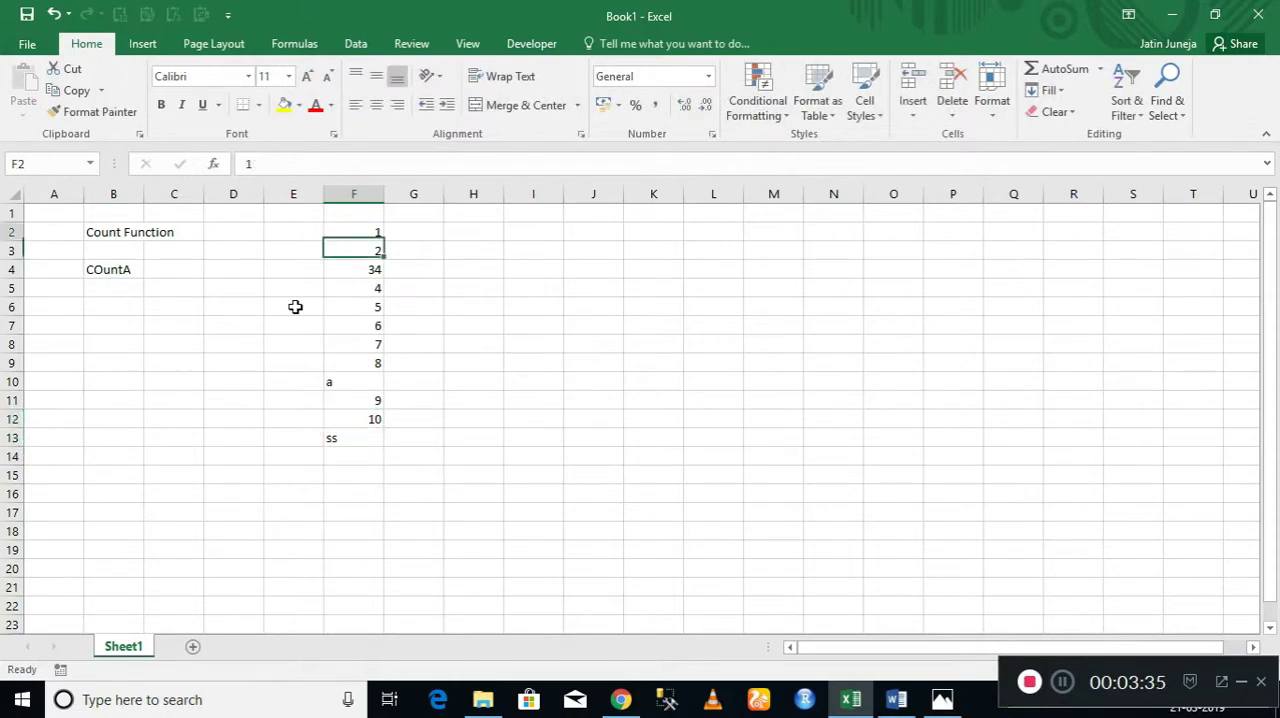
pyautogui.hotkey('ctrl', 'shift', 'Down')
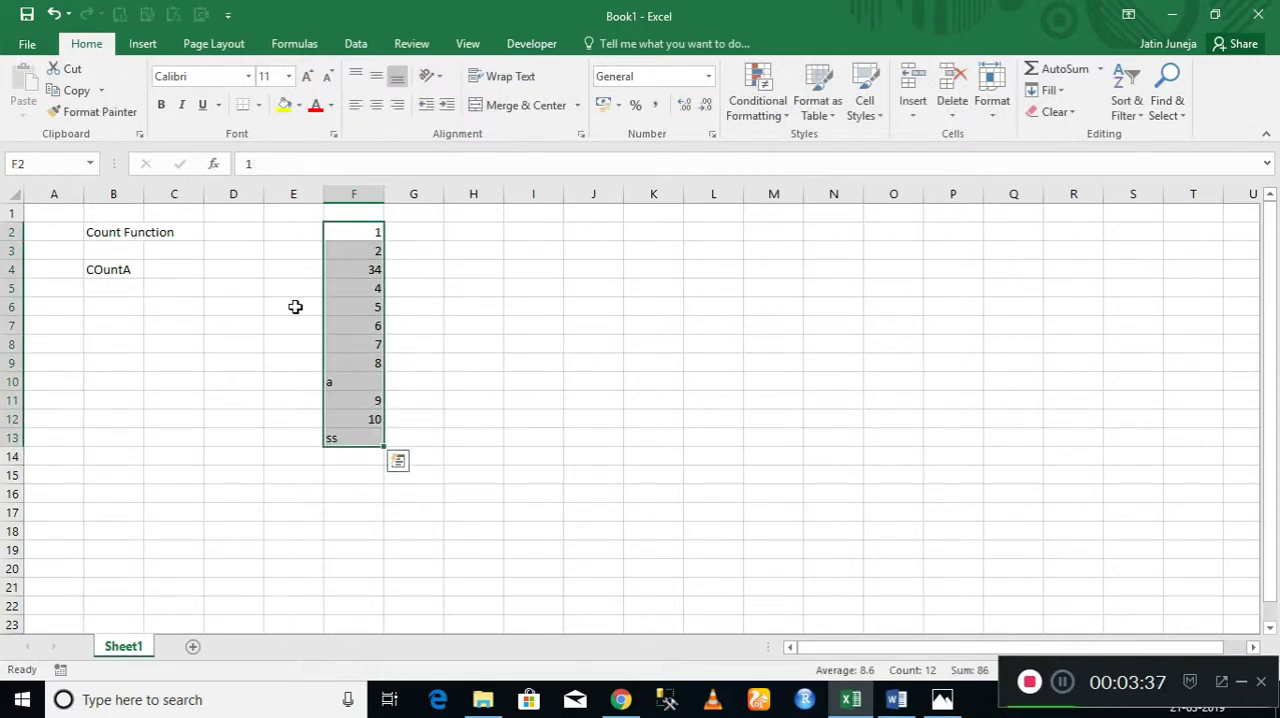
pyautogui.press('Left')
pyautogui.press('Left')
pyautogui.press('Left')
pyautogui.press('Left')
pyautogui.press('Down')
pyautogui.press('Down')
pyautogui.press('Down')
pyautogui.press('Down')
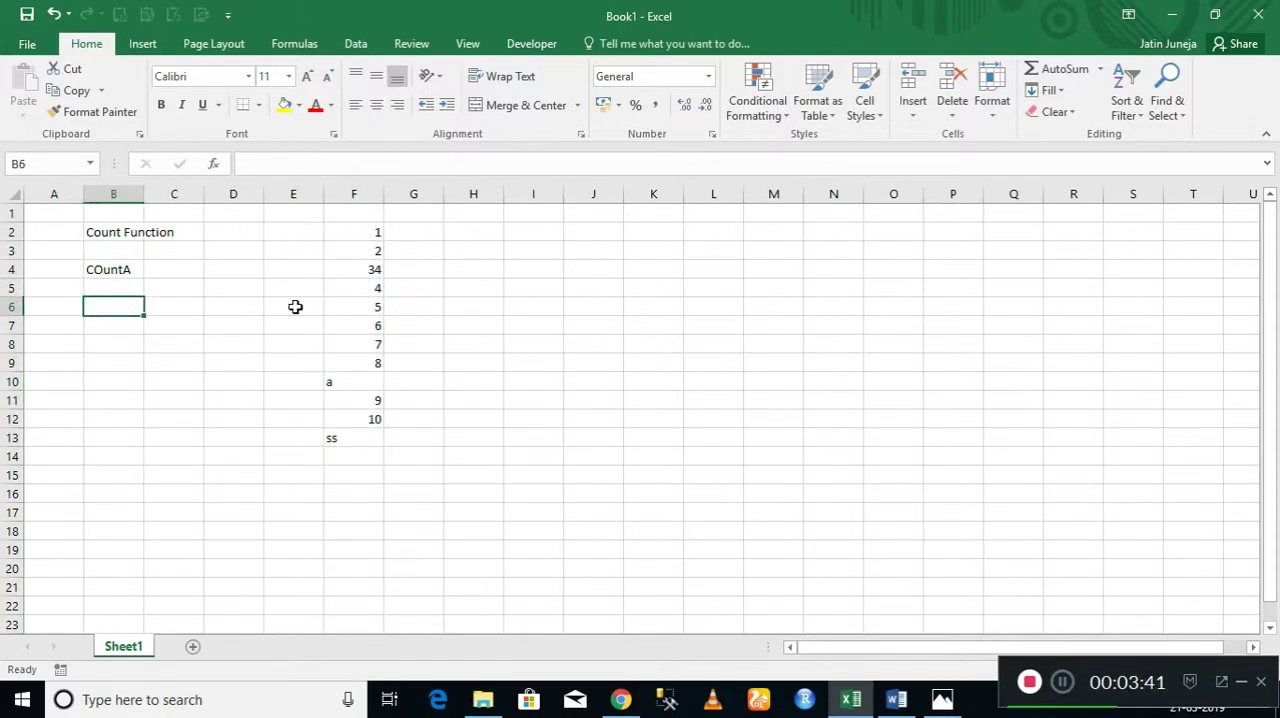
pyautogui.write('=count')
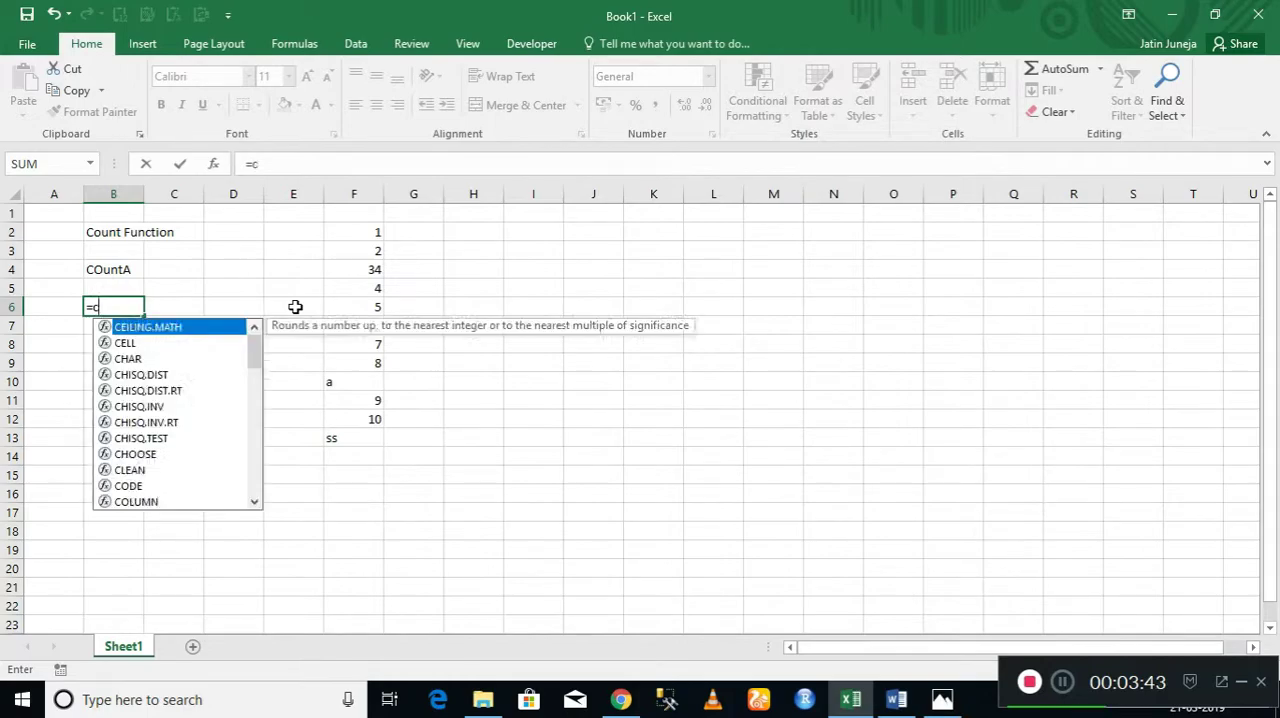
pyautogui.press('Escape')
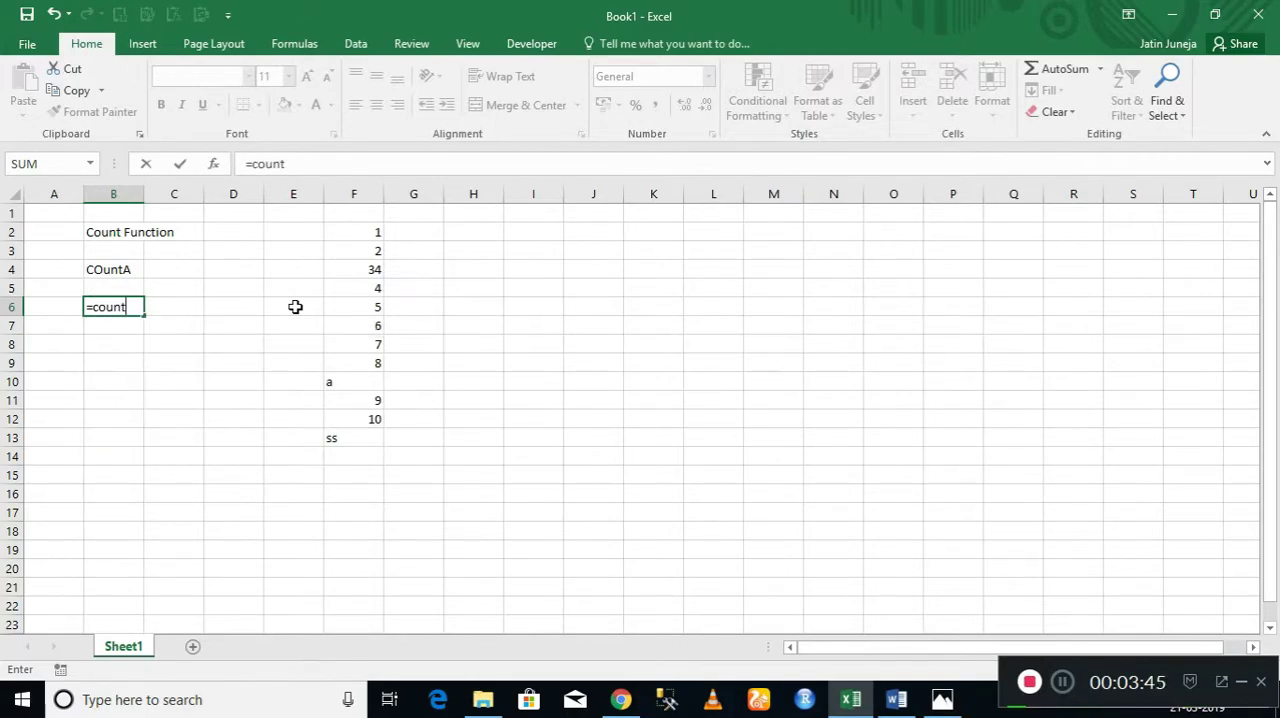
pyautogui.press('Up')
pyautogui.press('Up')
pyautogui.press('Right')
pyautogui.press('Down')
pyautogui.press('Down')
pyautogui.press('Left')
pyautogui.press('Delete')
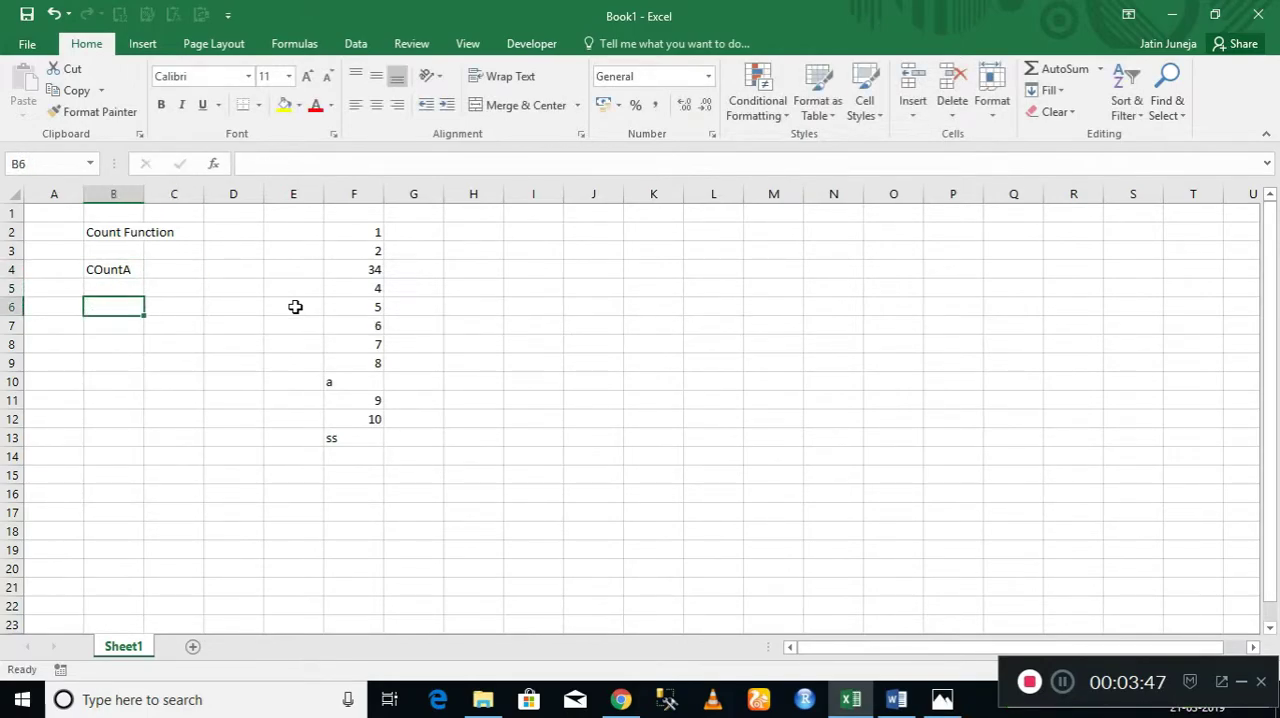
# Enter the formula =COUNTA(F2:F13) in cell C4, beside the COuntA label.
pyautogui.press('Up')
pyautogui.press('Up')
pyautogui.press('Right')
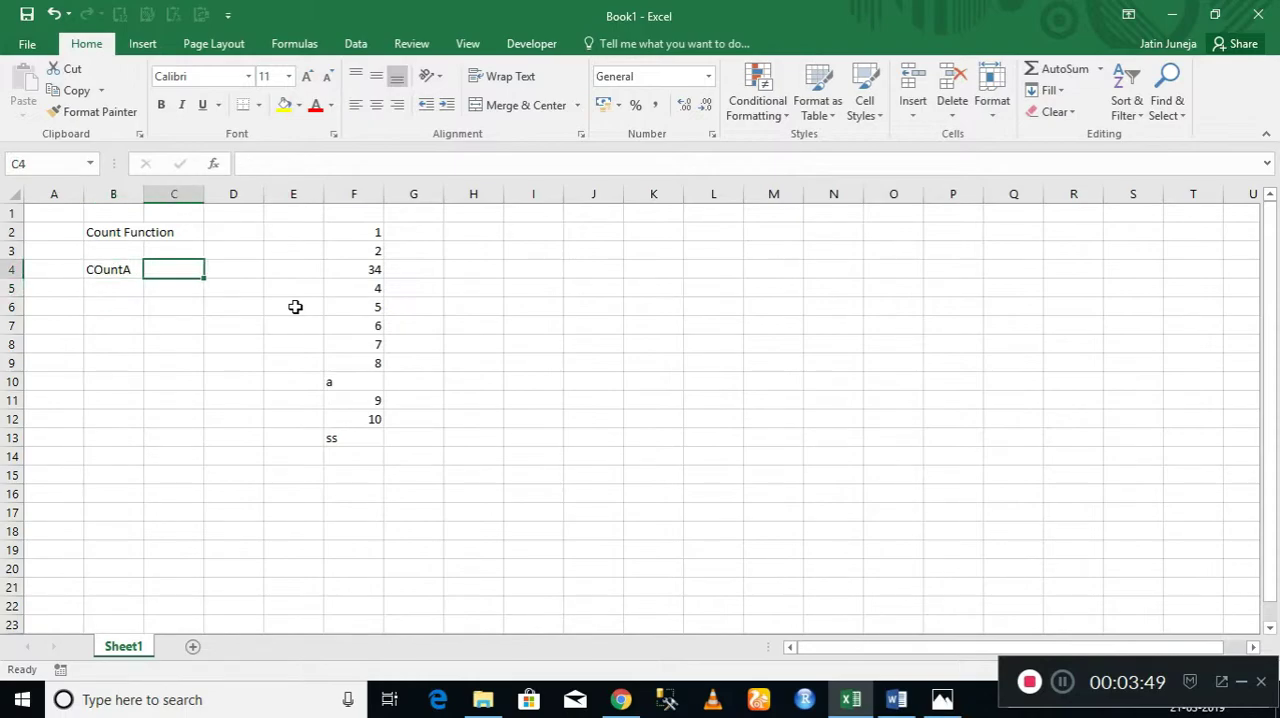
pyautogui.write('=count')
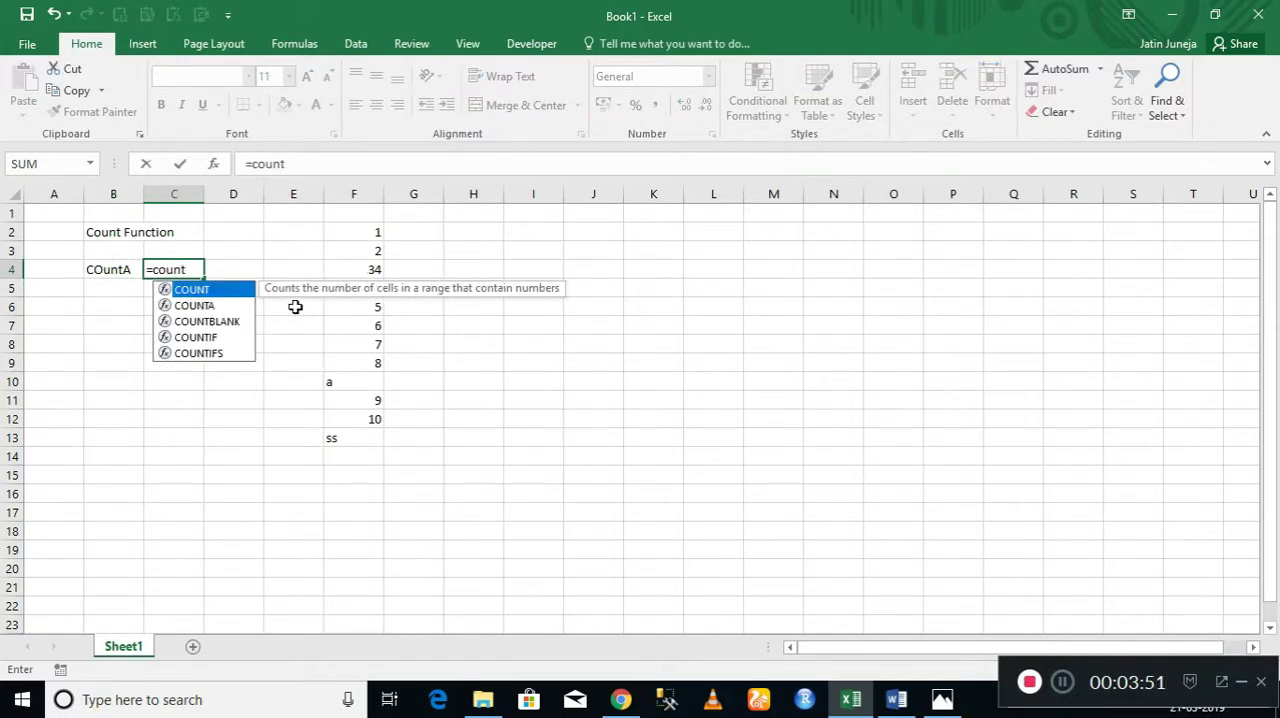
pyautogui.press('Down')
pyautogui.press('Tab')
pyautogui.press('Right')
pyautogui.press('Right')
pyautogui.press('Right')
pyautogui.press('Up')
pyautogui.press('Up')
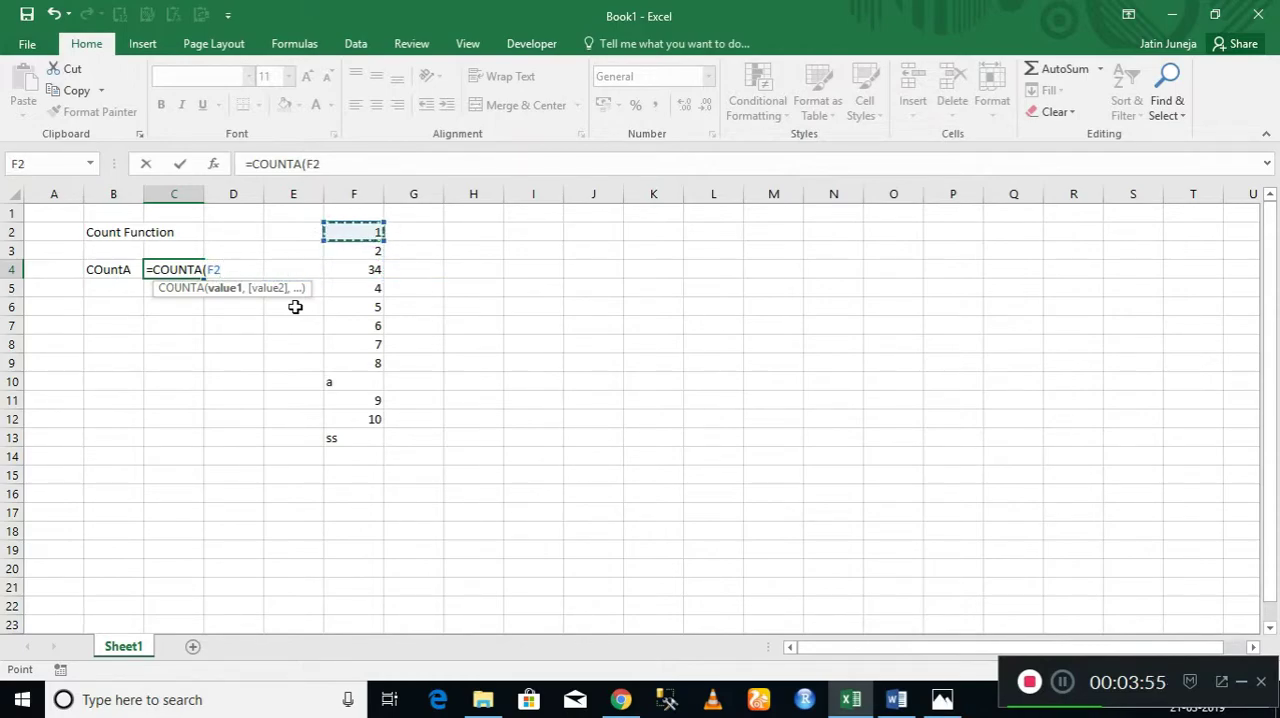
pyautogui.hotkey('ctrl', 'shift', 'Down')
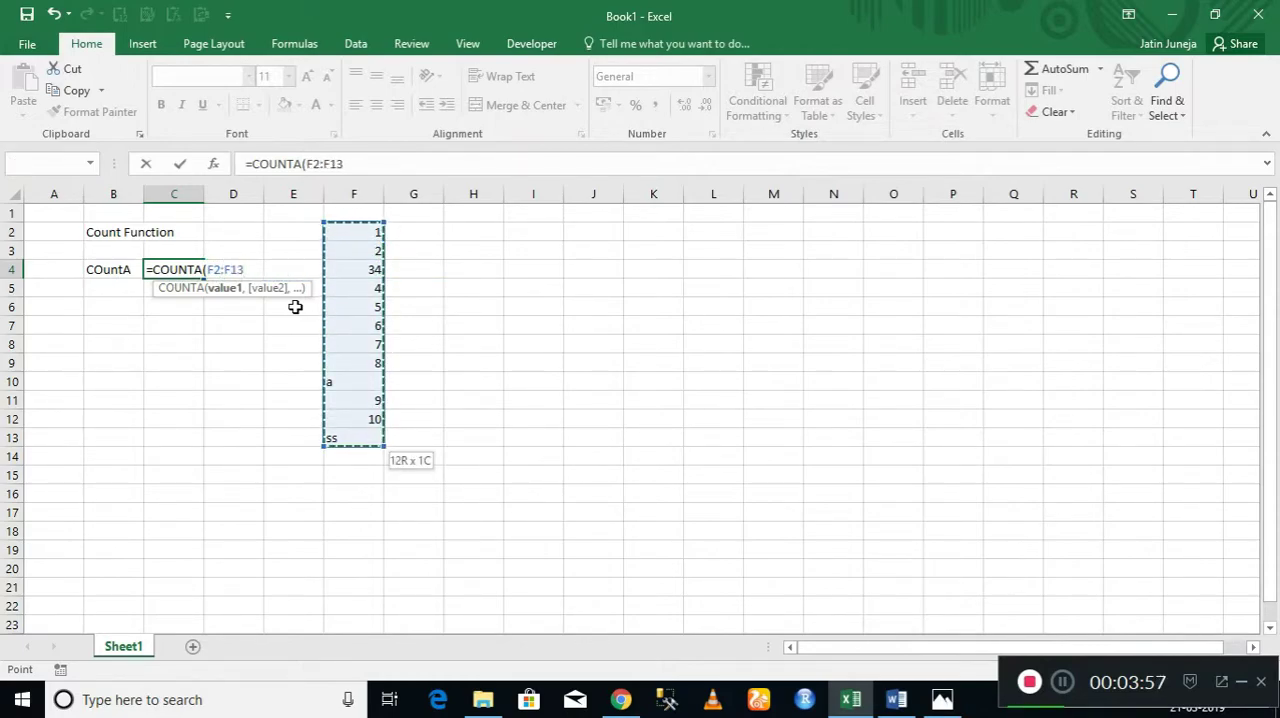
pyautogui.write(')')
pyautogui.hotkey('ctrl', 'Return')
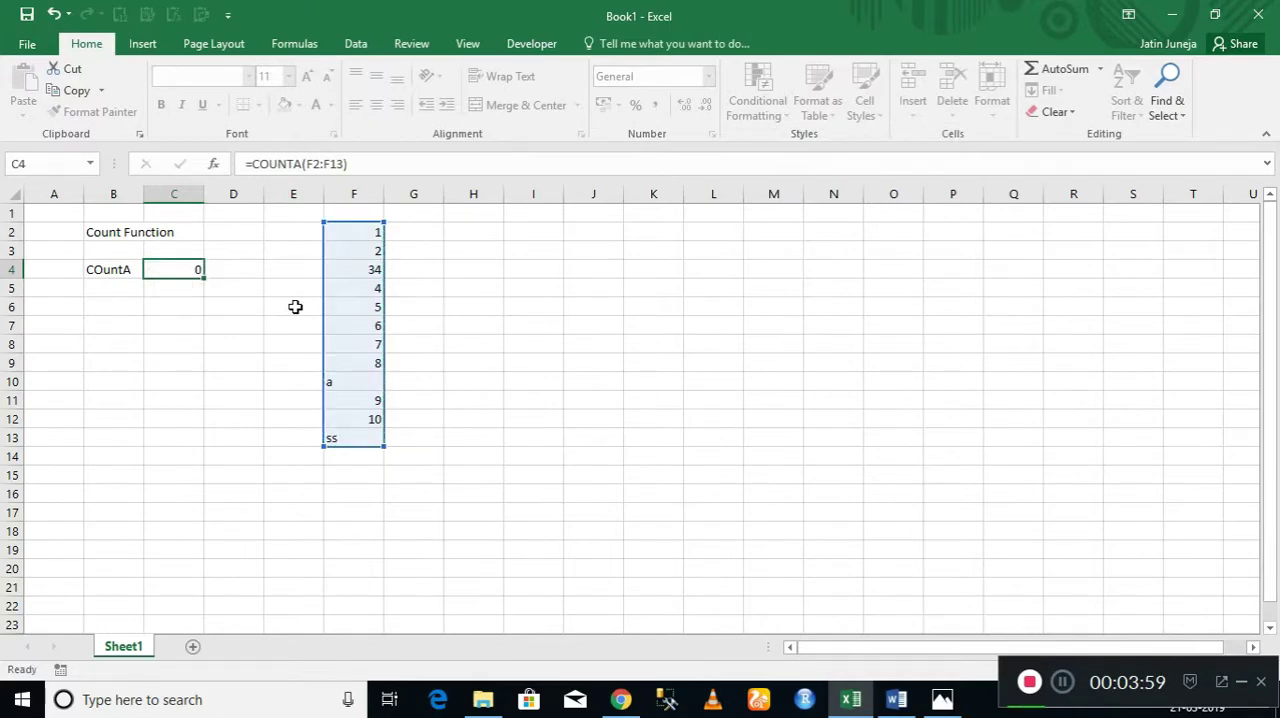
pyautogui.press('Return')
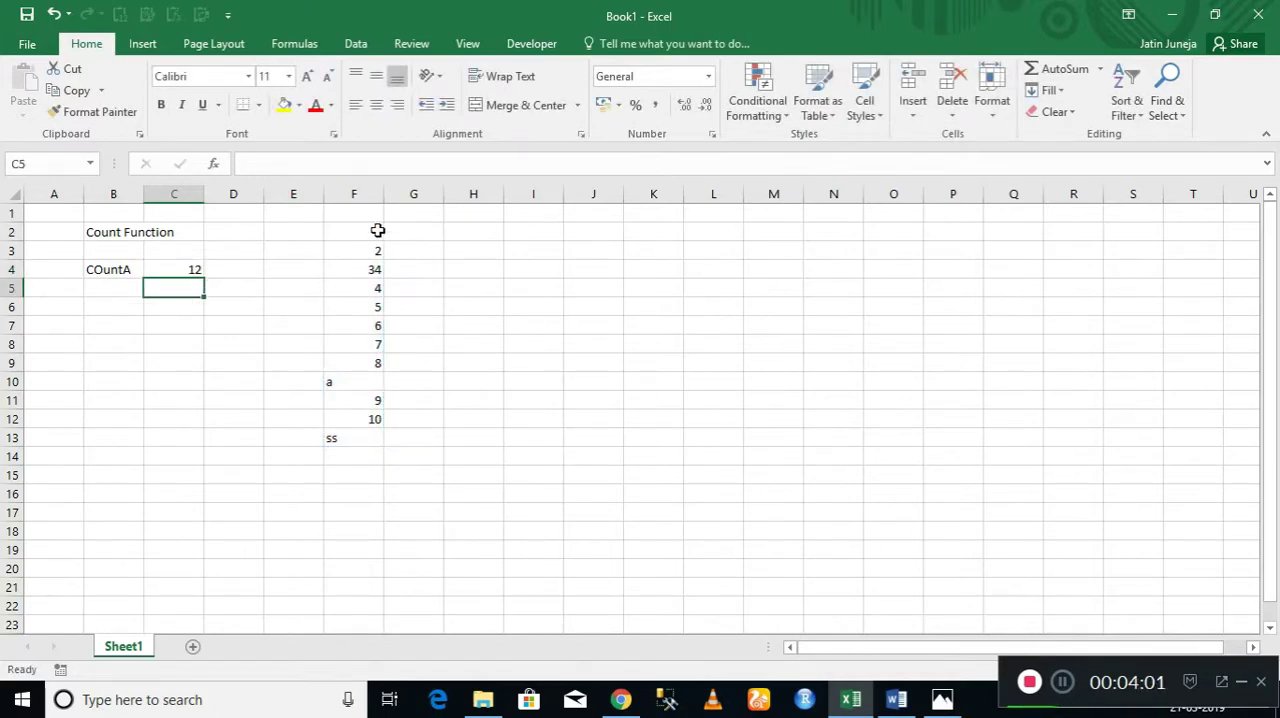
# Compare the entries in F2:F13 with the COUNTA result in cell C4.
pyautogui.click(377, 231)
pyautogui.hotkey('shift', 'Down')
pyautogui.hotkey('shift', 'Down')
pyautogui.hotkey('shift', 'Down')
pyautogui.hotkey('shift', 'Down')
pyautogui.hotkey('shift', 'Down')
pyautogui.hotkey('shift', 'Down')
pyautogui.hotkey('shift', 'Down')
pyautogui.hotkey('shift', 'Down')
pyautogui.hotkey('shift', 'Down')
pyautogui.hotkey('shift', 'Down')
pyautogui.hotkey('shift', 'Down')
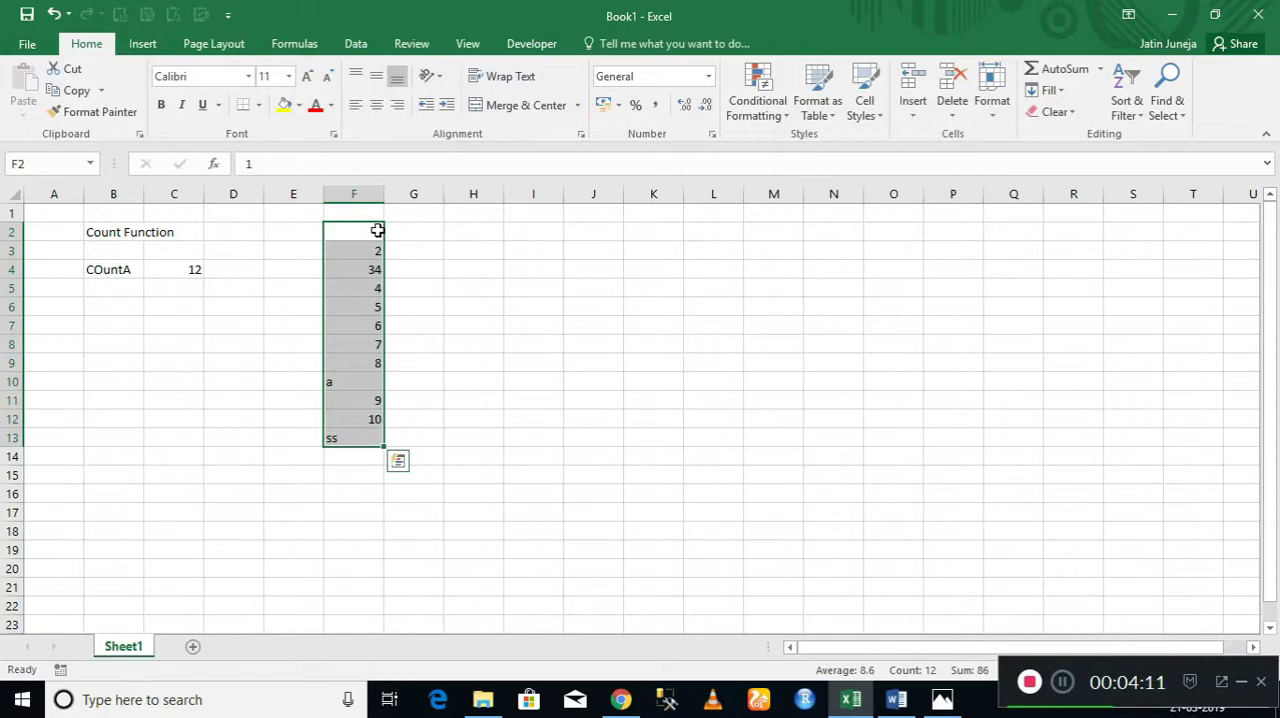
pyautogui.click(183, 270)
# Enter the label "Count" in cell B3, directly above the COuntA label.
pyautogui.click(128, 252)
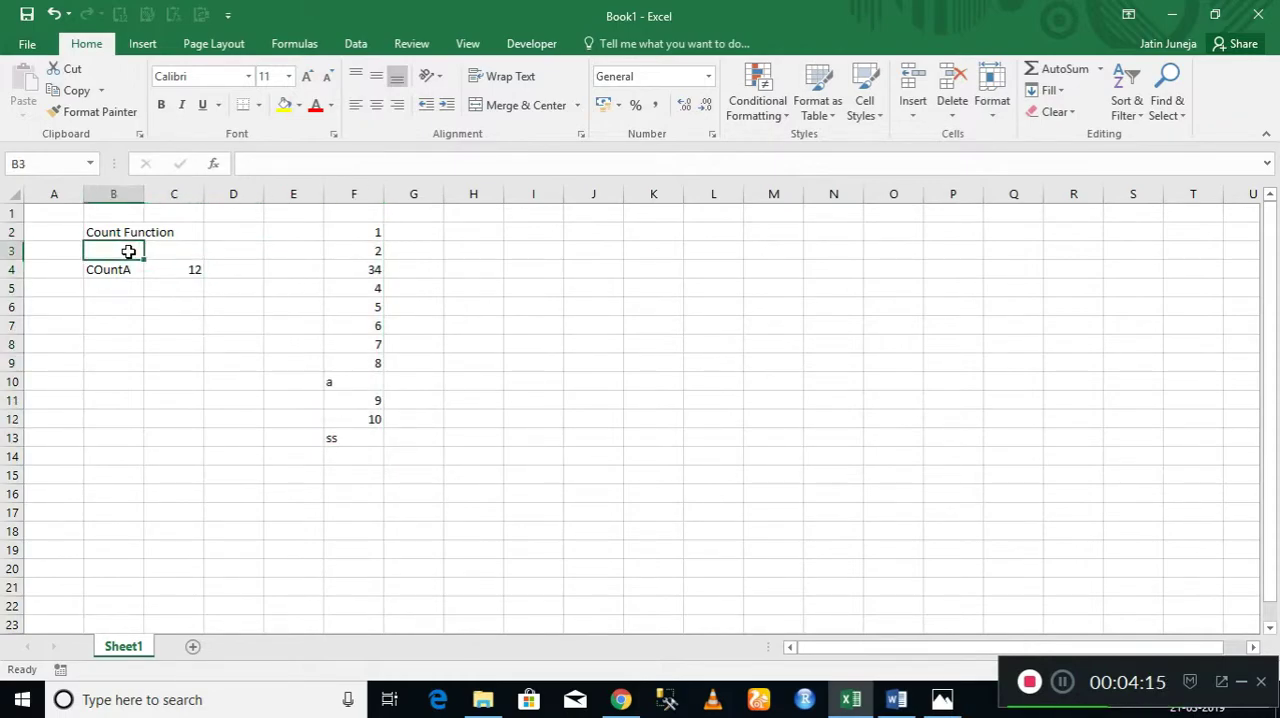
pyautogui.write('Count')
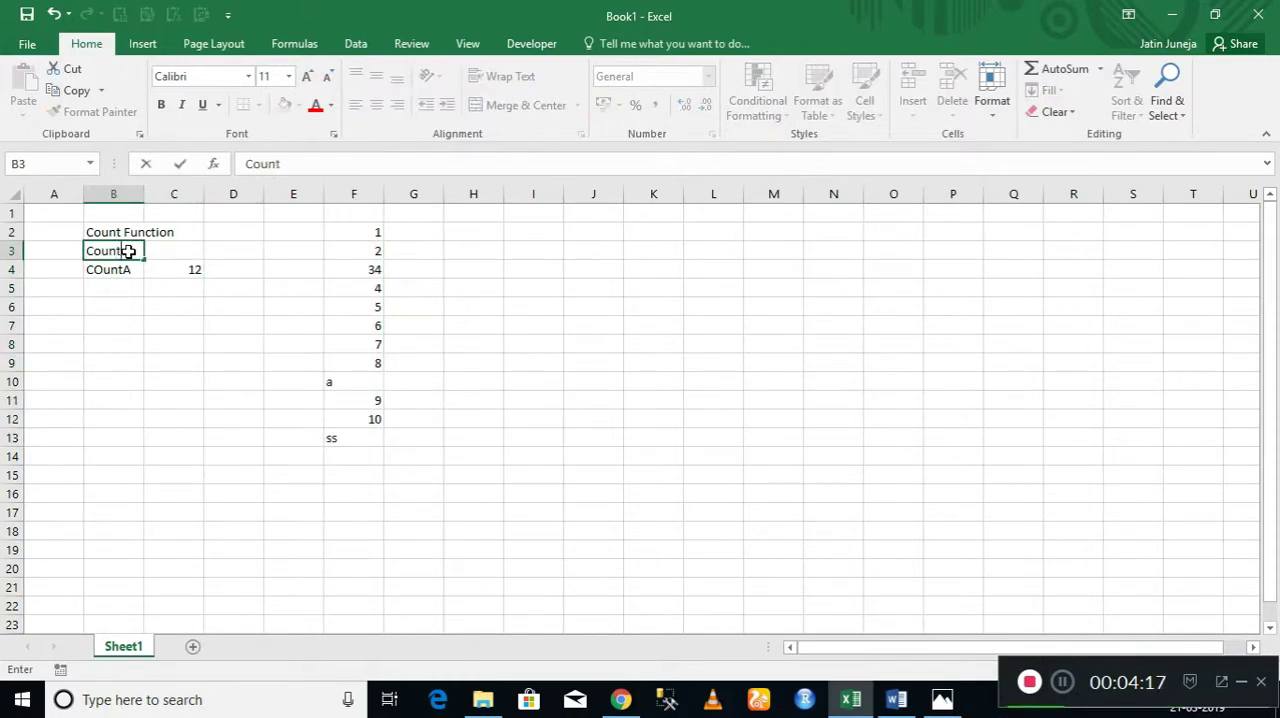
pyautogui.press('Tab')
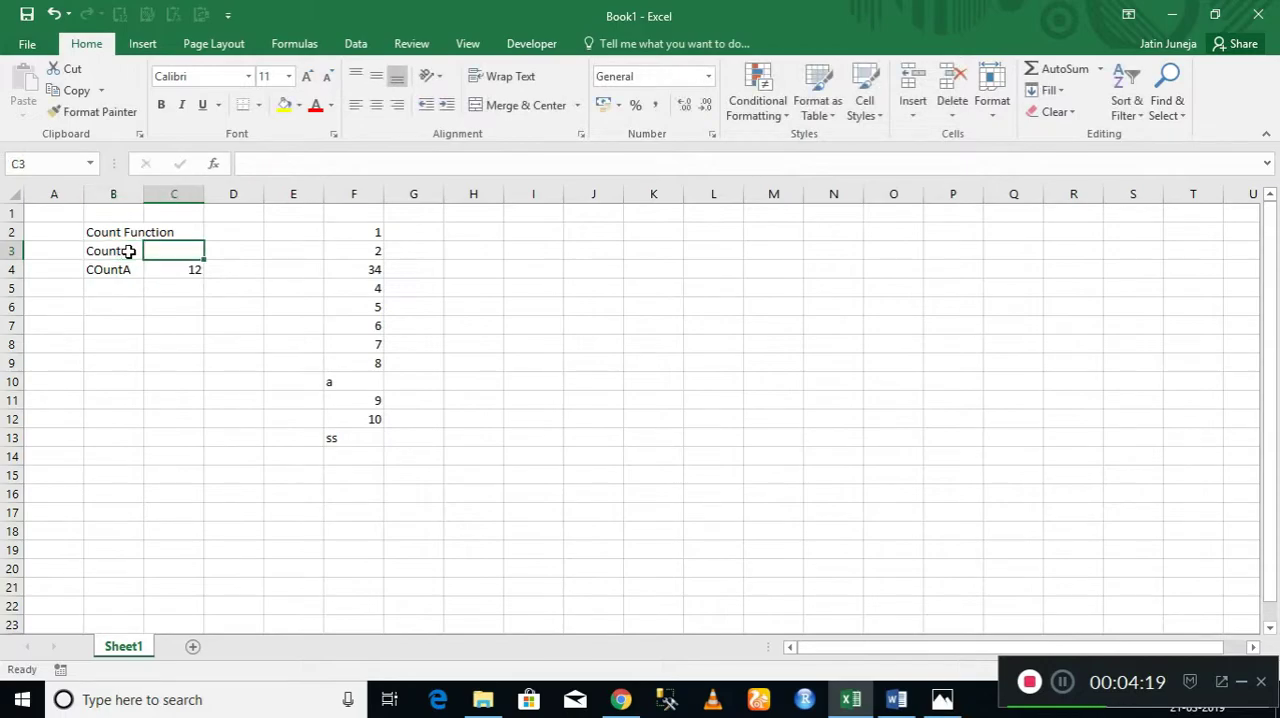
# Enter the formula =COUNT(F2:F13) in cell C3 to count only the numeric entries.
pyautogui.write('=count')
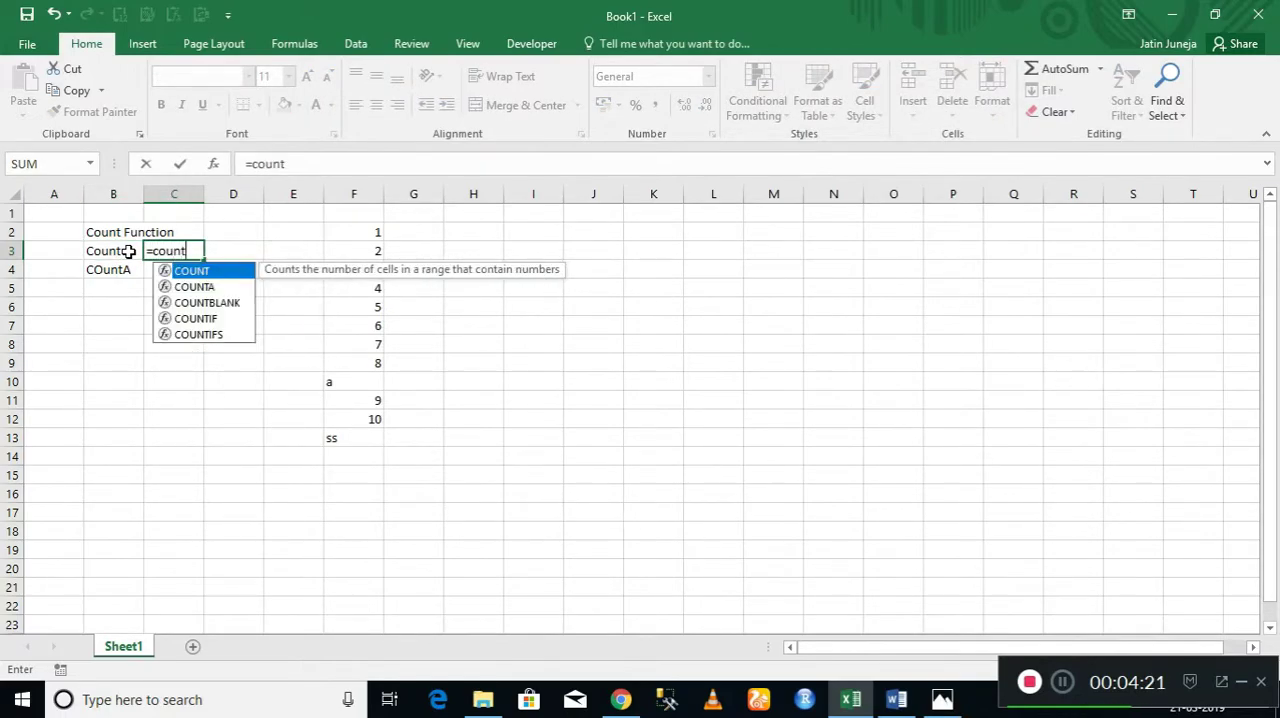
pyautogui.press('Tab')
pyautogui.press('Right')
pyautogui.press('Right')
pyautogui.press('Right')
pyautogui.press('Up')
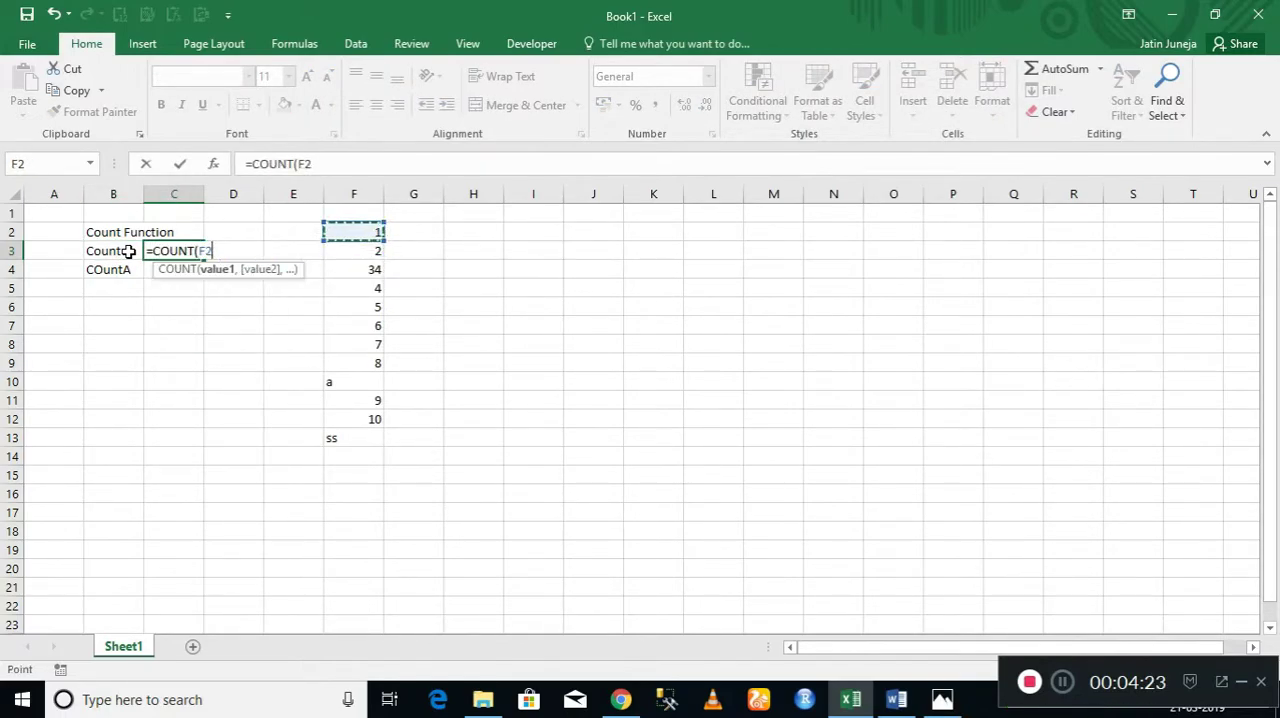
pyautogui.hotkey('ctrl', 'shift', 'Down')
pyautogui.press('Return')
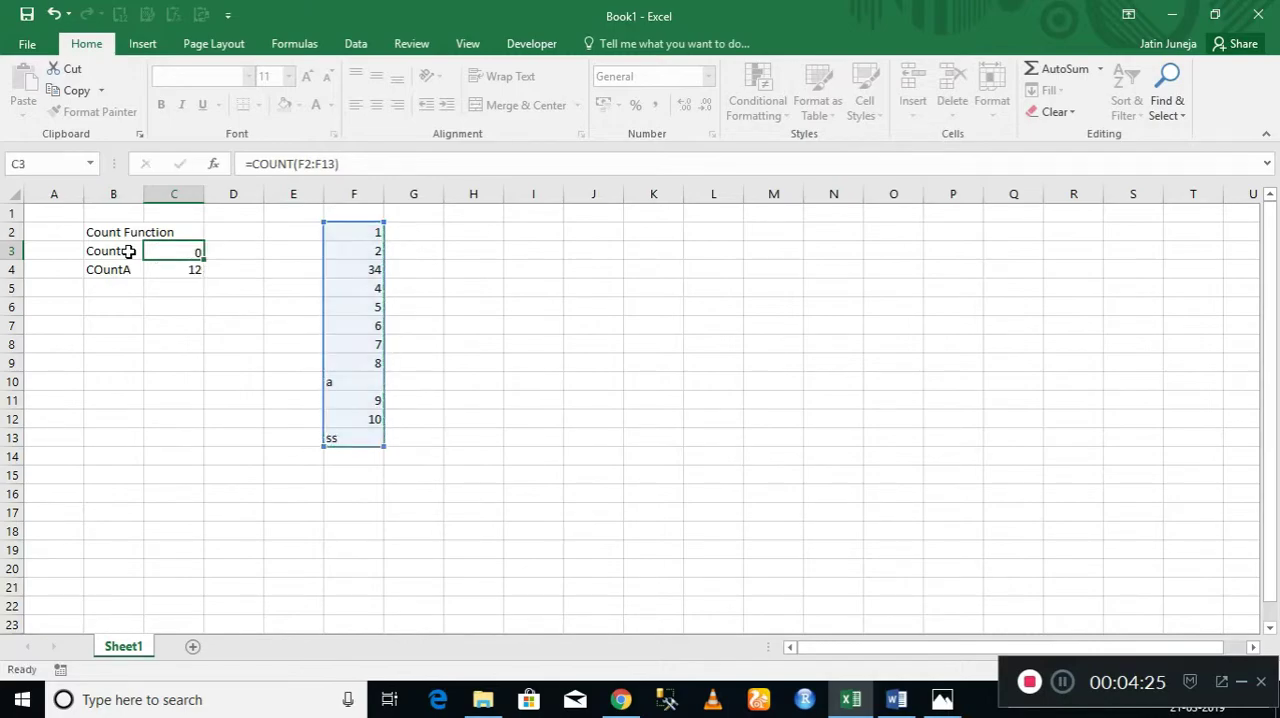
pyautogui.press('Down')
pyautogui.press('Down')
pyautogui.press('Down')
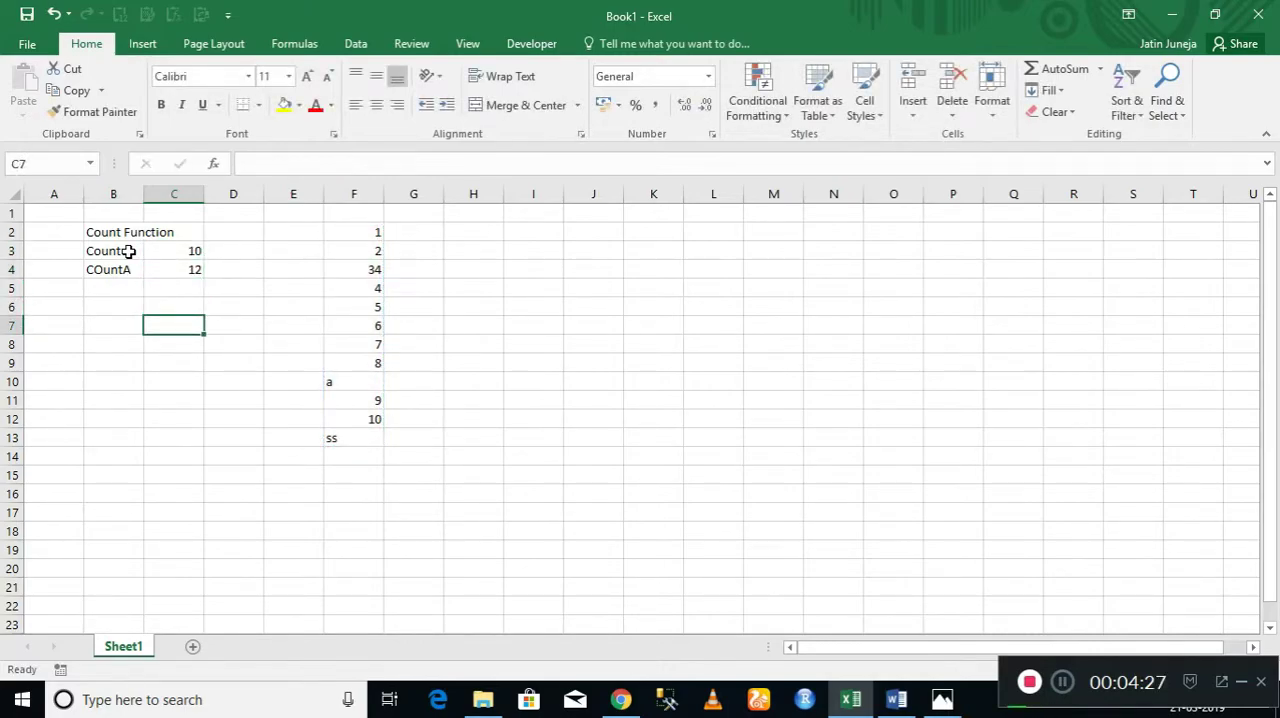
# Fill the COUNT result in C3 with yellow and the COUNTA result in C4 with green.
pyautogui.click(166, 251)
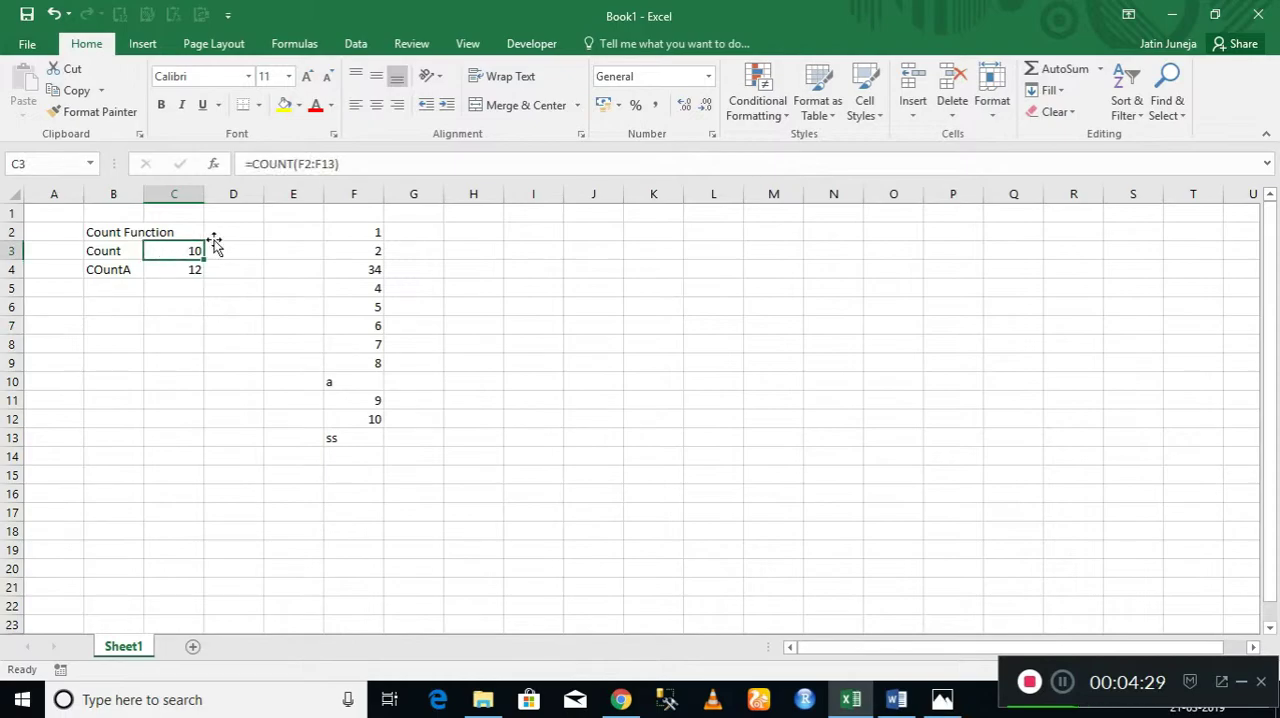
pyautogui.click(284, 104)
pyautogui.click(185, 270)
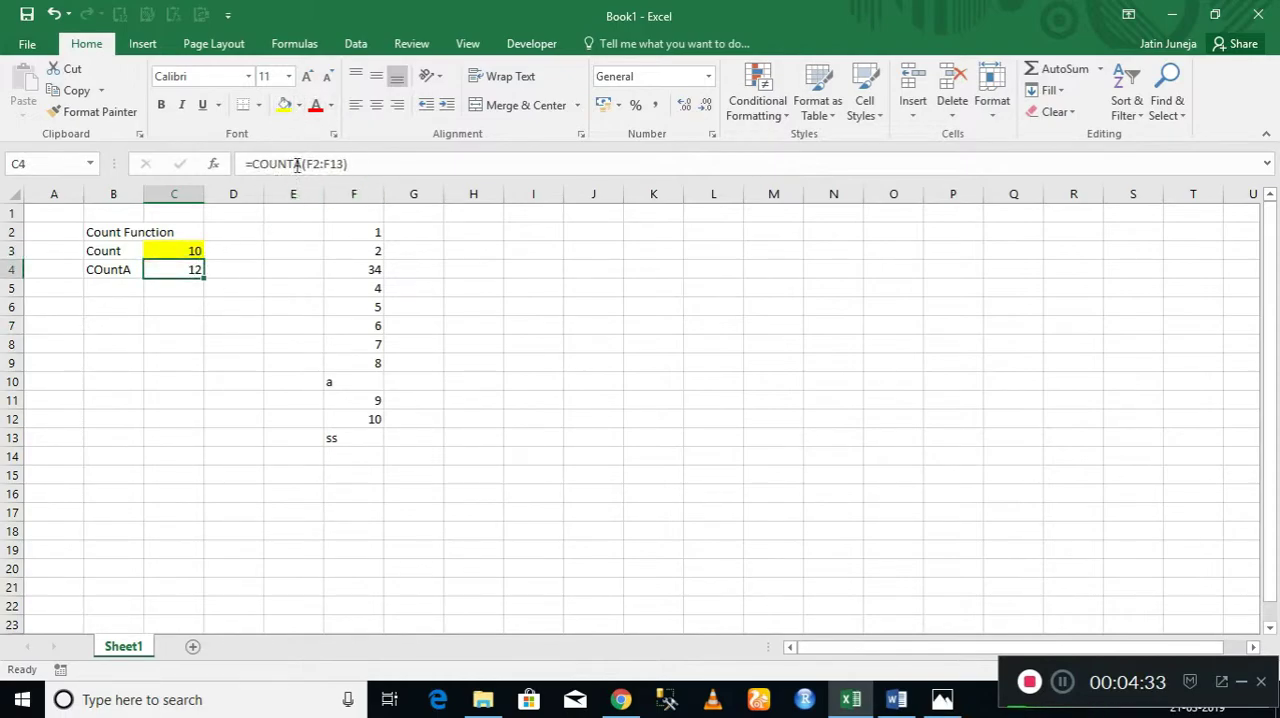
pyautogui.click(285, 106)
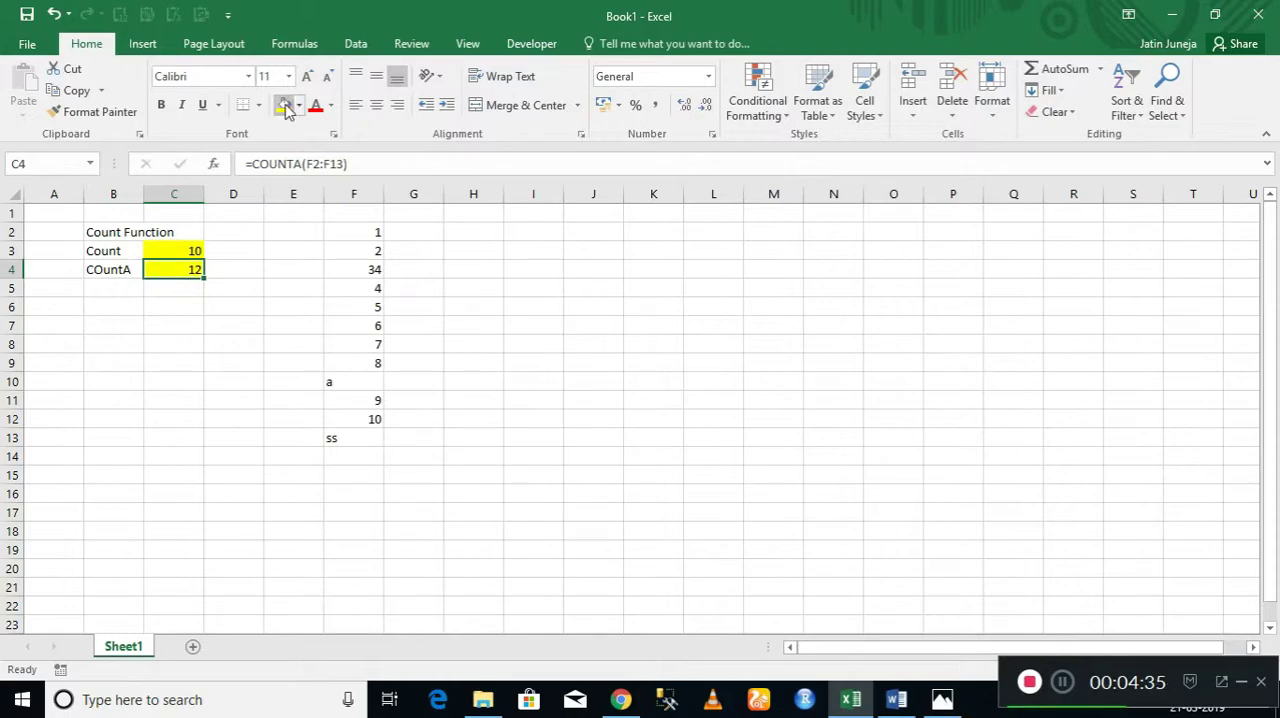
pyautogui.click(298, 105)
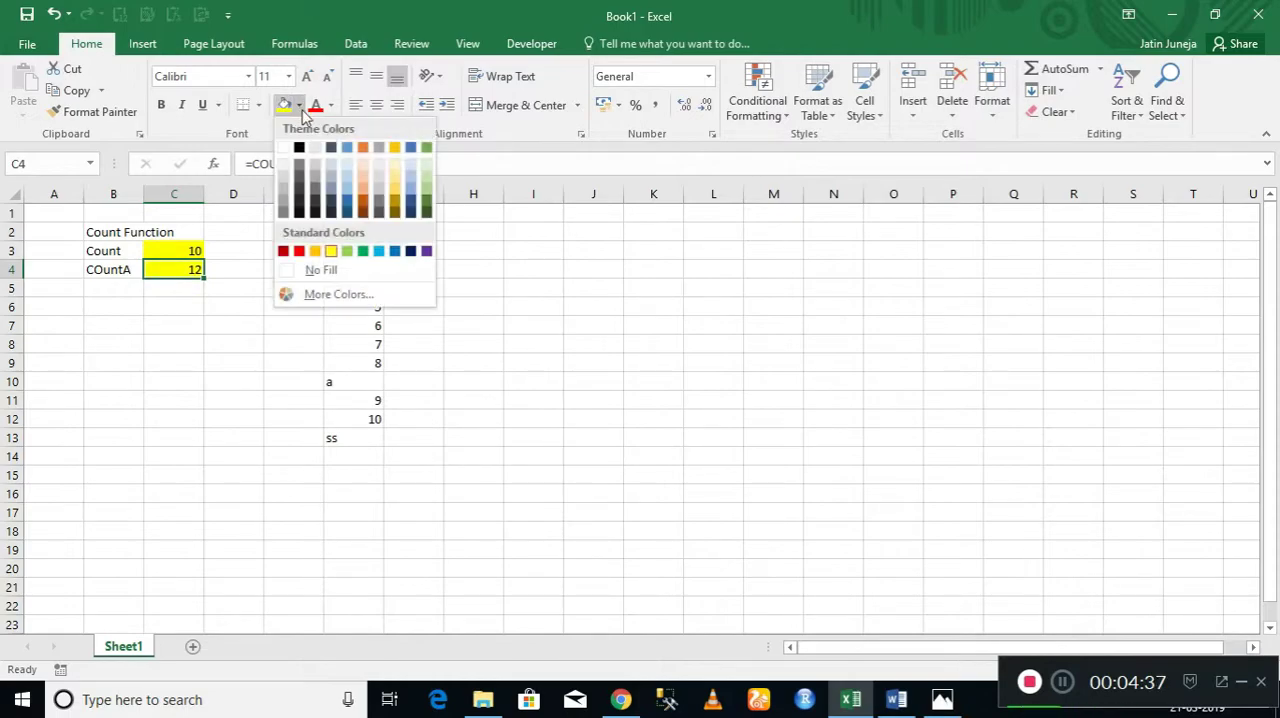
pyautogui.click(427, 148)
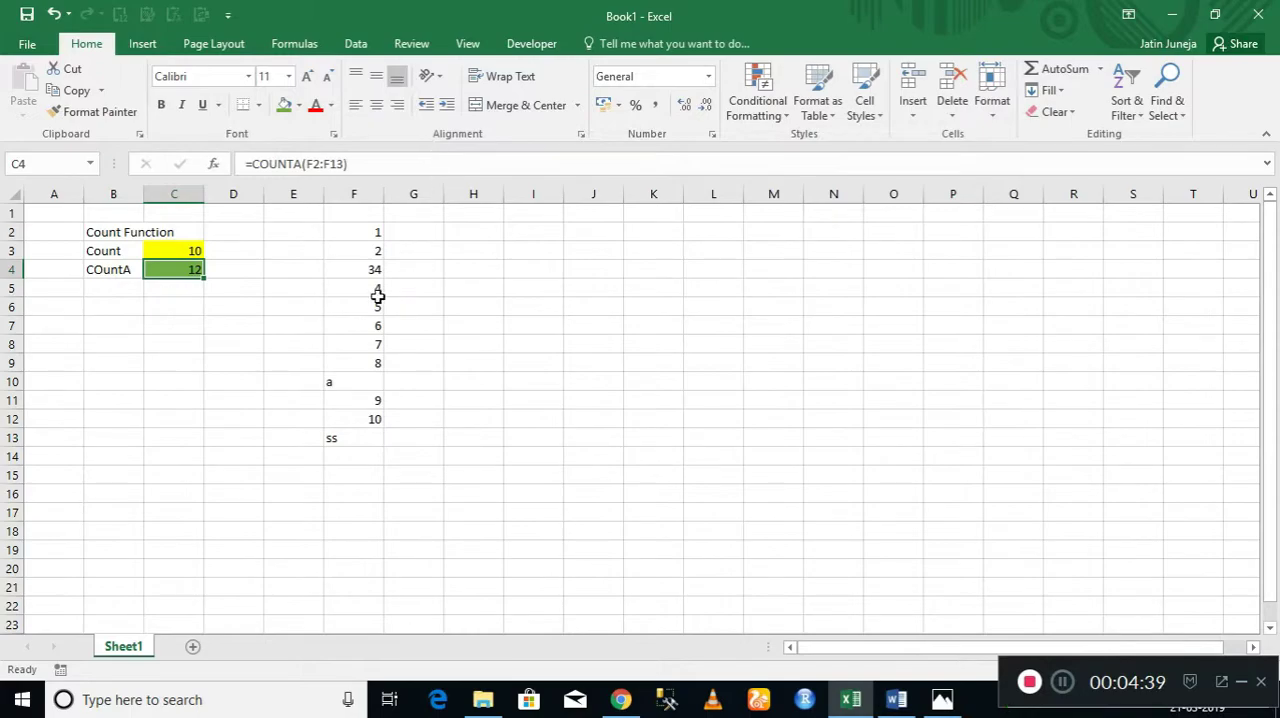
pyautogui.click(363, 236)
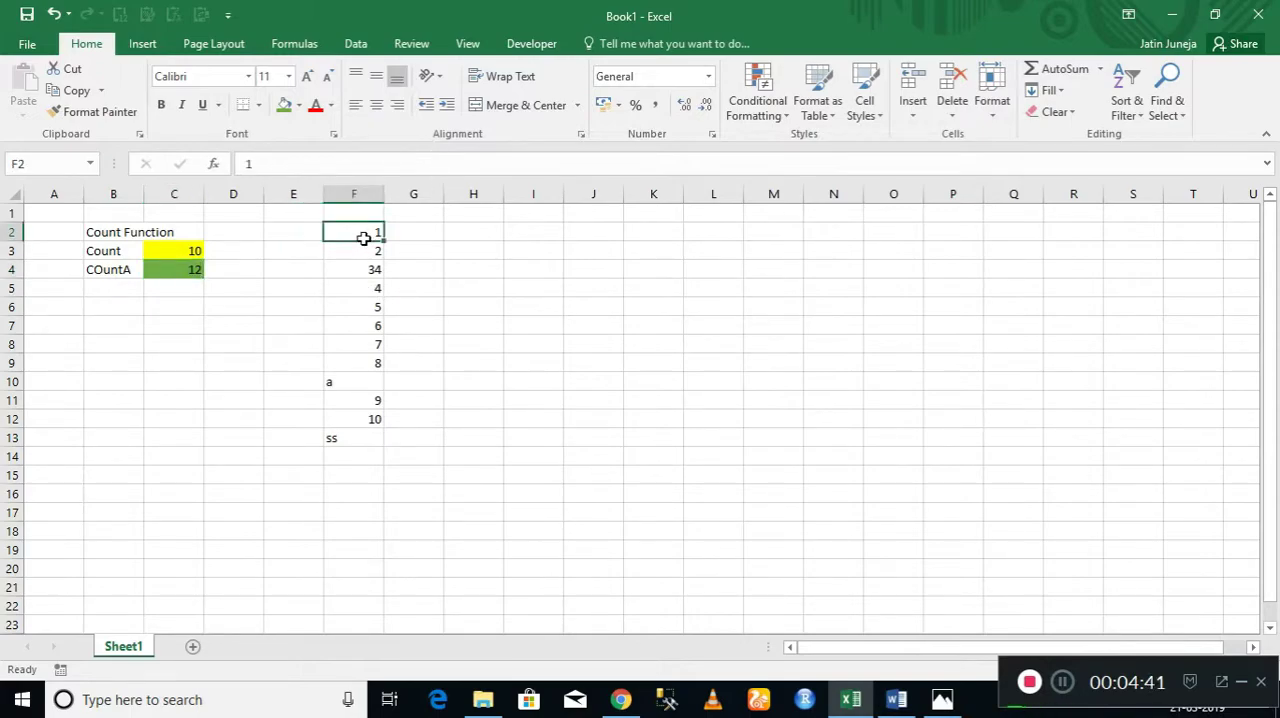
pyautogui.click(121, 254)
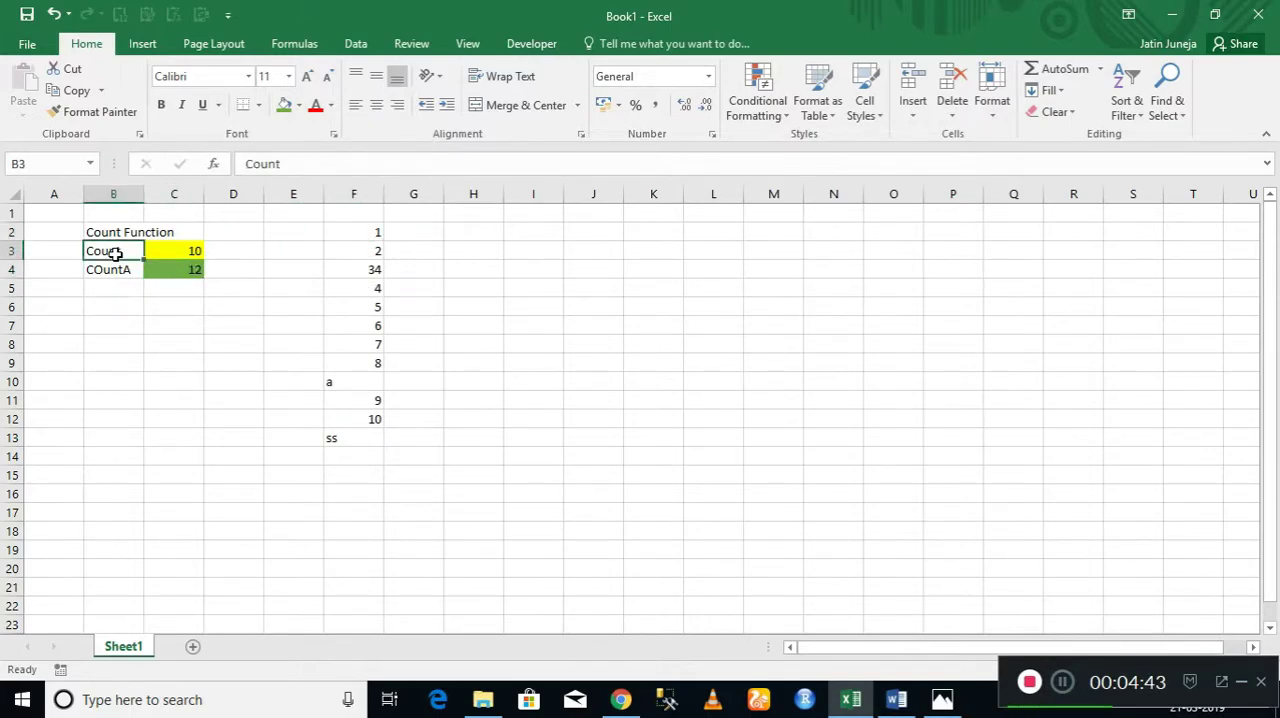
pyautogui.click(362, 235)
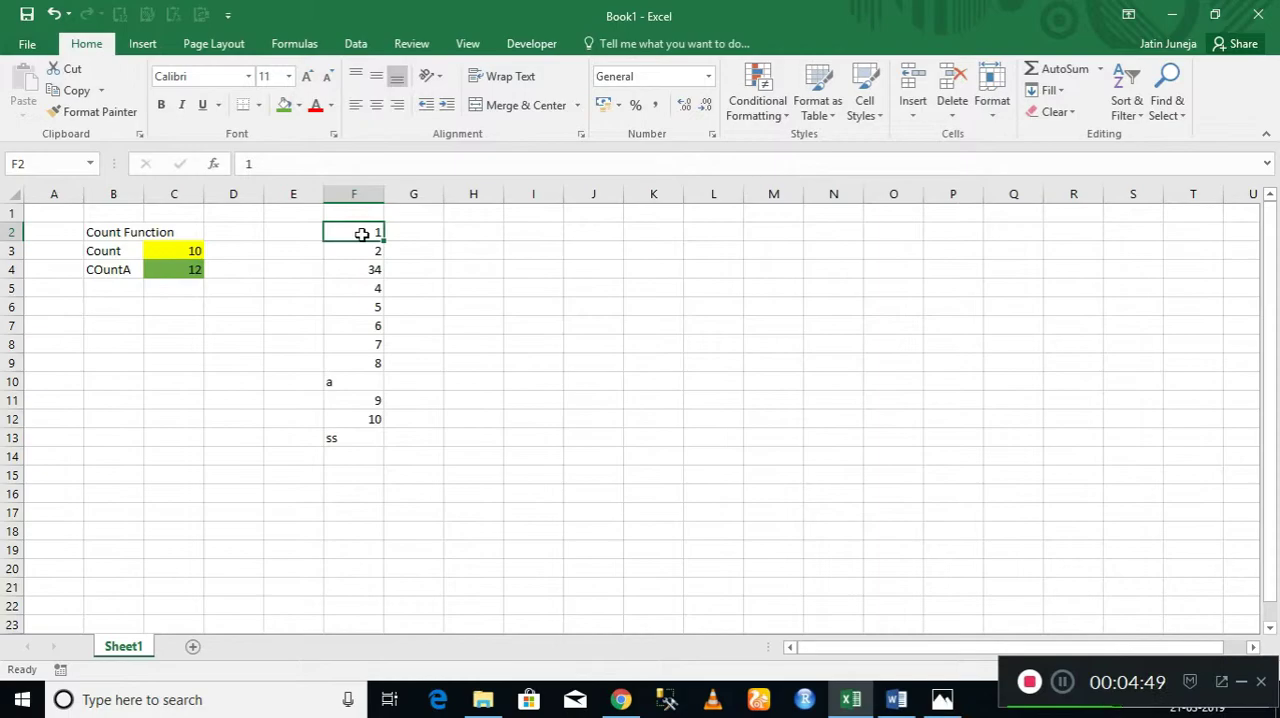
# Fill the text entries in cells F10 and F13 with green to mark them as non-numeric.
pyautogui.press('Down')
pyautogui.press('Down')
pyautogui.press('Down')
pyautogui.press('Down')
pyautogui.press('Down')
pyautogui.press('Down')
pyautogui.press('Down')
pyautogui.press('Down')
pyautogui.press('Down')
pyautogui.press('Up')
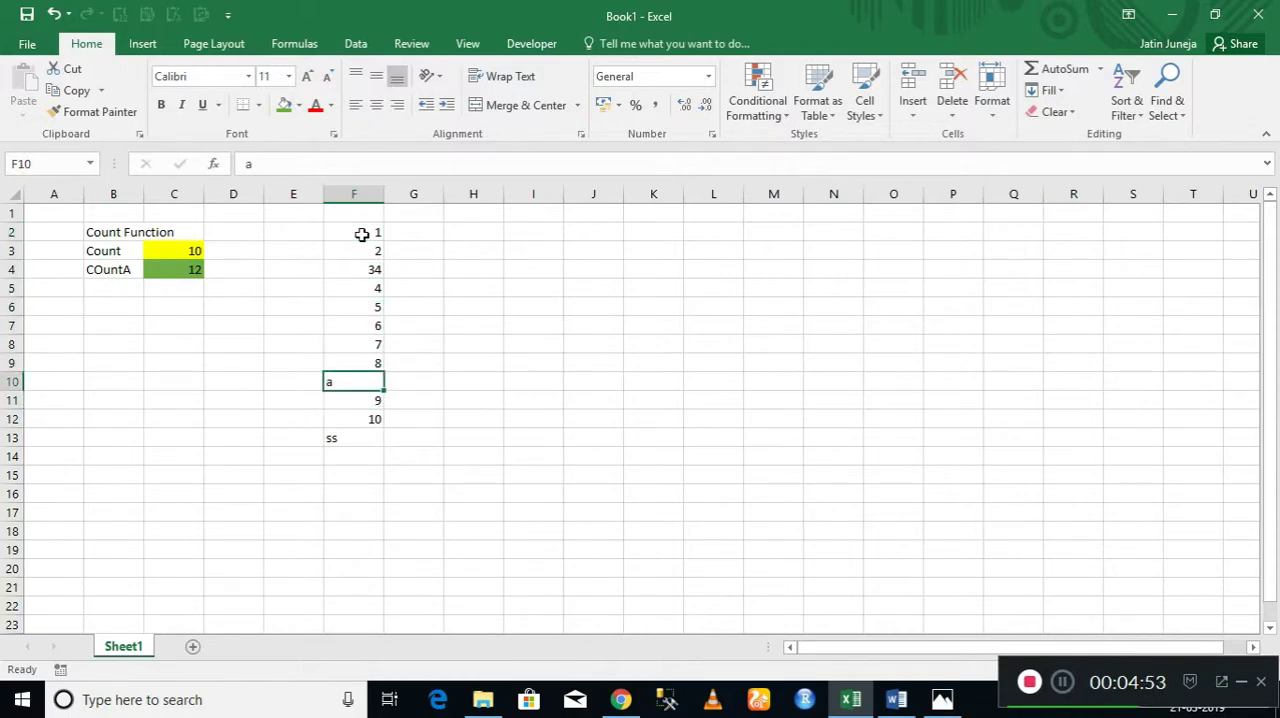
pyautogui.click(284, 105)
pyautogui.click(363, 442)
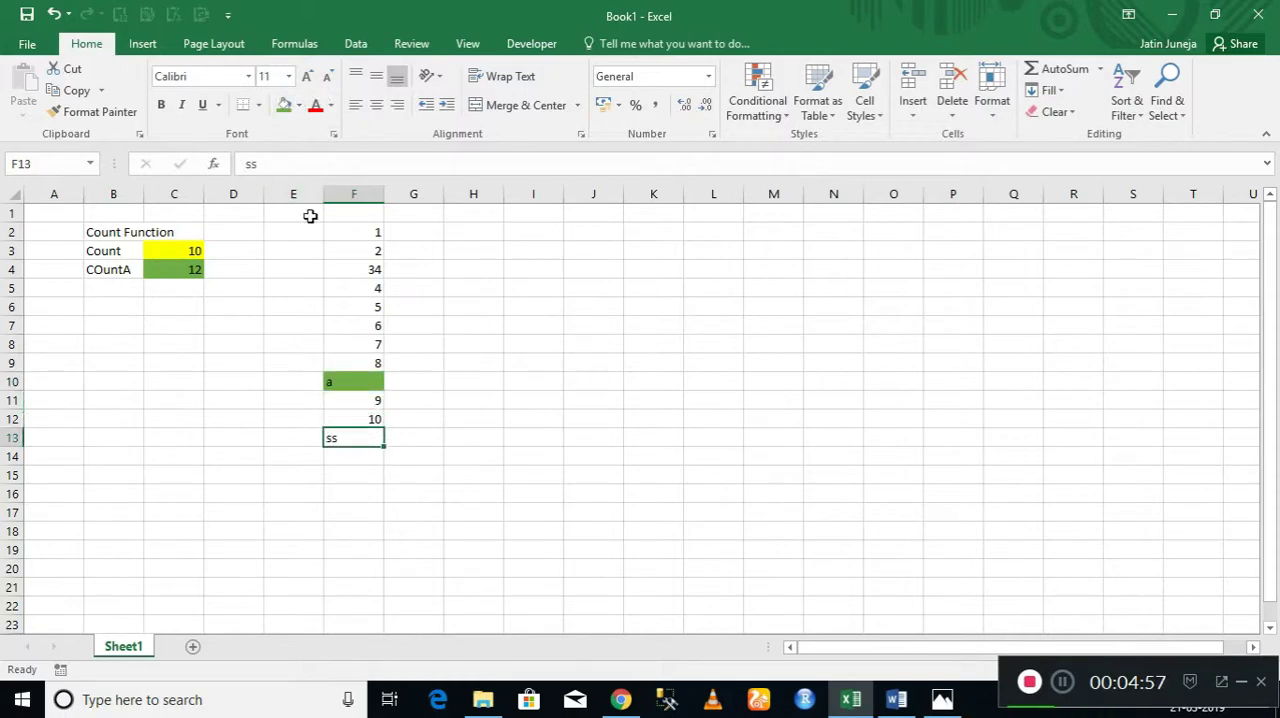
pyautogui.click(284, 105)
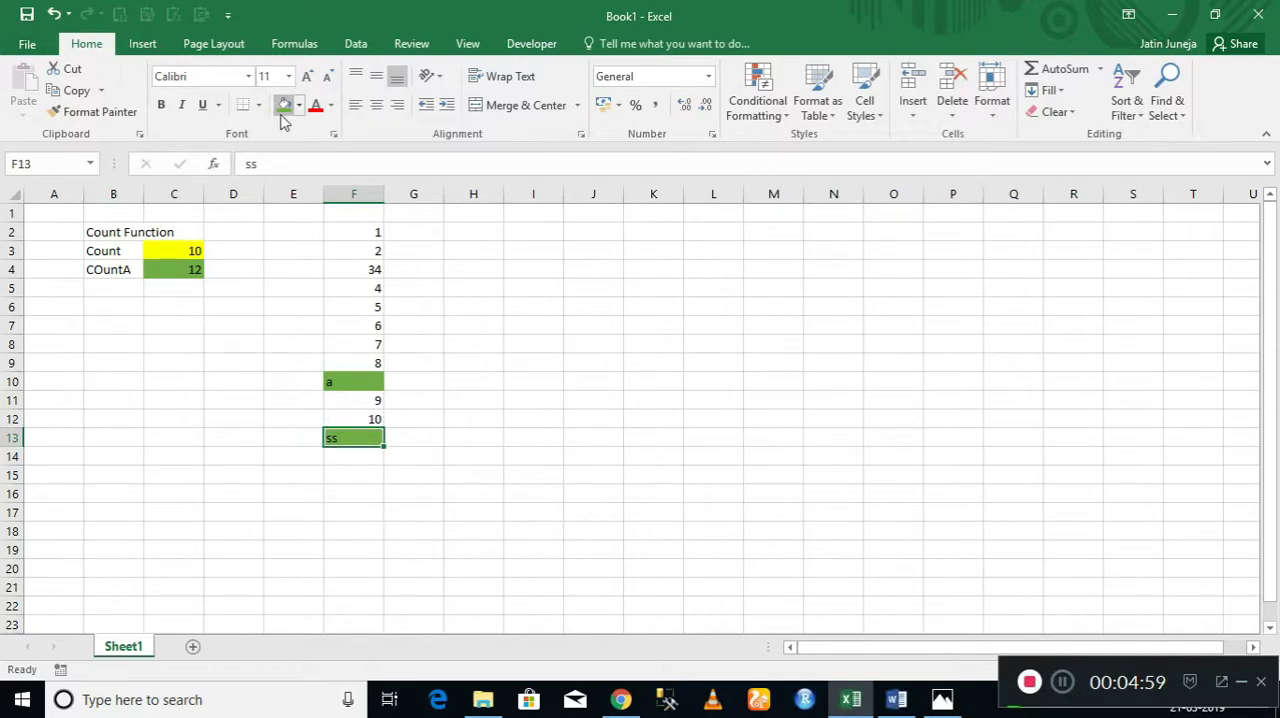
pyautogui.click(280, 409)
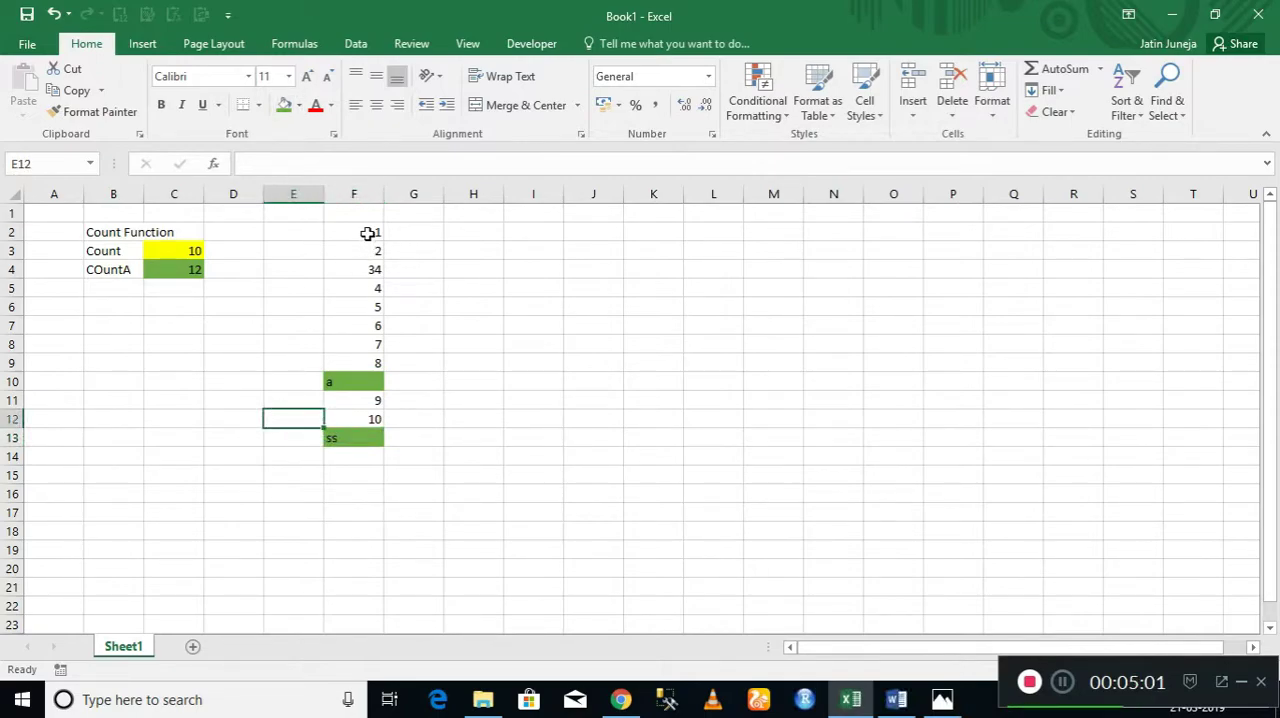
# Compare the numeric and text entries in F2:F13 with the COUNTA and COUNT results in C4 and C3.
pyautogui.click(368, 234)
pyautogui.click(346, 382)
pyautogui.click(349, 437)
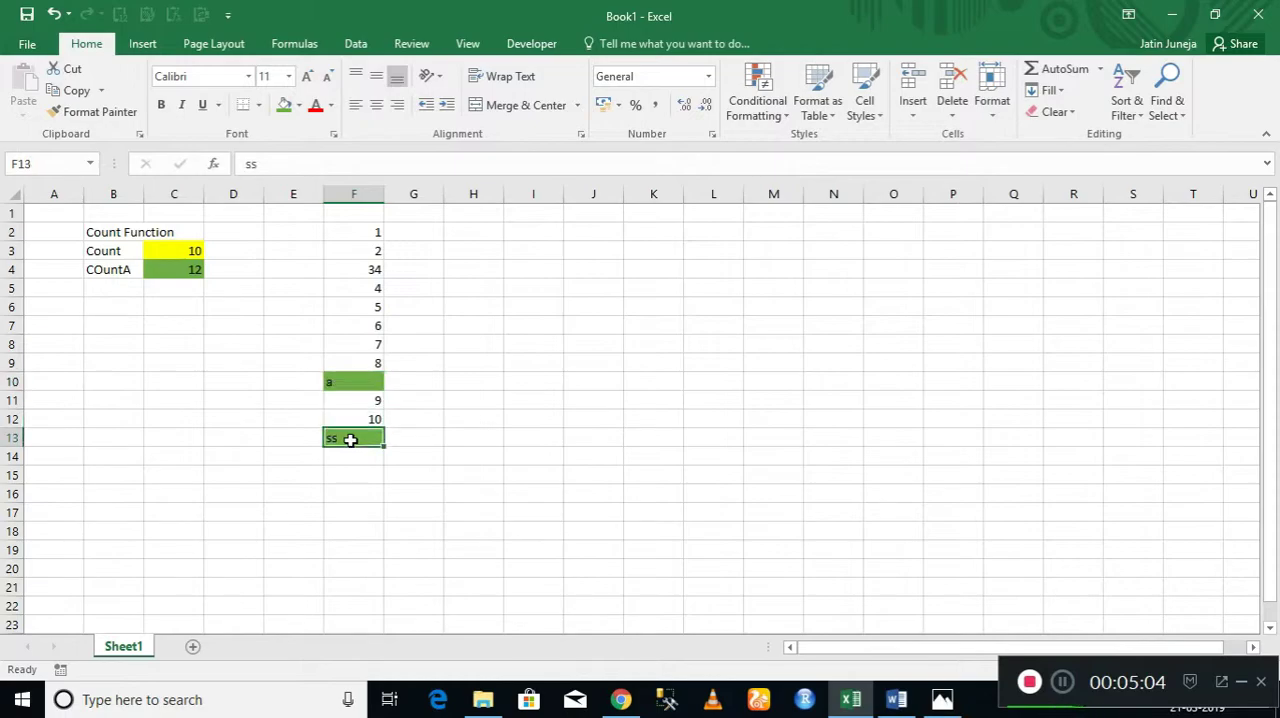
pyautogui.click(351, 383)
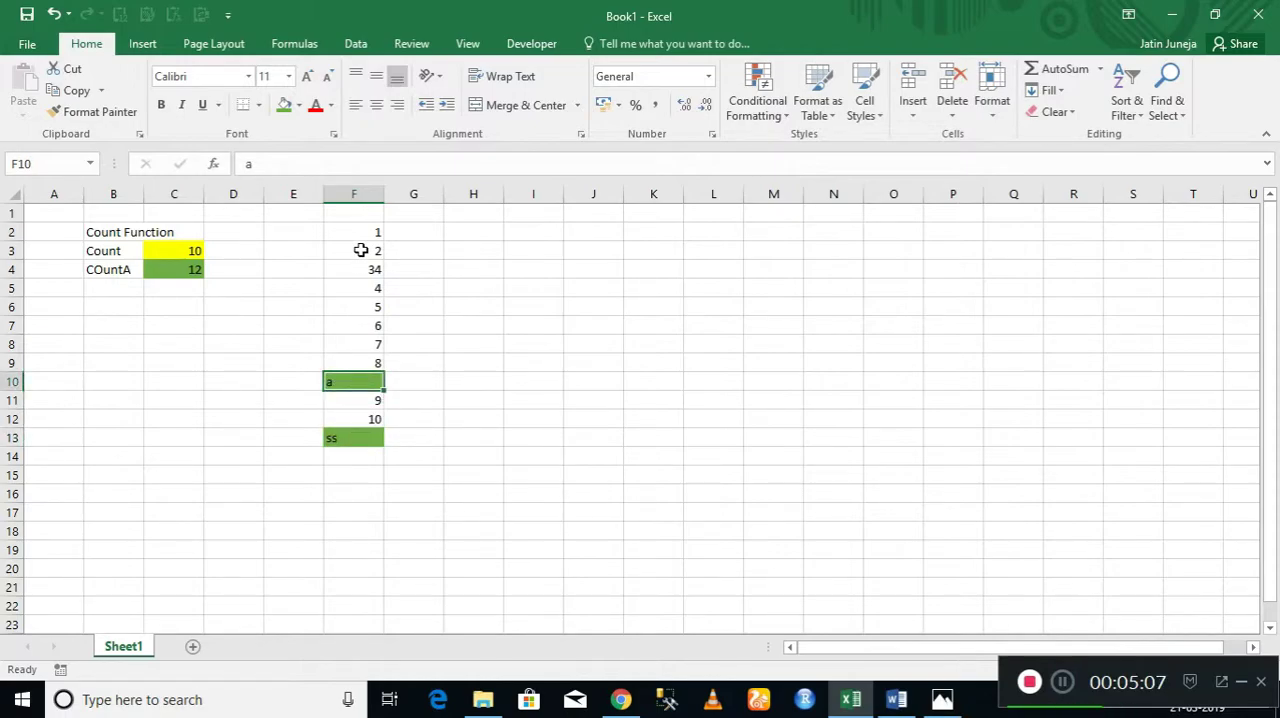
pyautogui.moveTo(360, 232); pyautogui.dragTo(376, 362)
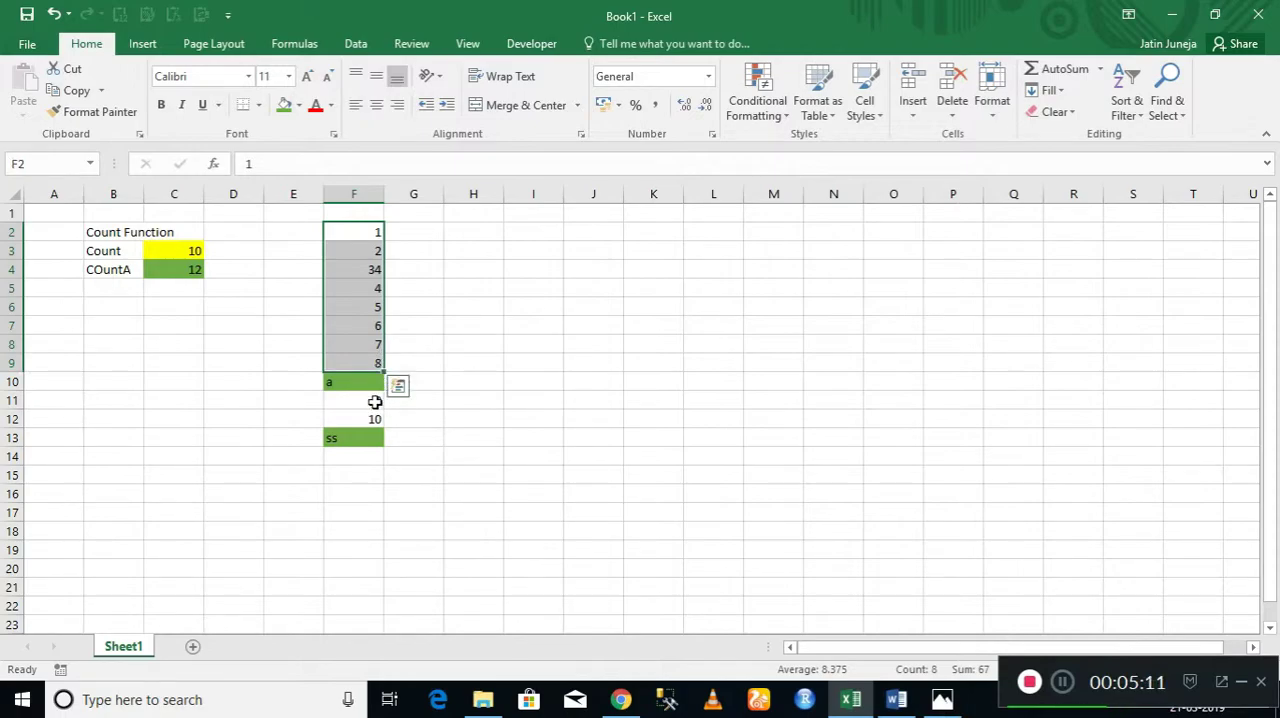
pyautogui.click(375, 402)
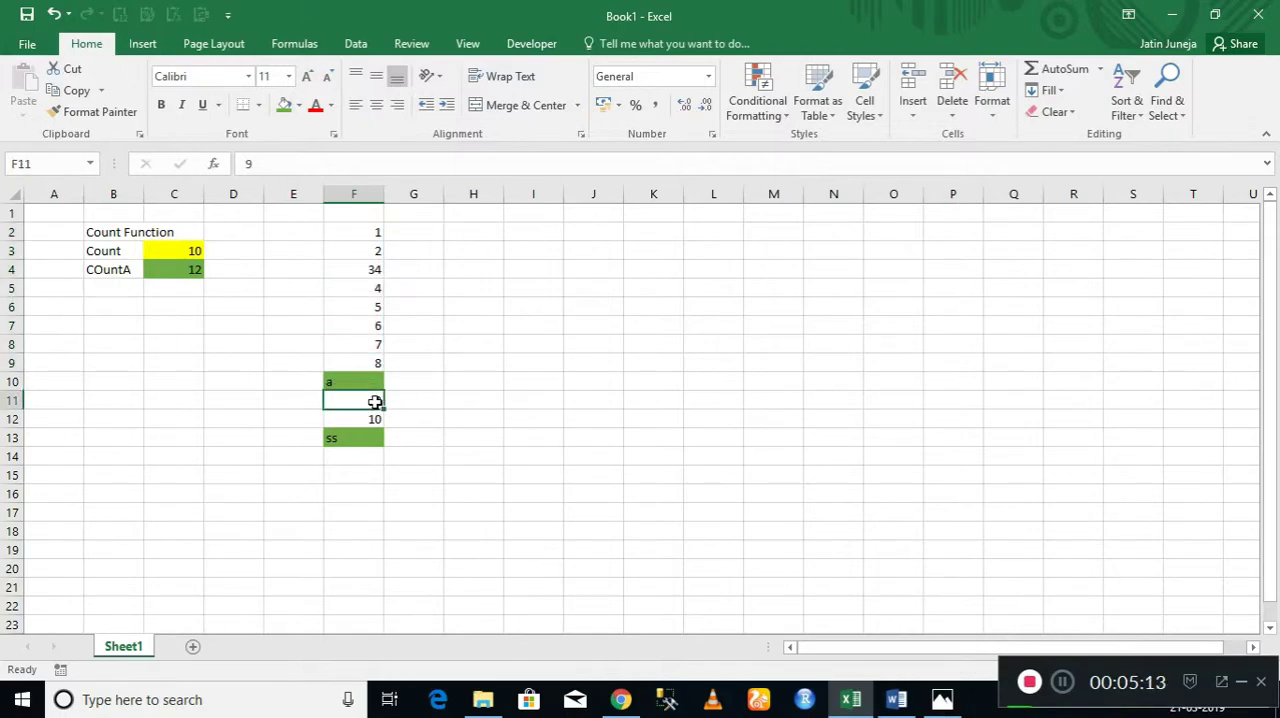
pyautogui.moveTo(357, 228); pyautogui.dragTo(366, 440)
pyautogui.click(181, 267)
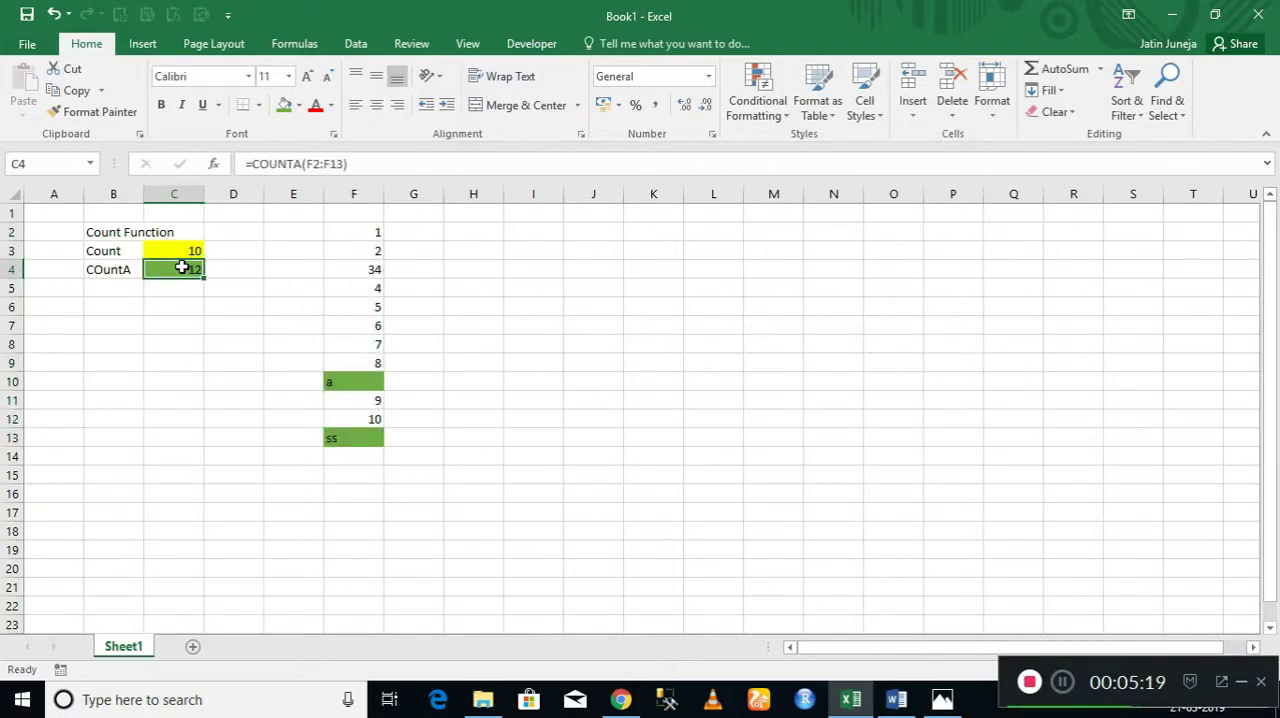
pyautogui.press('Up')
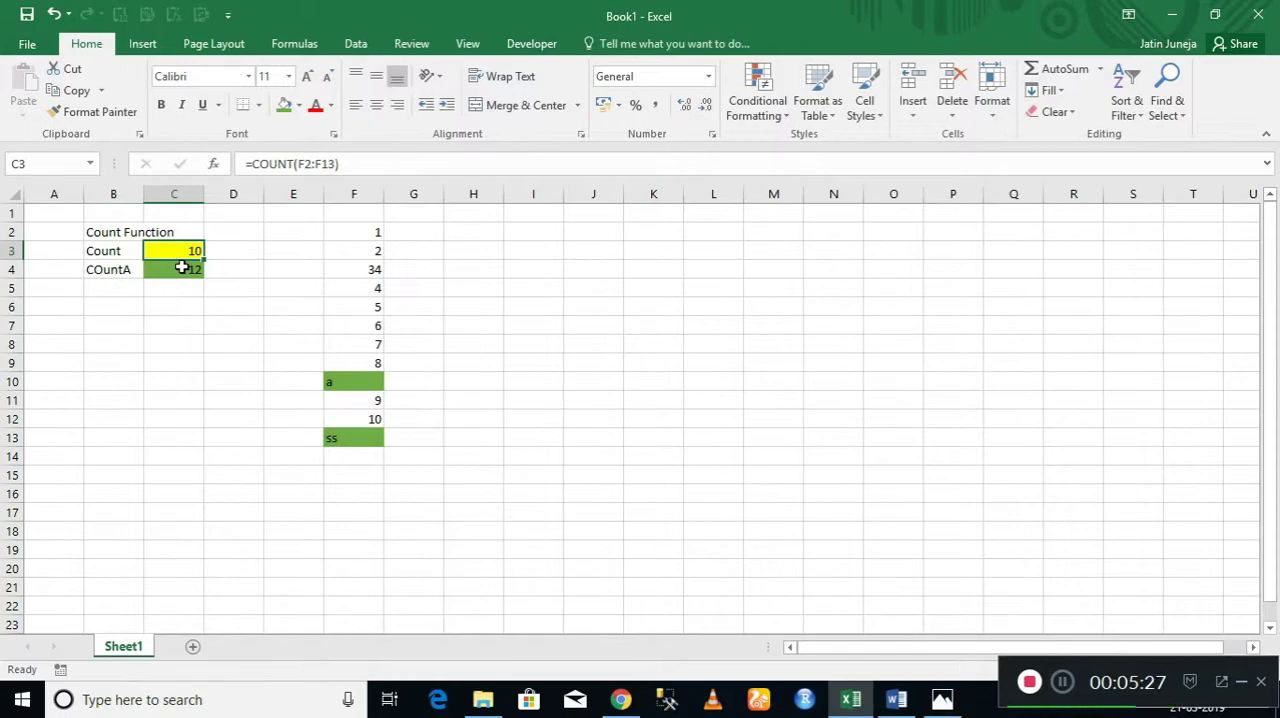
# Enter the label "COuntBlank" in cell B5 and widen column B to fit its labels.
pyautogui.press('Down')
pyautogui.press('Down')
pyautogui.press('Left')
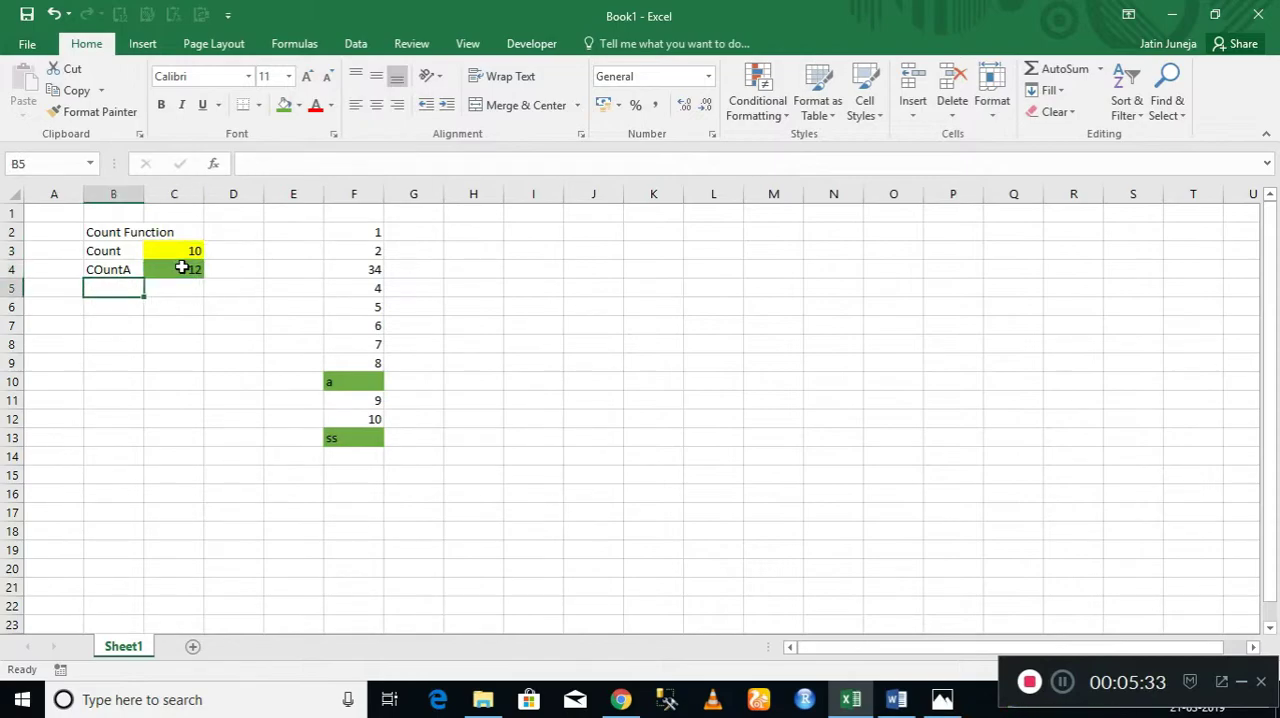
pyautogui.write('COunt')
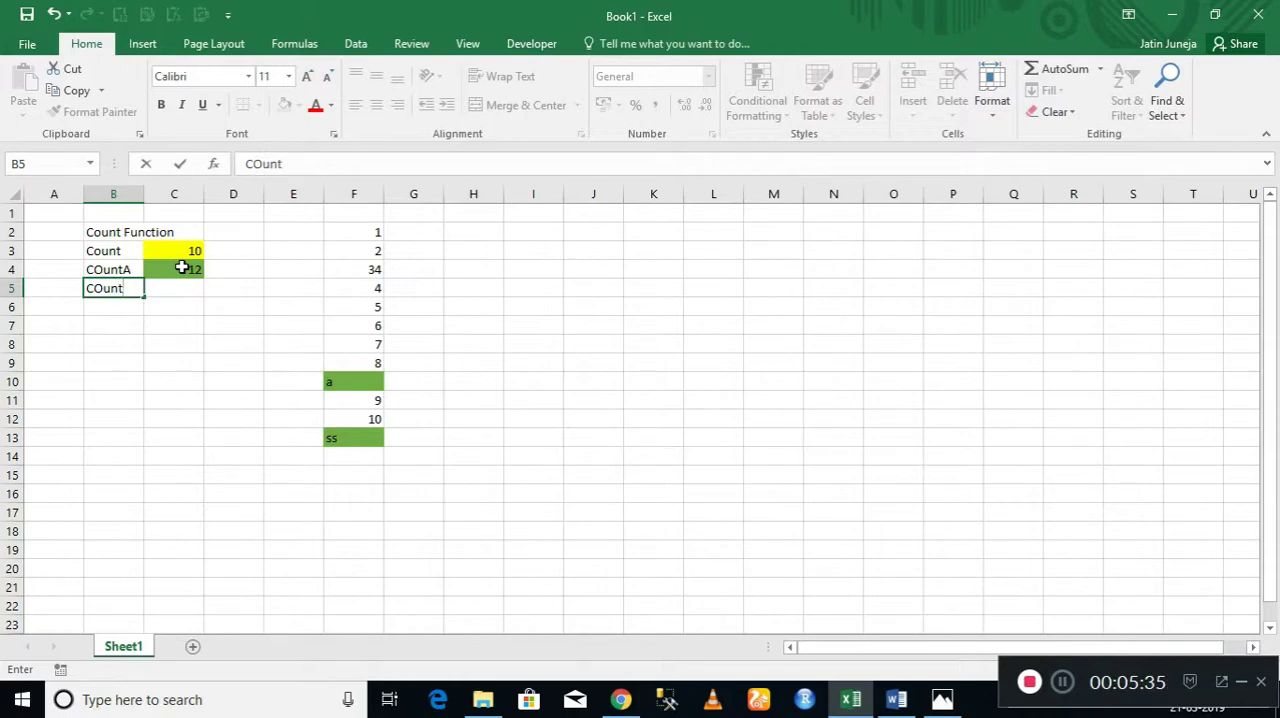
pyautogui.write('Blank')
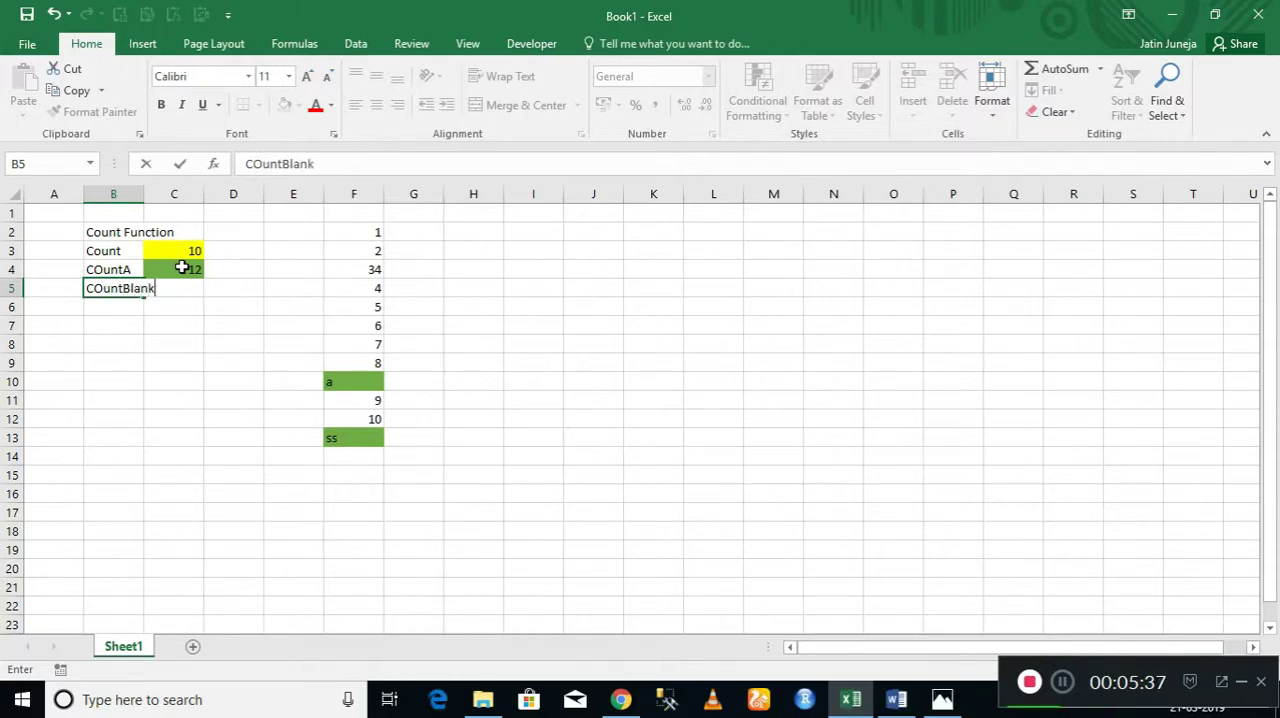
pyautogui.press('Return')
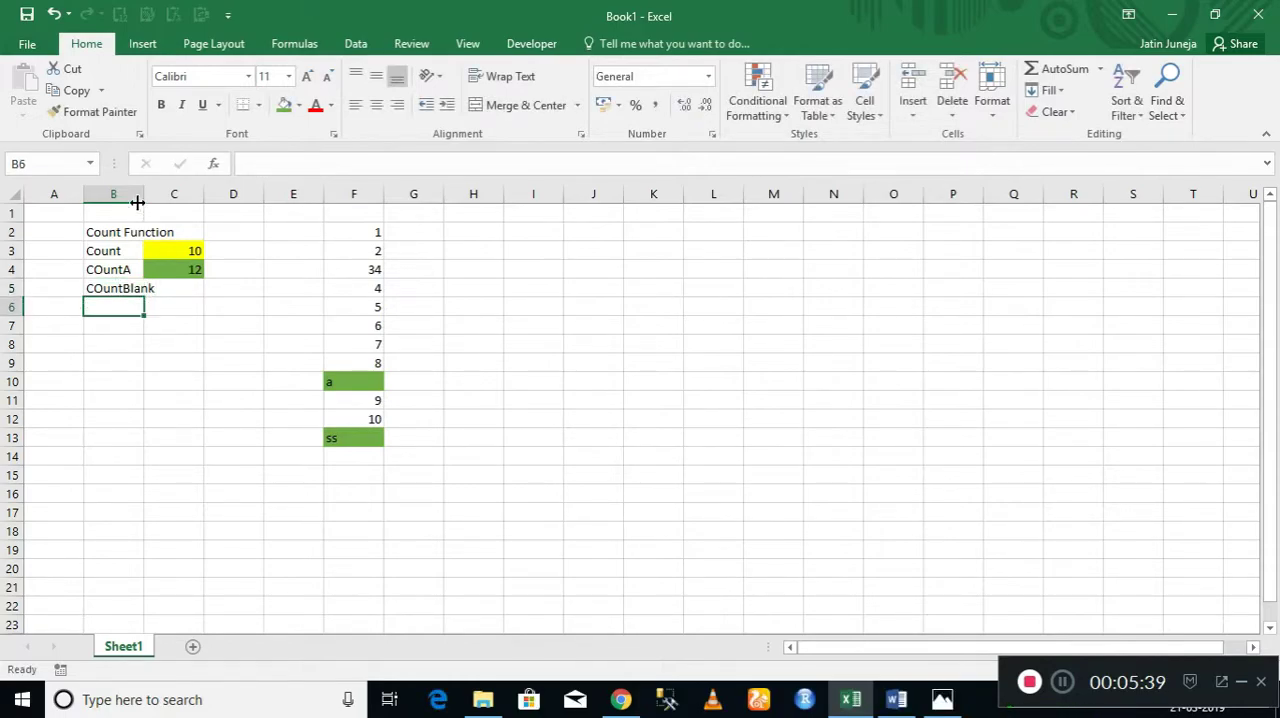
pyautogui.moveTo(140, 202); pyautogui.dragTo(180, 202)
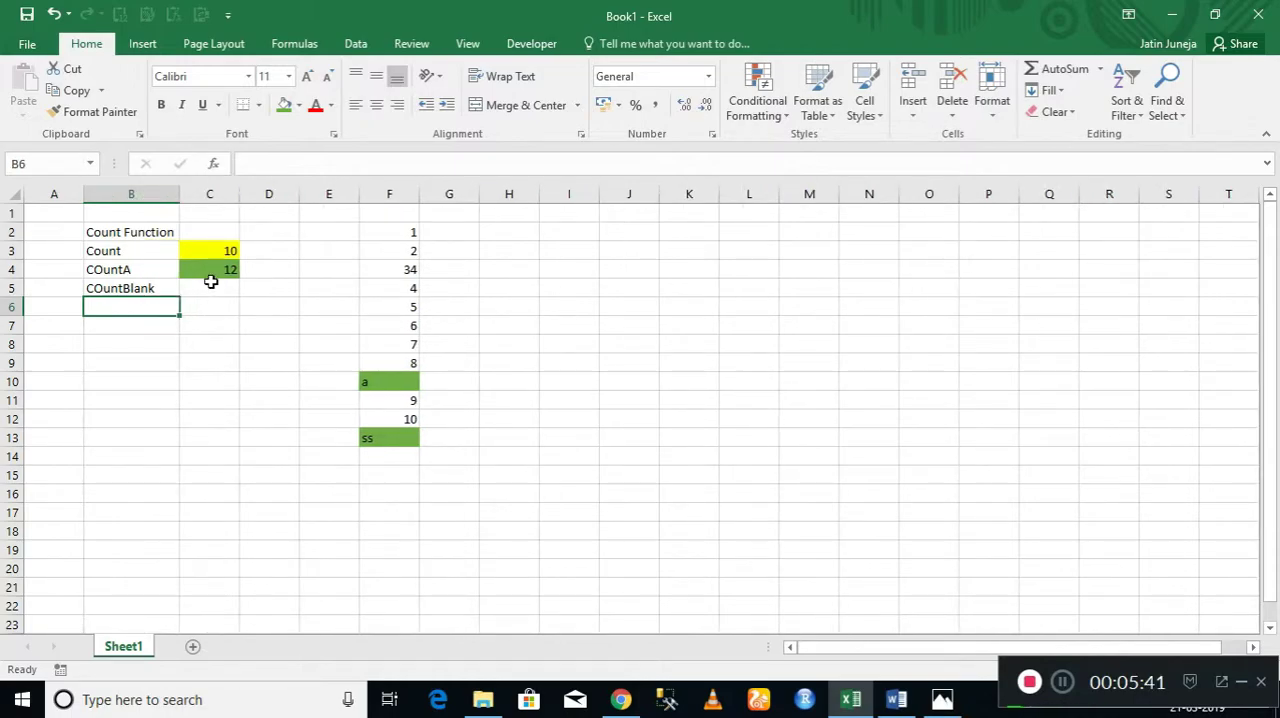
pyautogui.click(211, 284)
pyautogui.write('=coun')
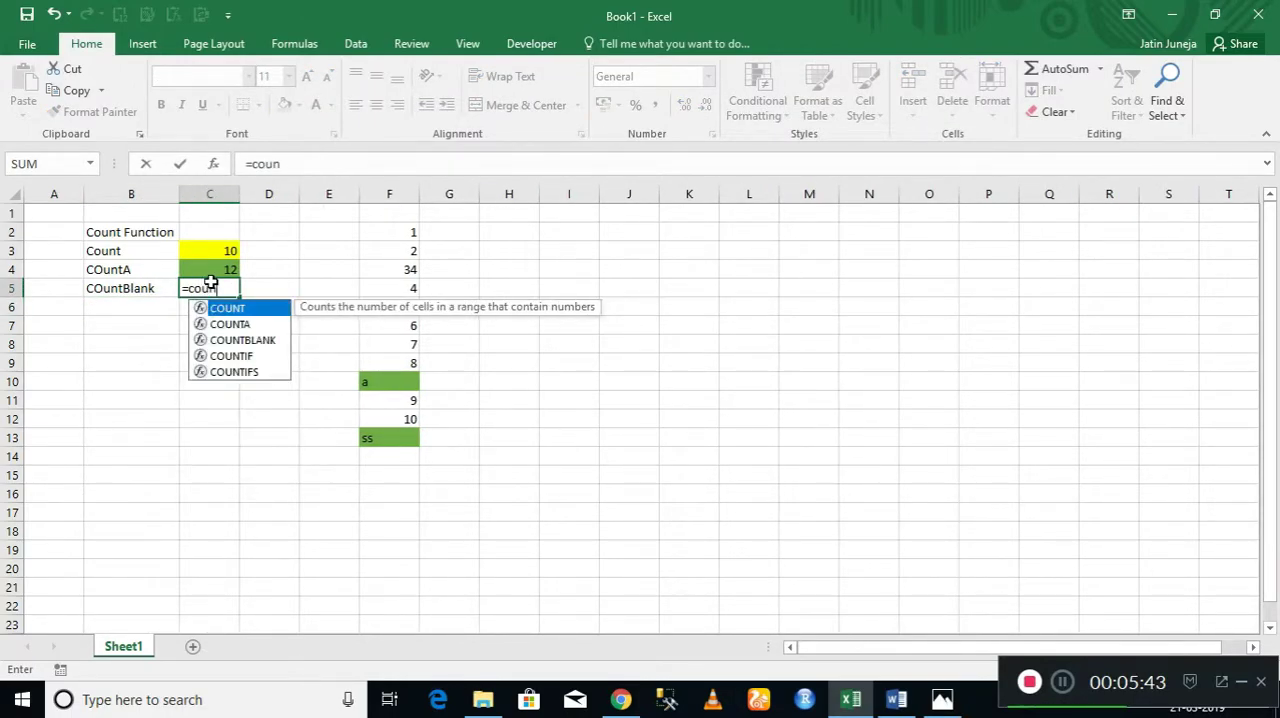
pyautogui.write('t')
pyautogui.press('Down')
pyautogui.press('Down')
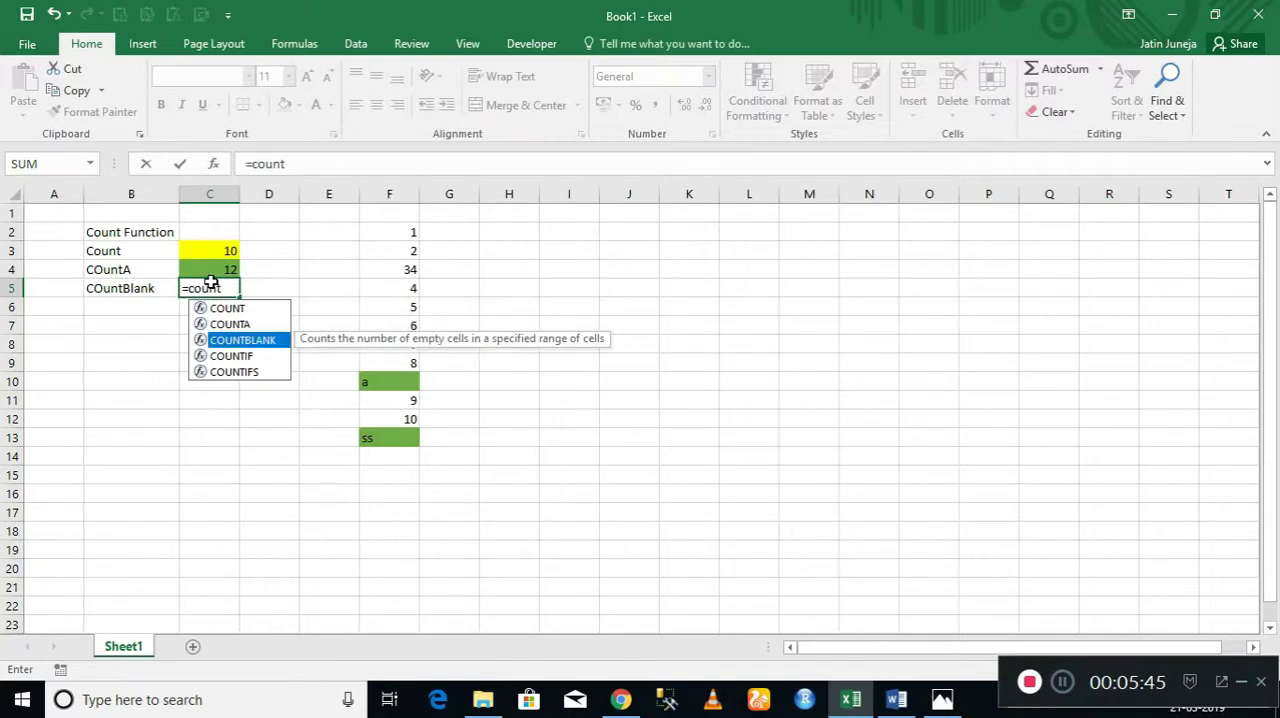
pyautogui.press('Tab')
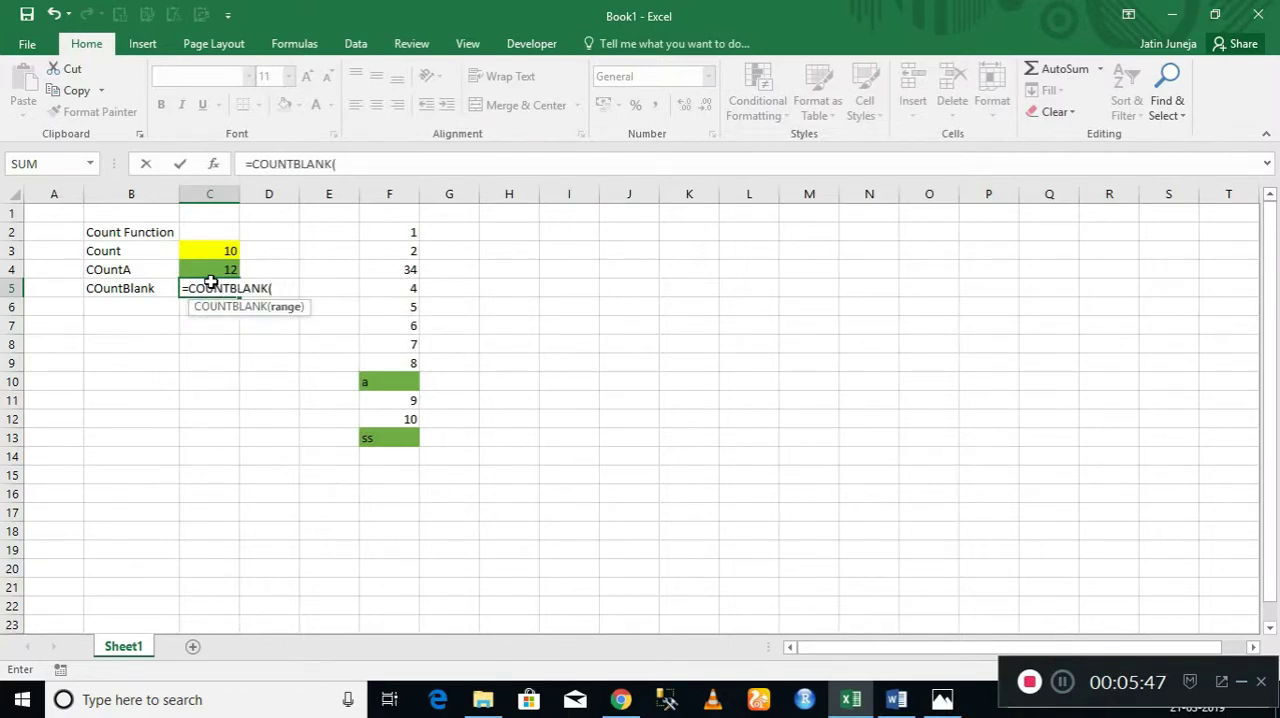
pyautogui.press('Escape')
# Enter the formula =COUNTBLANK(F2:F13) in cell C5 to count the empty cells in the list.
pyautogui.write('=')
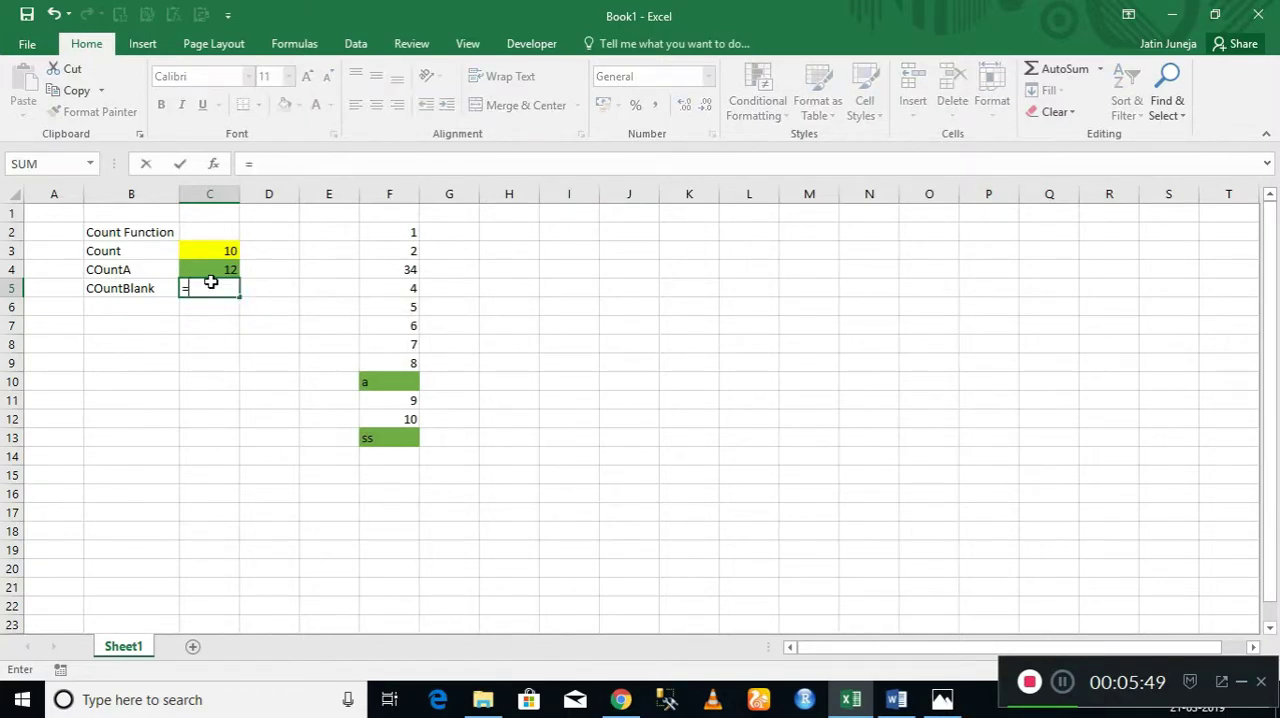
pyautogui.write('count')
pyautogui.press('Down')
pyautogui.press('Down')
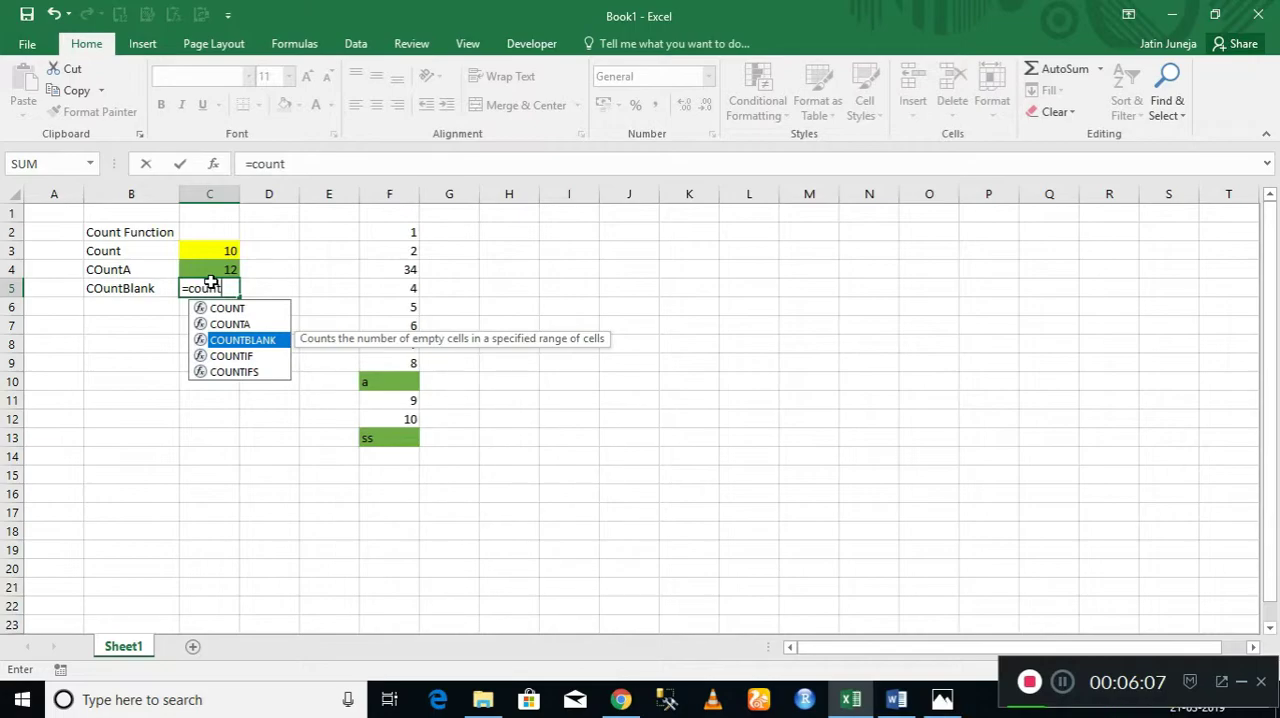
pyautogui.press('Tab')
pyautogui.press('Right')
pyautogui.press('Right')
pyautogui.press('Right')
pyautogui.press('Up')
pyautogui.press('Up')
pyautogui.press('Up')
pyautogui.hotkey('ctrl', 'shift', 'Down')
pyautogui.write(')')
pyautogui.press('Return')
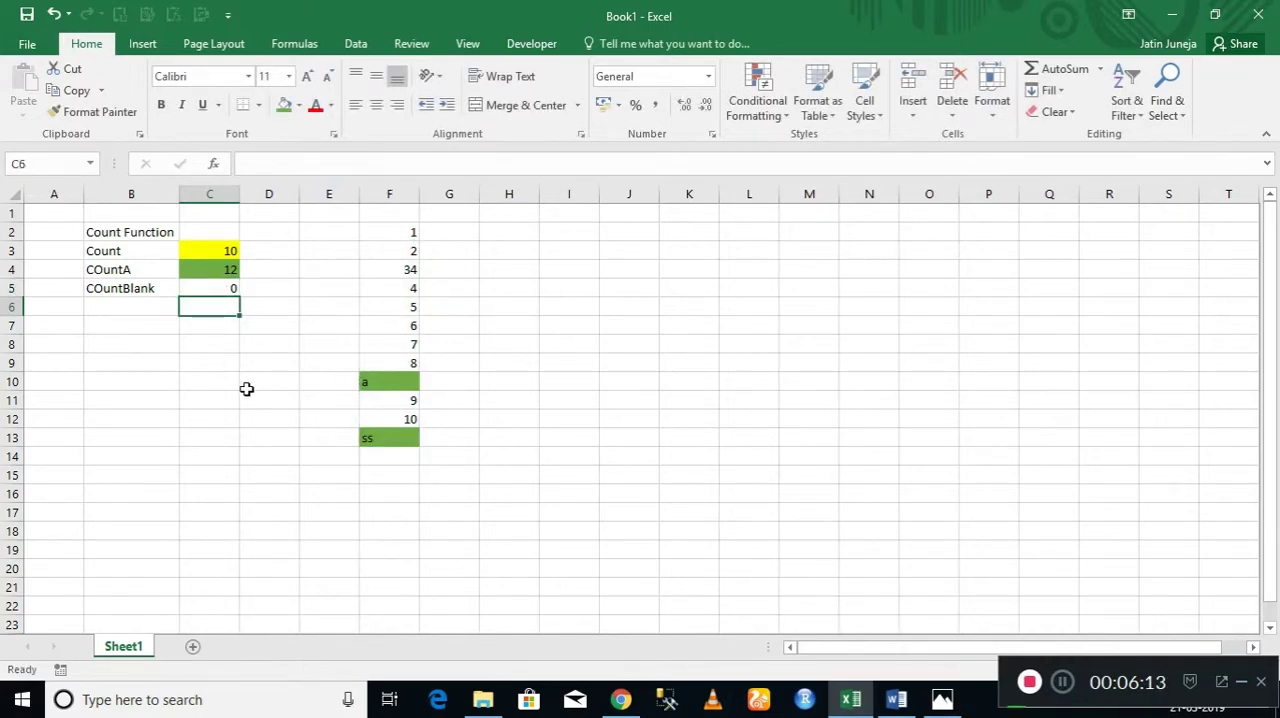
# Fill the COUNTBLANK result in cell C5 with yellow.
pyautogui.press('Up')
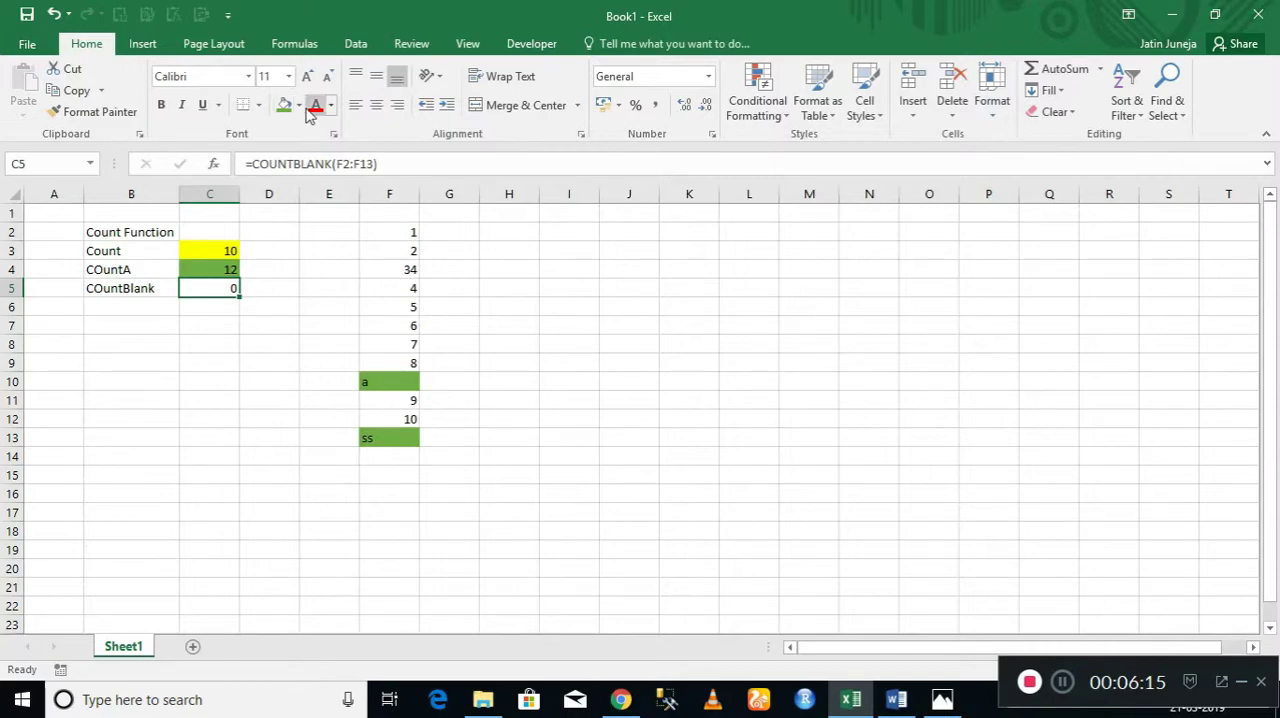
pyautogui.click(299, 105)
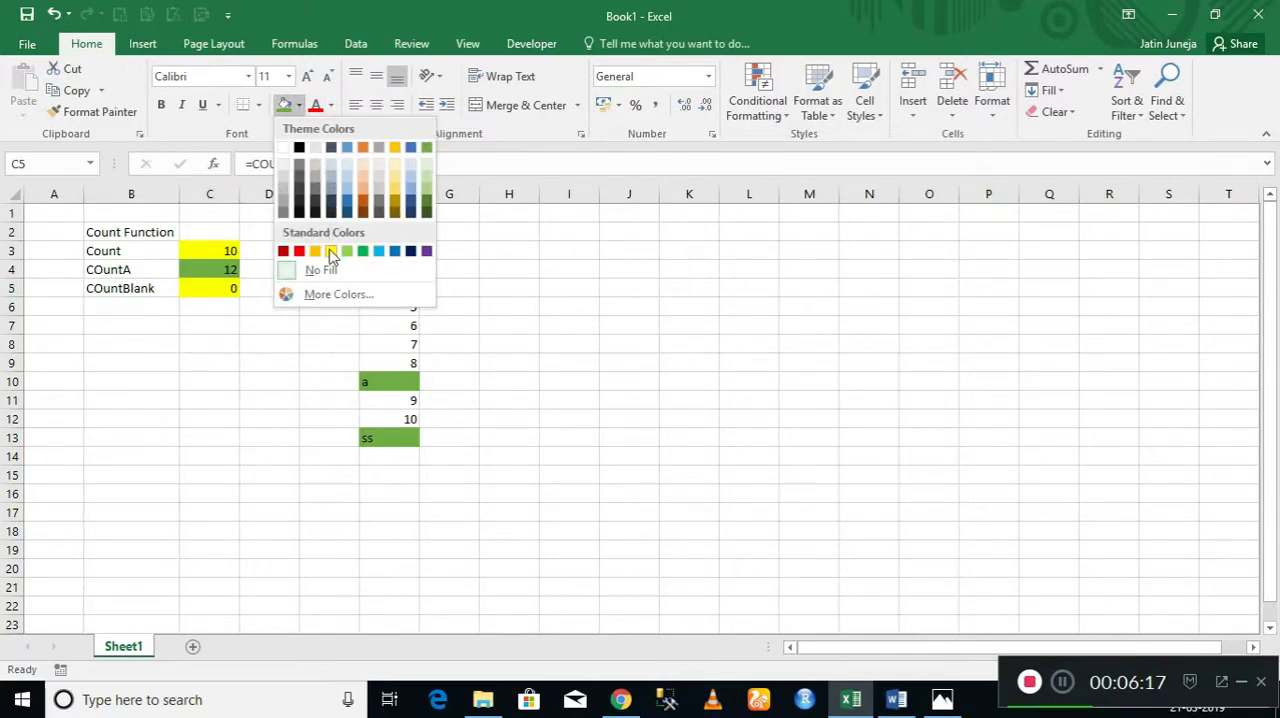
pyautogui.click(331, 251)
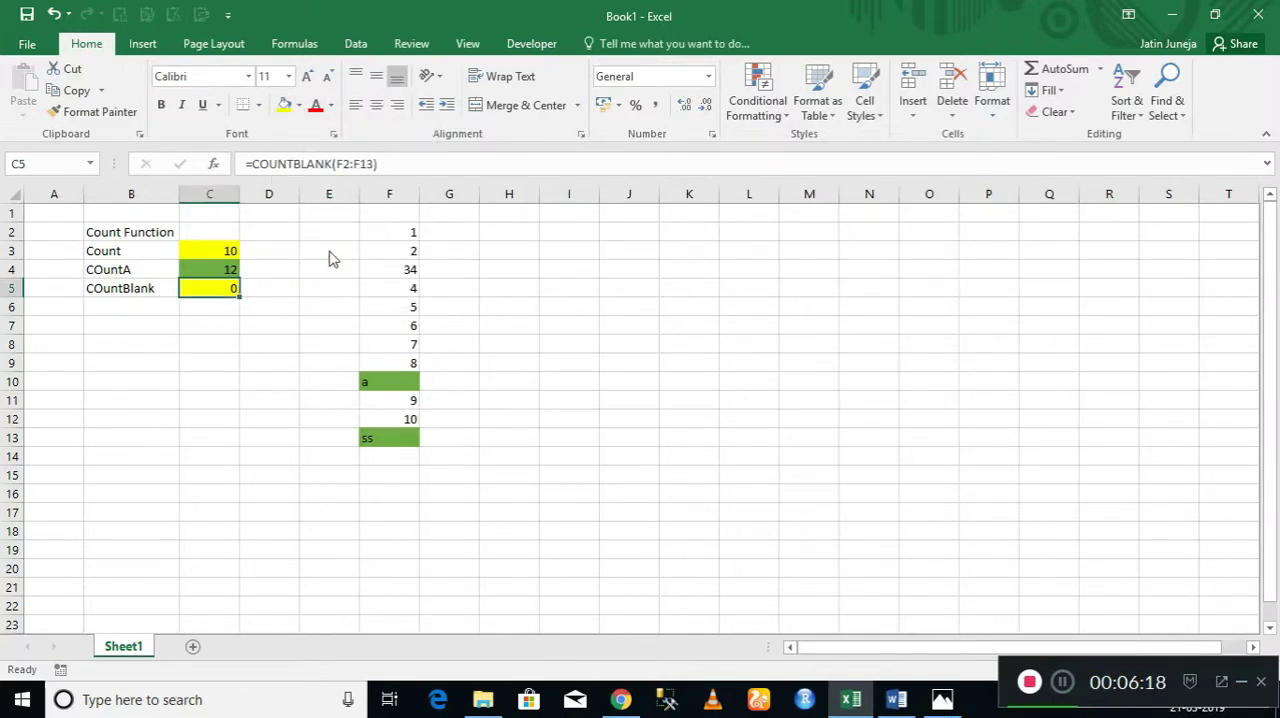
# Clear the value in cell F8 to leave a blank within the counted range.
pyautogui.click(414, 347)
pyautogui.press('Delete')
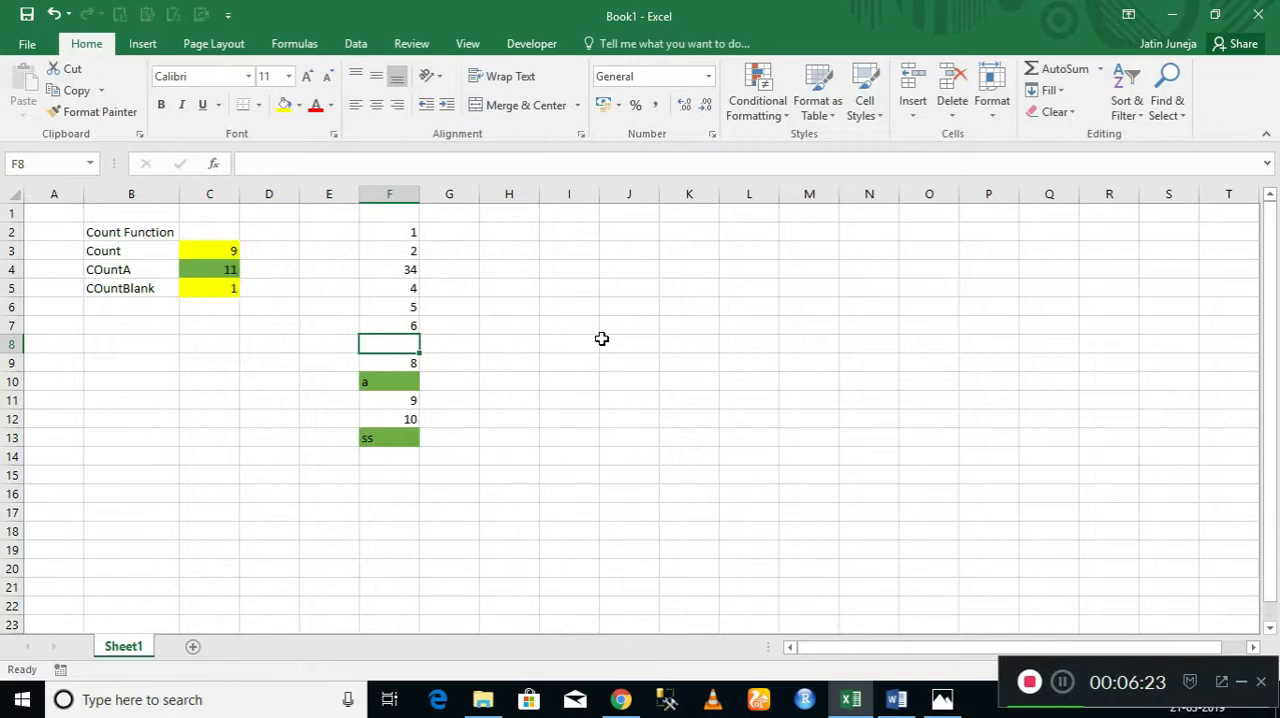
# Examine the list in F2:F13, including its blank cell, against the counting results in C3:C5.
pyautogui.press('Up')
pyautogui.press('Up')
pyautogui.press('Up')
pyautogui.press('Up')
pyautogui.press('Up')
pyautogui.press('Up')
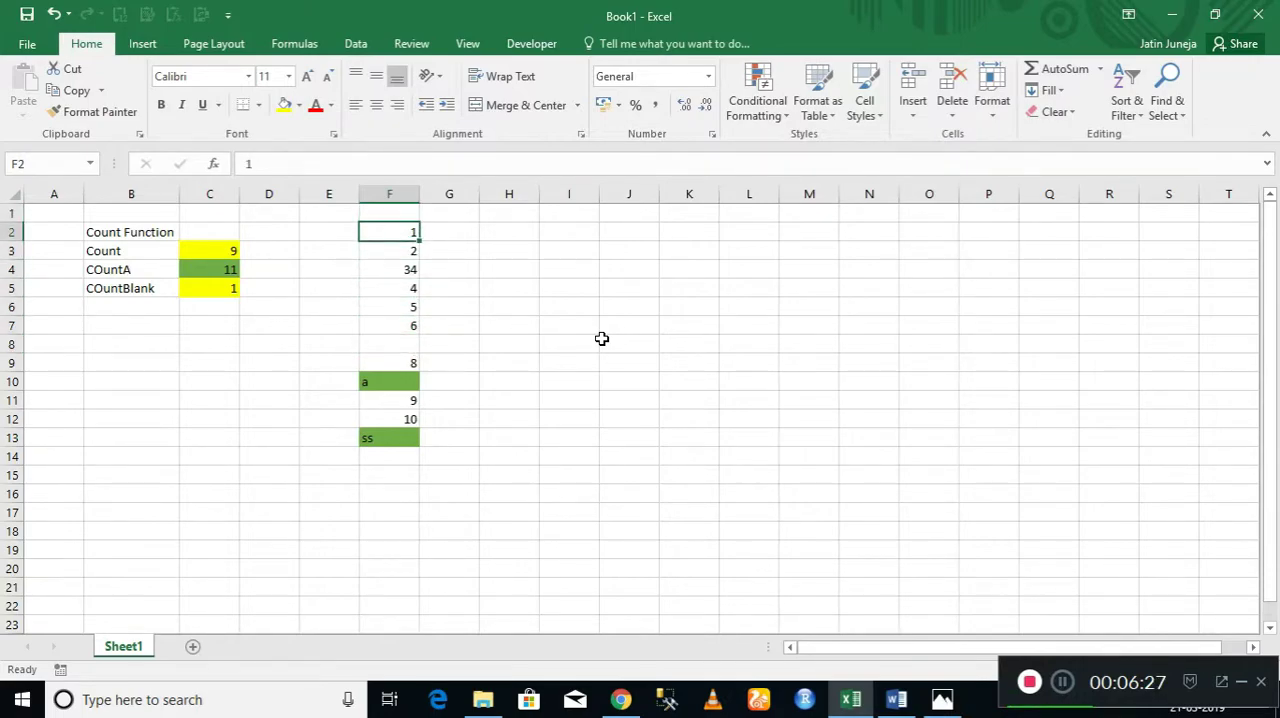
pyautogui.hotkey('ctrl', 'shift', 'Down')
pyautogui.hotkey('ctrl', 'shift', 'Down')
pyautogui.hotkey('ctrl', 'shift', 'Down')
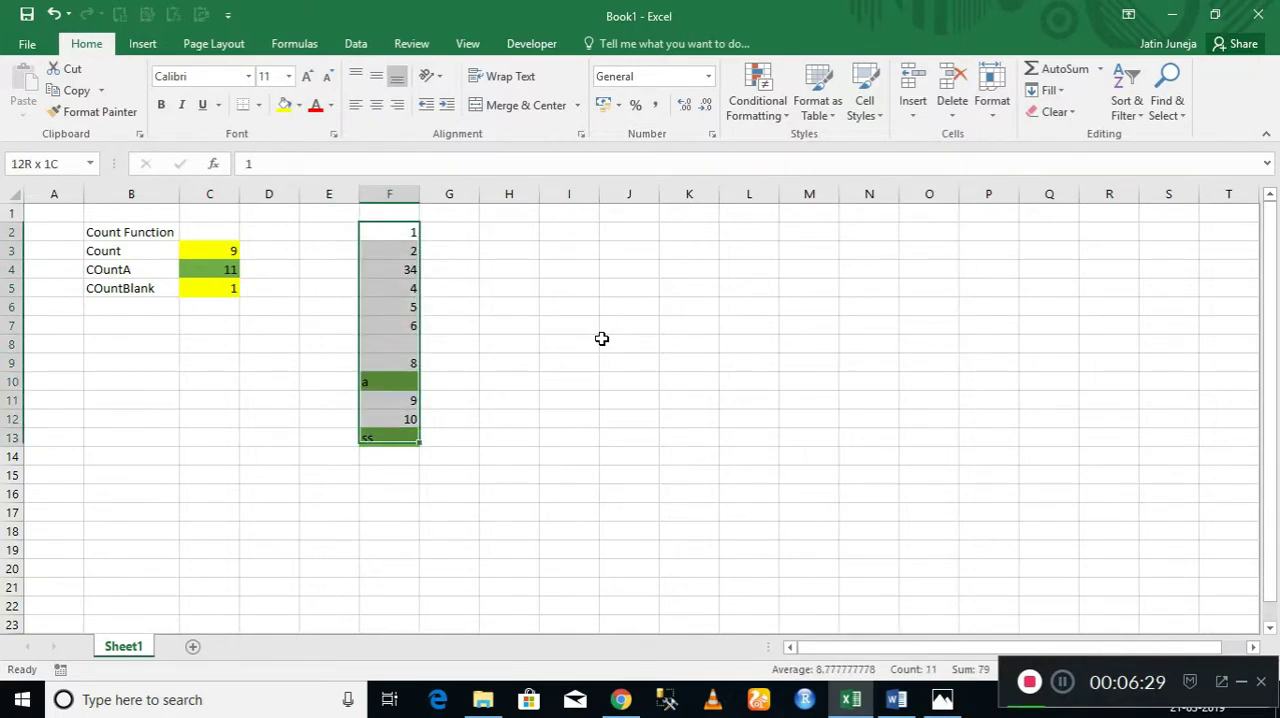
pyautogui.hotkey('ctrl', 'shift', 'Down')
pyautogui.hotkey('ctrl', 'shift', 'Up')
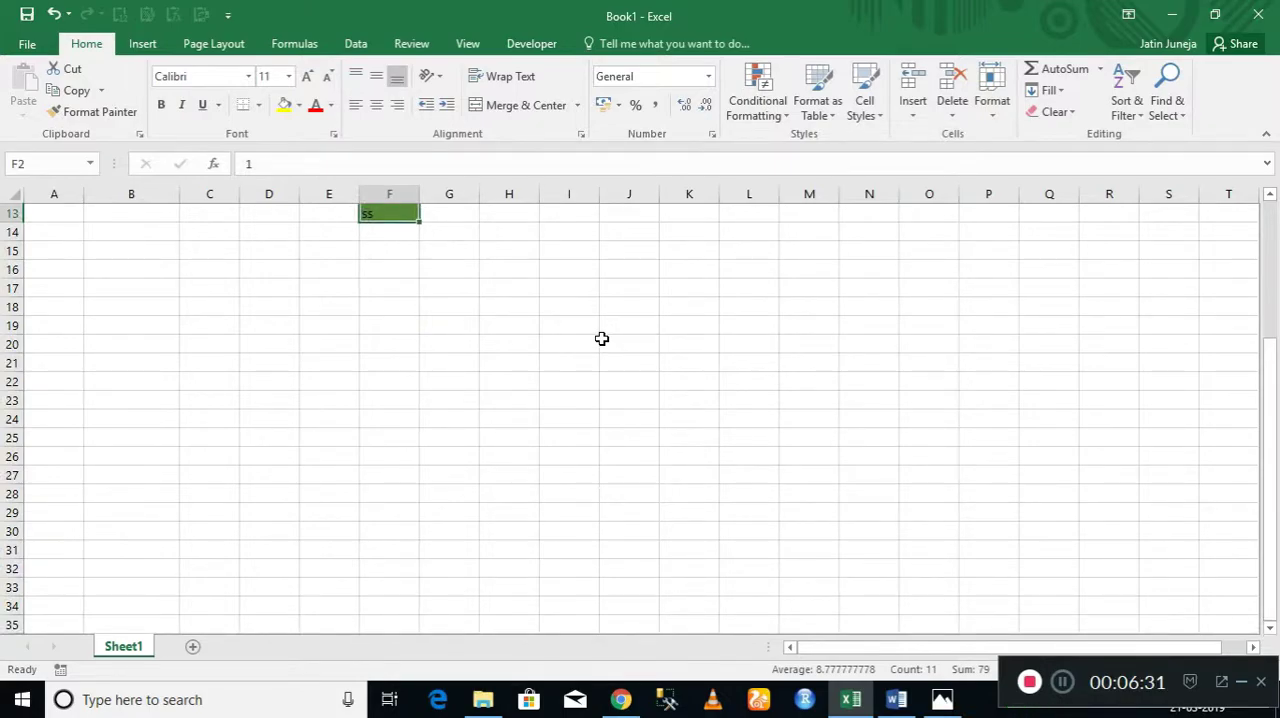
pyautogui.press('Up')
pyautogui.press('Down')
pyautogui.press('Down')
pyautogui.hotkey('ctrl', 'Down')
pyautogui.press('Down')
pyautogui.press('Up')
pyautogui.press('Up')
pyautogui.press('Up')
pyautogui.press('Left')
pyautogui.press('Left')
pyautogui.press('Left')
pyautogui.press('Left')
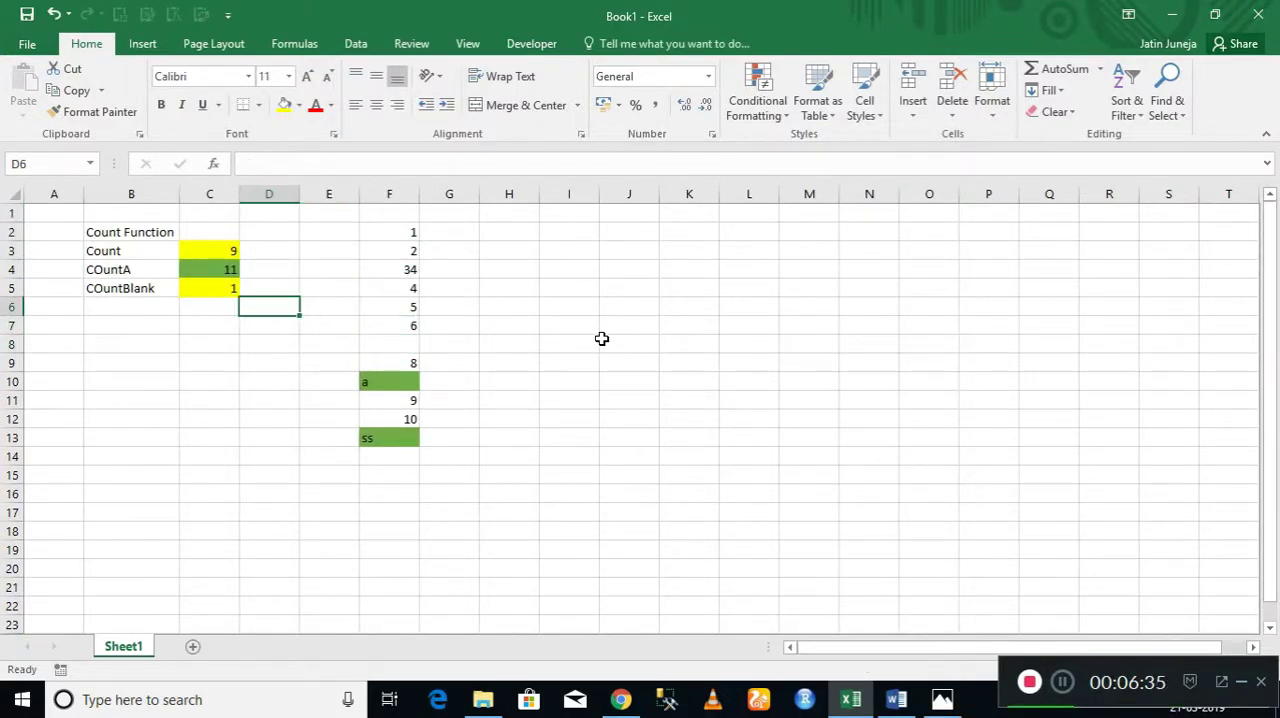
# Enter 8 in the blank cell F8 to complete the list again.
pyautogui.press('Right')
pyautogui.press('Right')
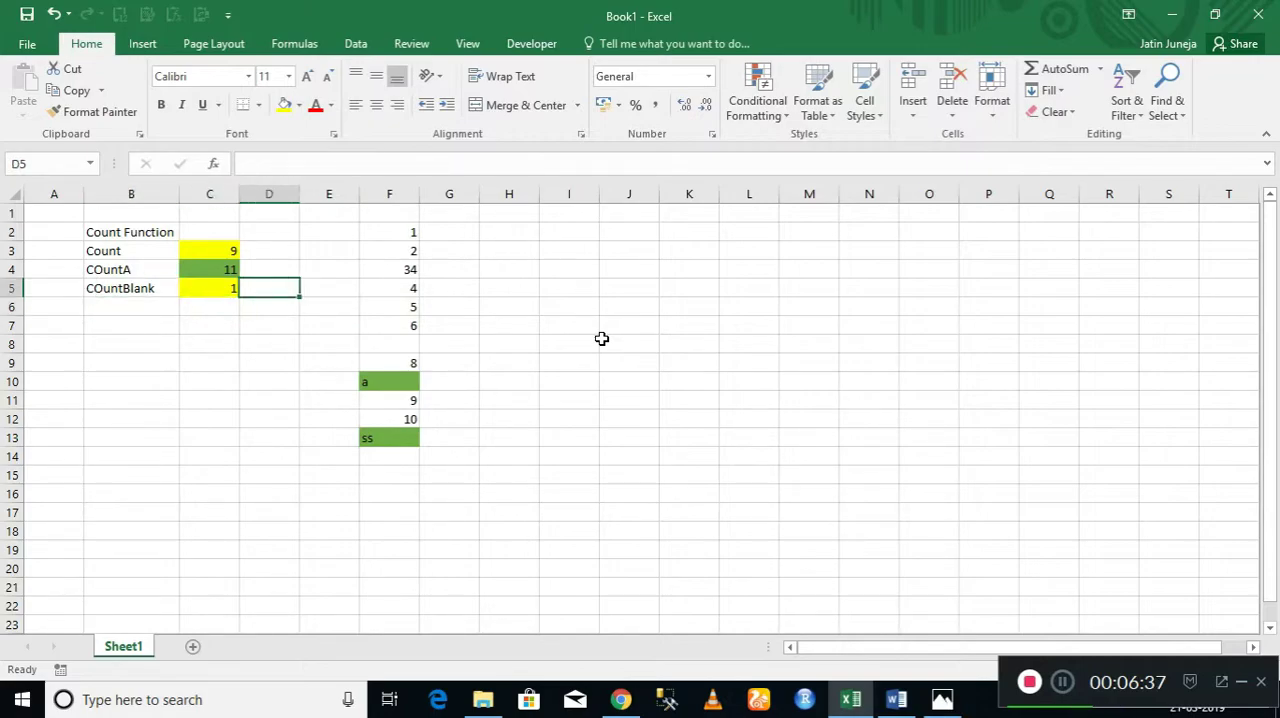
pyautogui.press('Right')
pyautogui.press('Right')
pyautogui.press('Down')
pyautogui.press('Down')
pyautogui.press('Down')
pyautogui.press('Down')
pyautogui.press('Up')
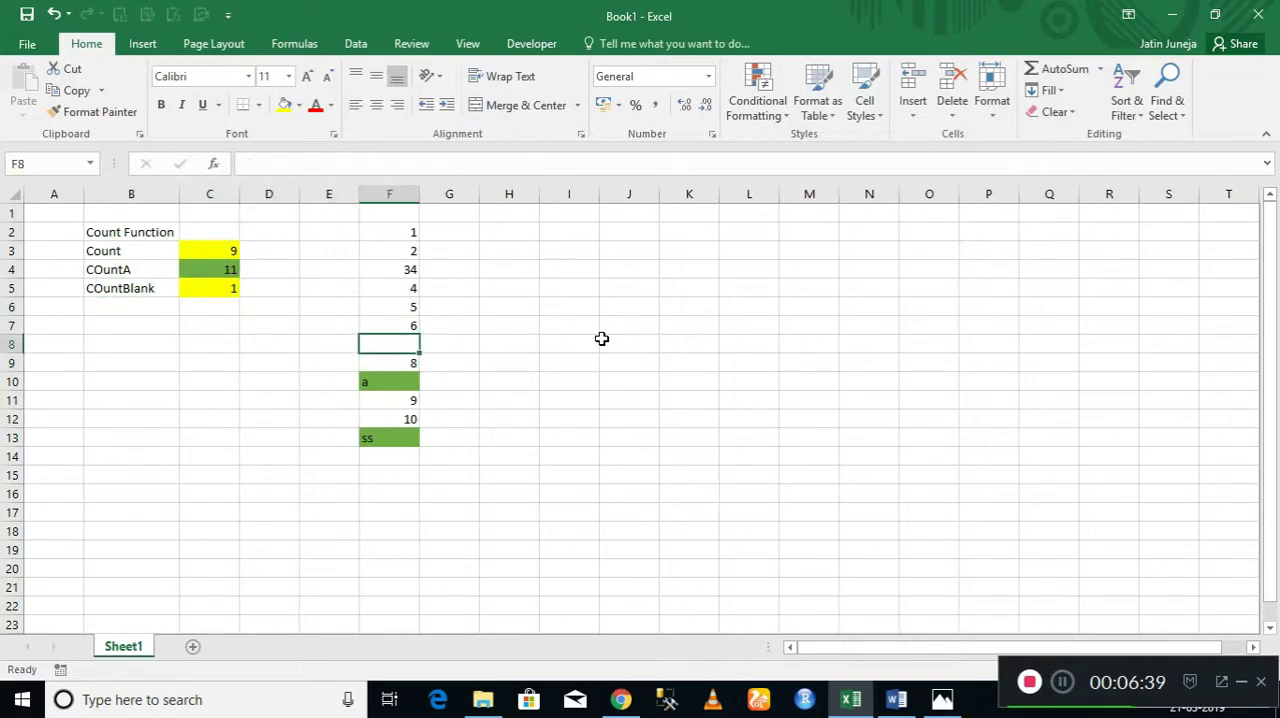
pyautogui.write('8')
pyautogui.press('Left')
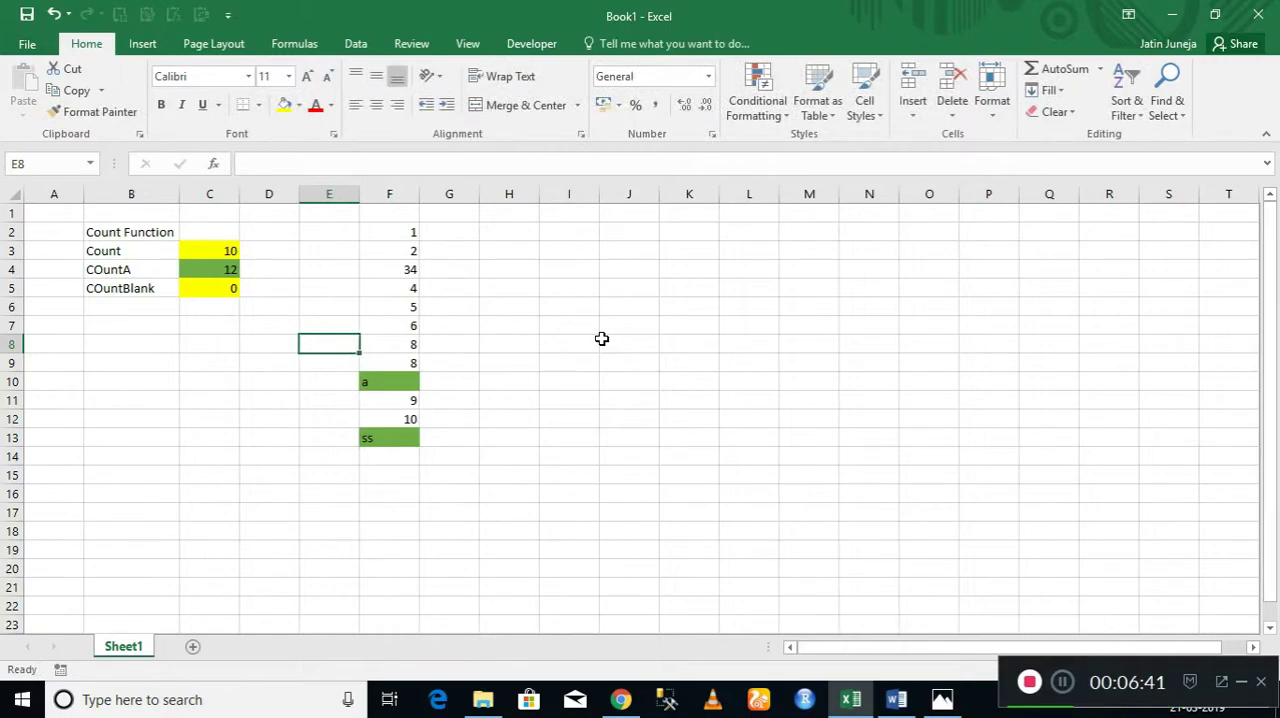
# Enter the label "Countif" in cell B6, directly below the COuntBlank label.
pyautogui.press('Left')
pyautogui.press('Left')
pyautogui.press('Left')
pyautogui.press('Up')
pyautogui.press('Up')
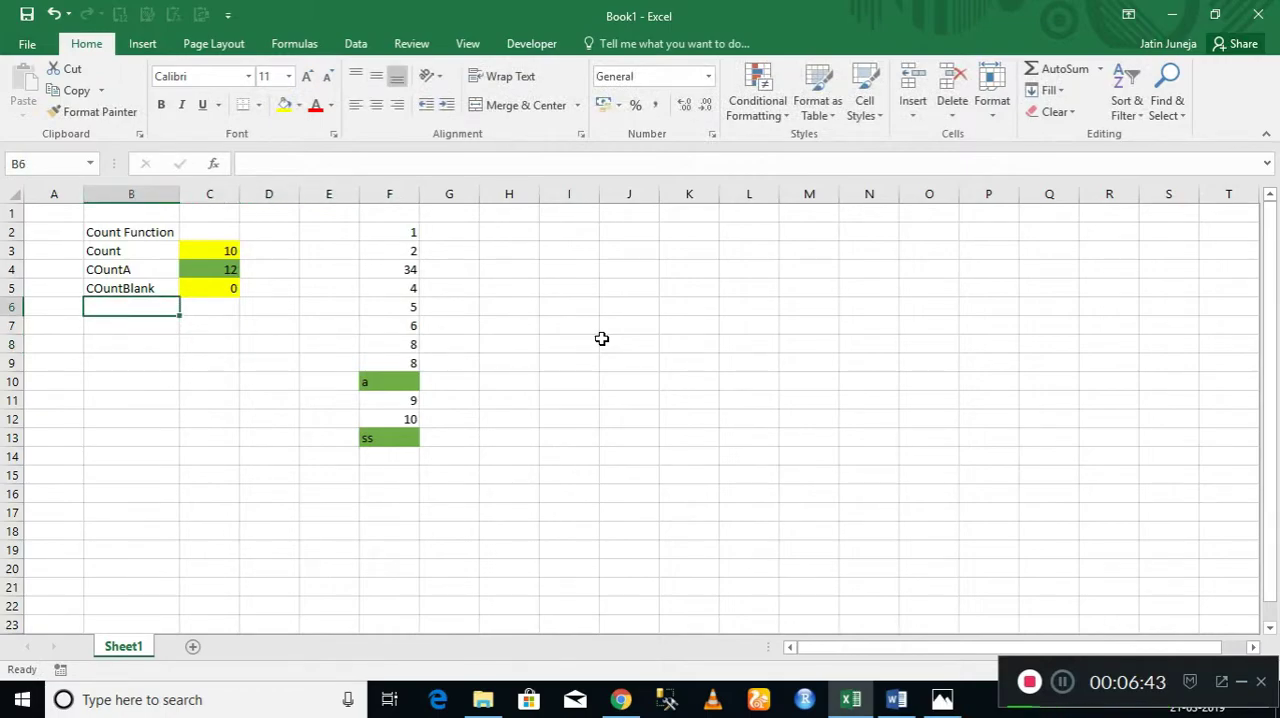
pyautogui.write('Co')
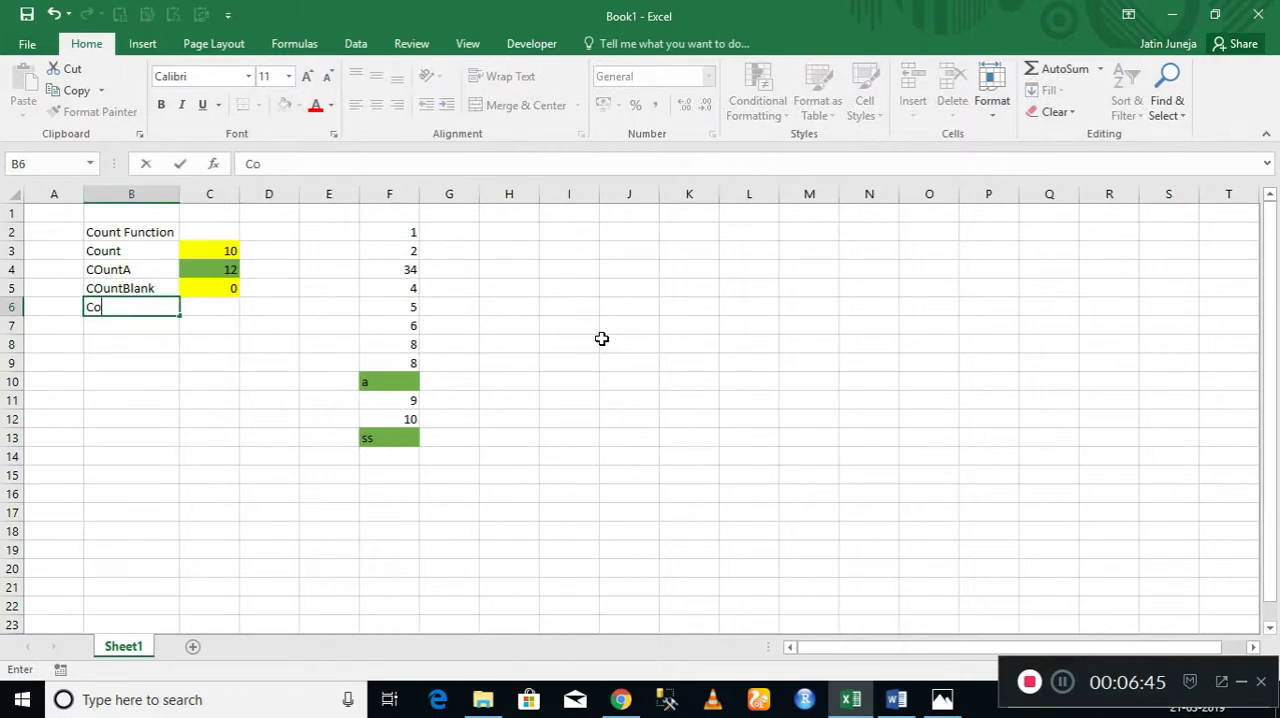
pyautogui.write('untif')
pyautogui.press('Return')
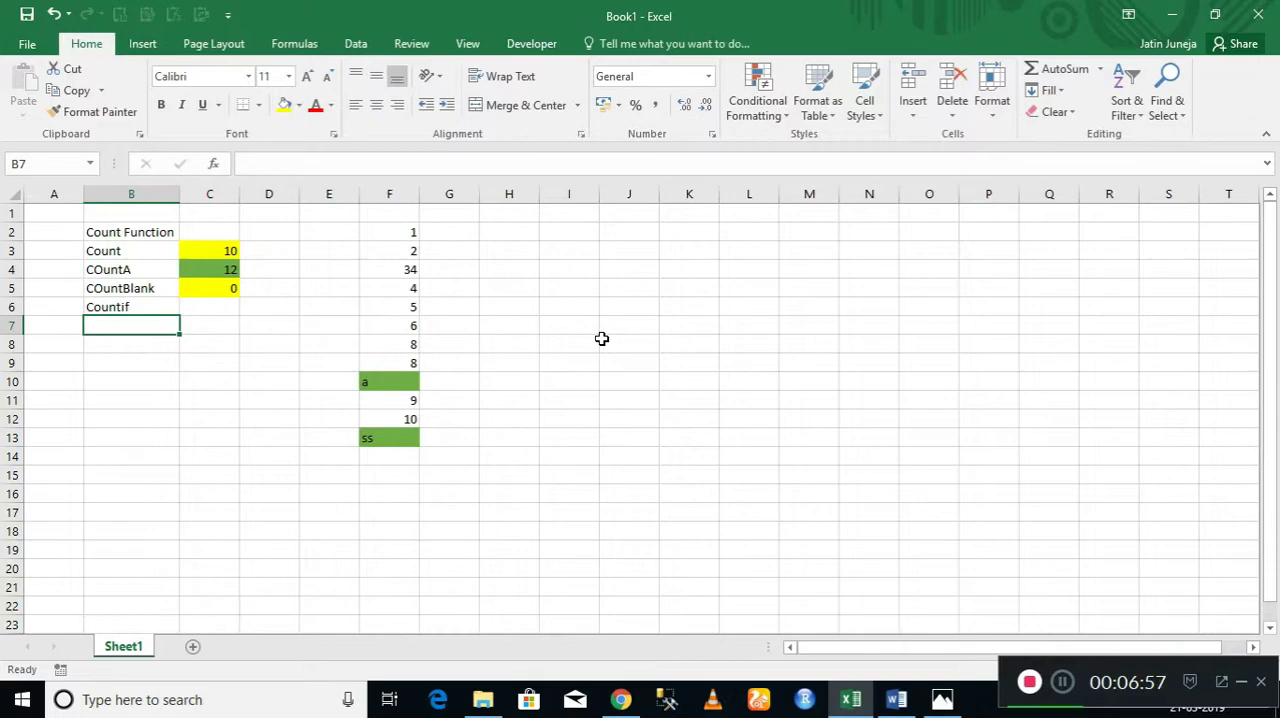
# Examine the list in F2:F13 in relation to the Countif label in B6.
pyautogui.press('Right')
pyautogui.press('Right')
pyautogui.press('Right')
pyautogui.press('Right')
pyautogui.press('Right')
pyautogui.press('Left')
pyautogui.hotkey('ctrl', 'Up')
pyautogui.press('Down')
pyautogui.press('Up')
pyautogui.hotkey('ctrl', 'shift', 'Down')
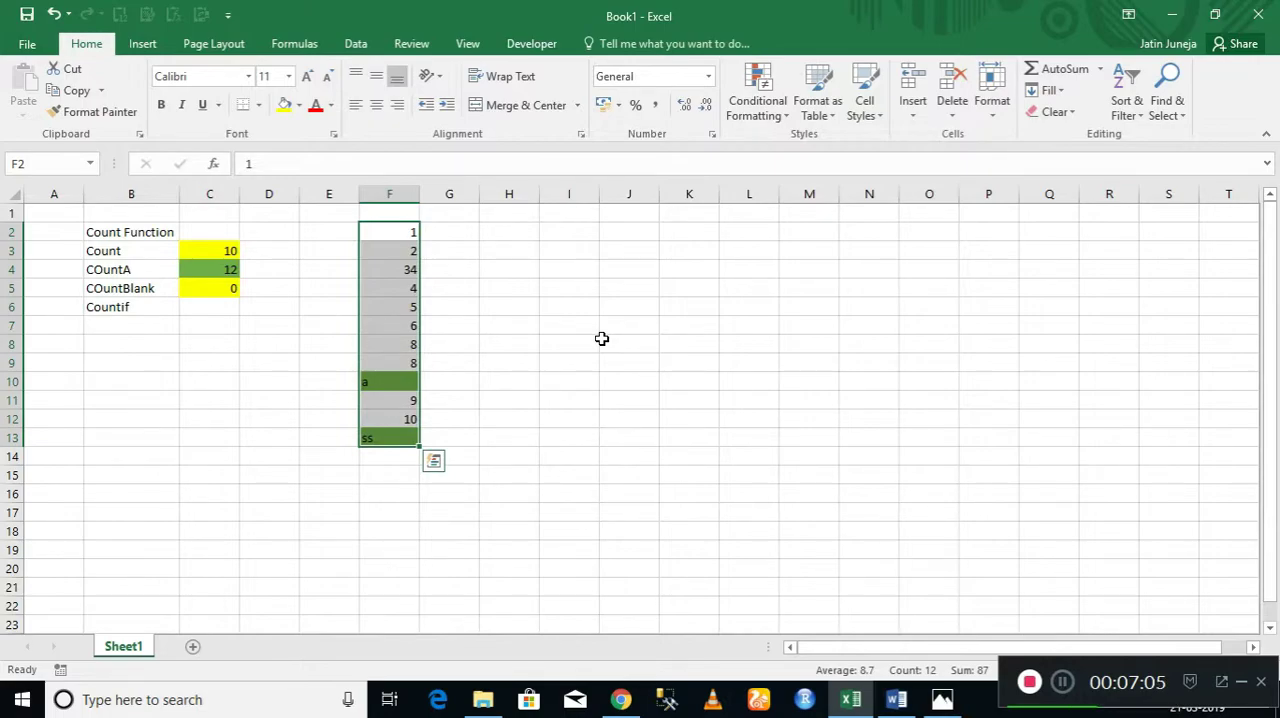
pyautogui.press('Left')
pyautogui.press('Left')
pyautogui.press('Left')
pyautogui.press('Left')
pyautogui.press('Down')
pyautogui.press('Down')
pyautogui.press('Down')
pyautogui.press('Down')
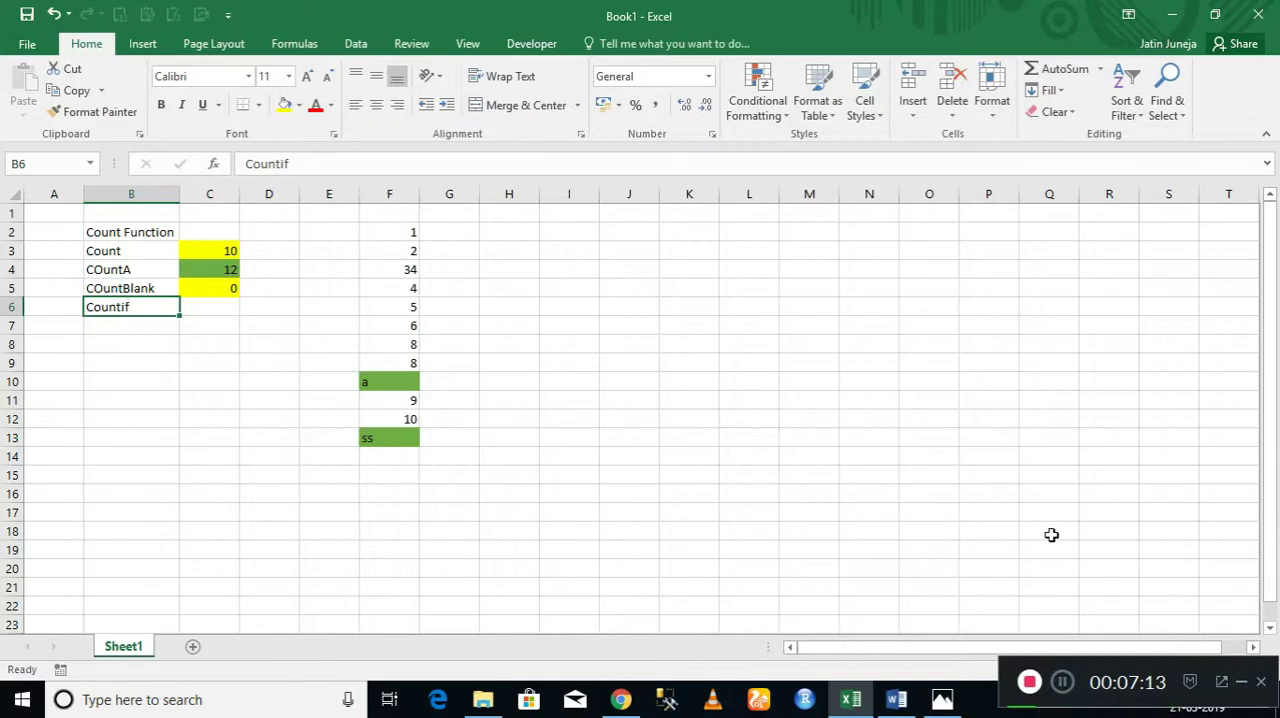
pyautogui.click(1061, 684)
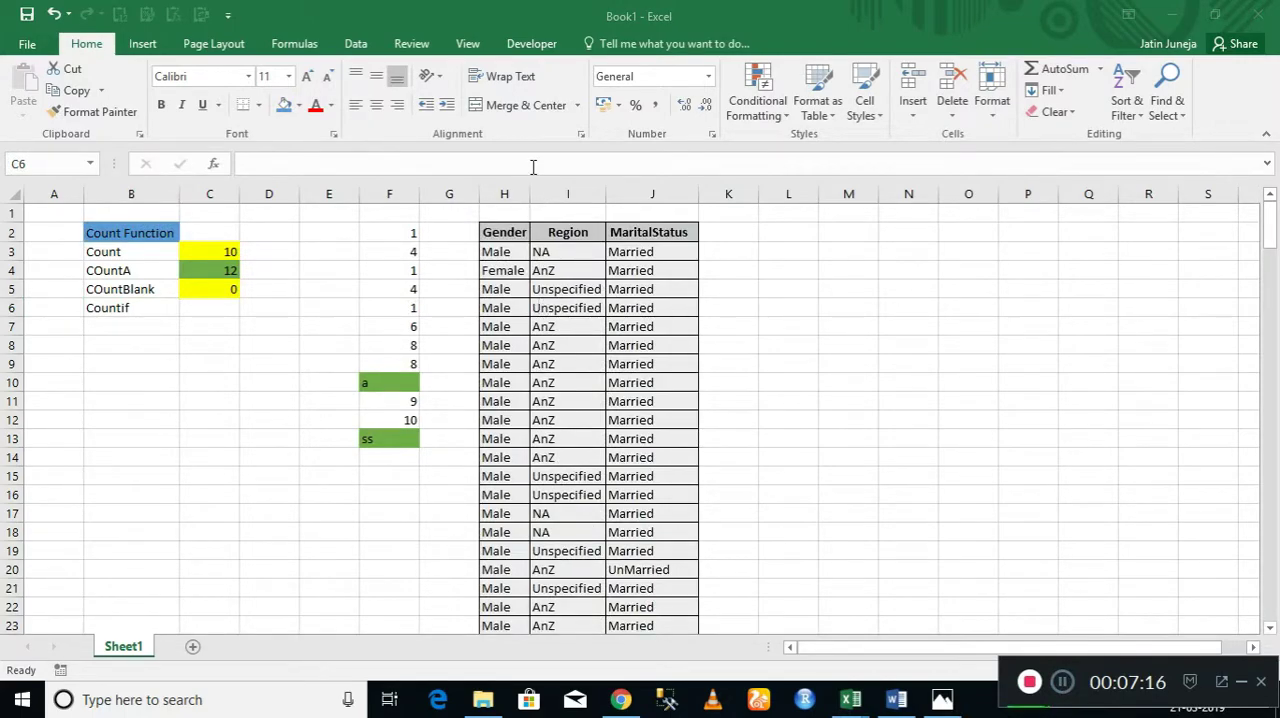
# Turn on filtering for the Gender, Region and MaritalStatus headers in H2:J2.
pyautogui.click(514, 233)
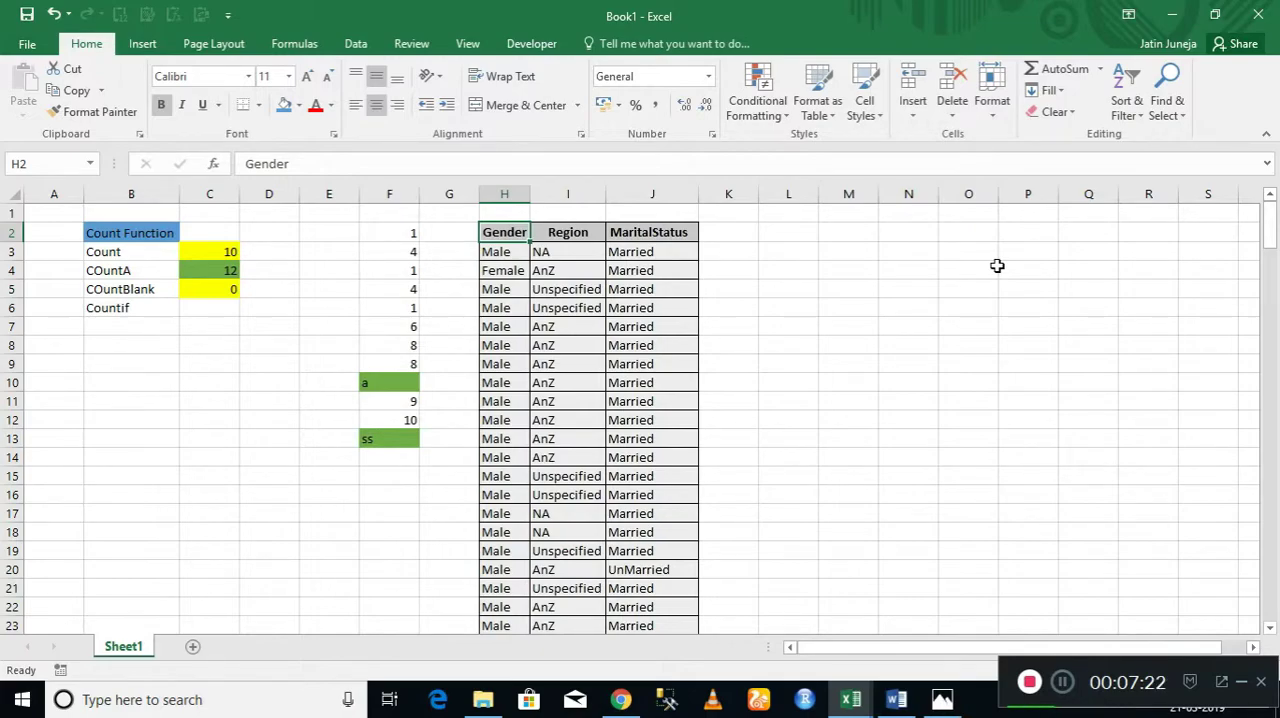
pyautogui.hotkey('shift', 'Right')
pyautogui.hotkey('shift', 'Right')
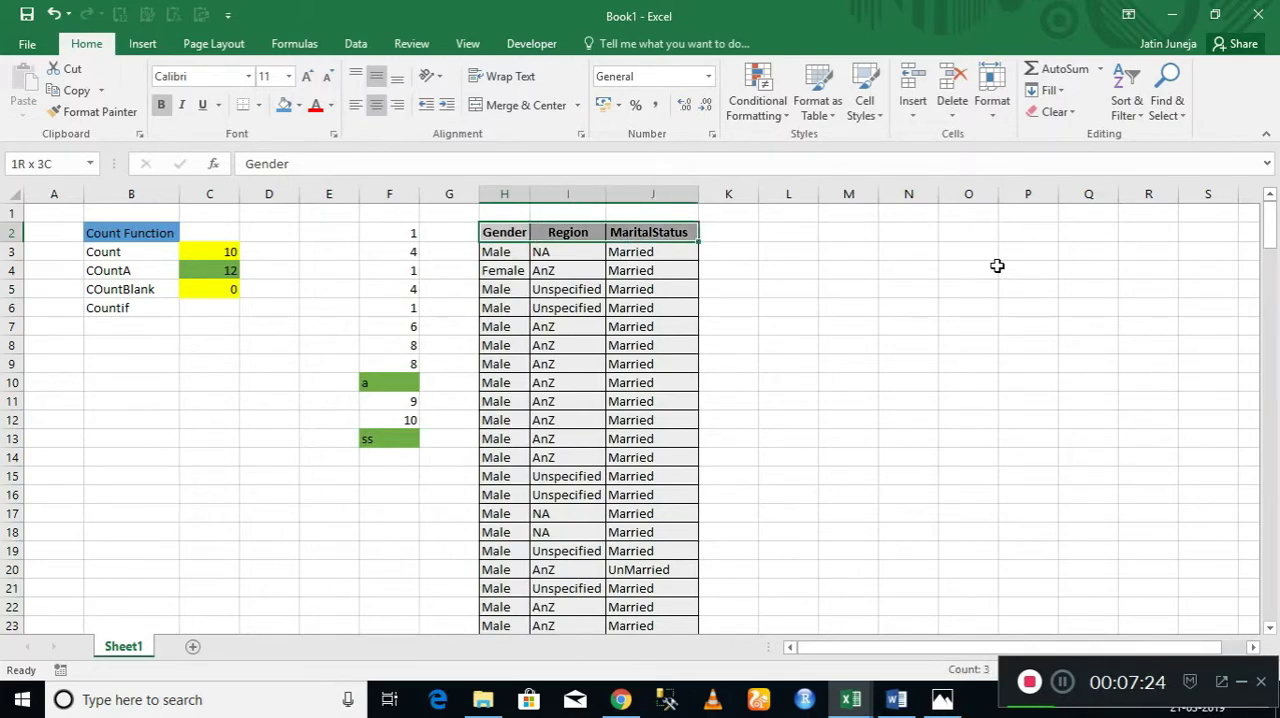
pyautogui.hotkey('ctrl', 'shift', 'l')
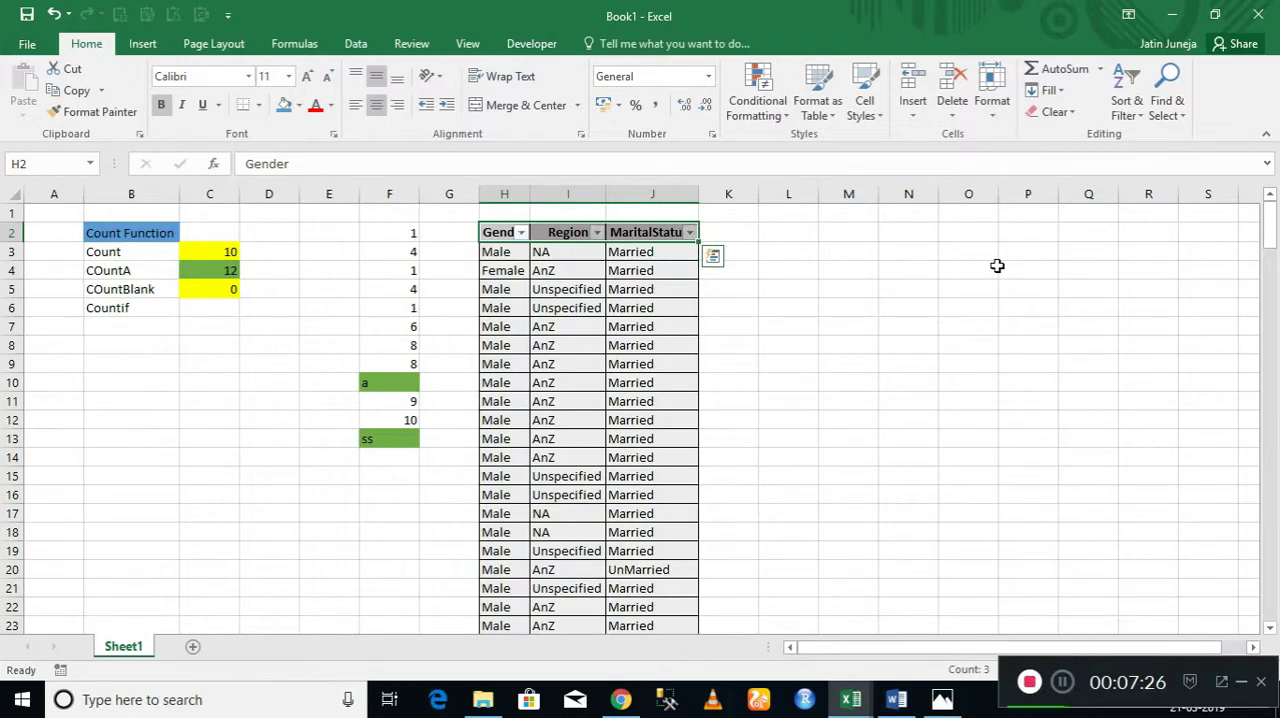
# Review the distinct values offered by the Gender, Region and Marital Status filters.
pyautogui.press('Left')
pyautogui.press('Left')
pyautogui.press('Right')
pyautogui.press('Right')
pyautogui.hotkey('alt', 'Down')
pyautogui.hotkey('alt', 'Down')
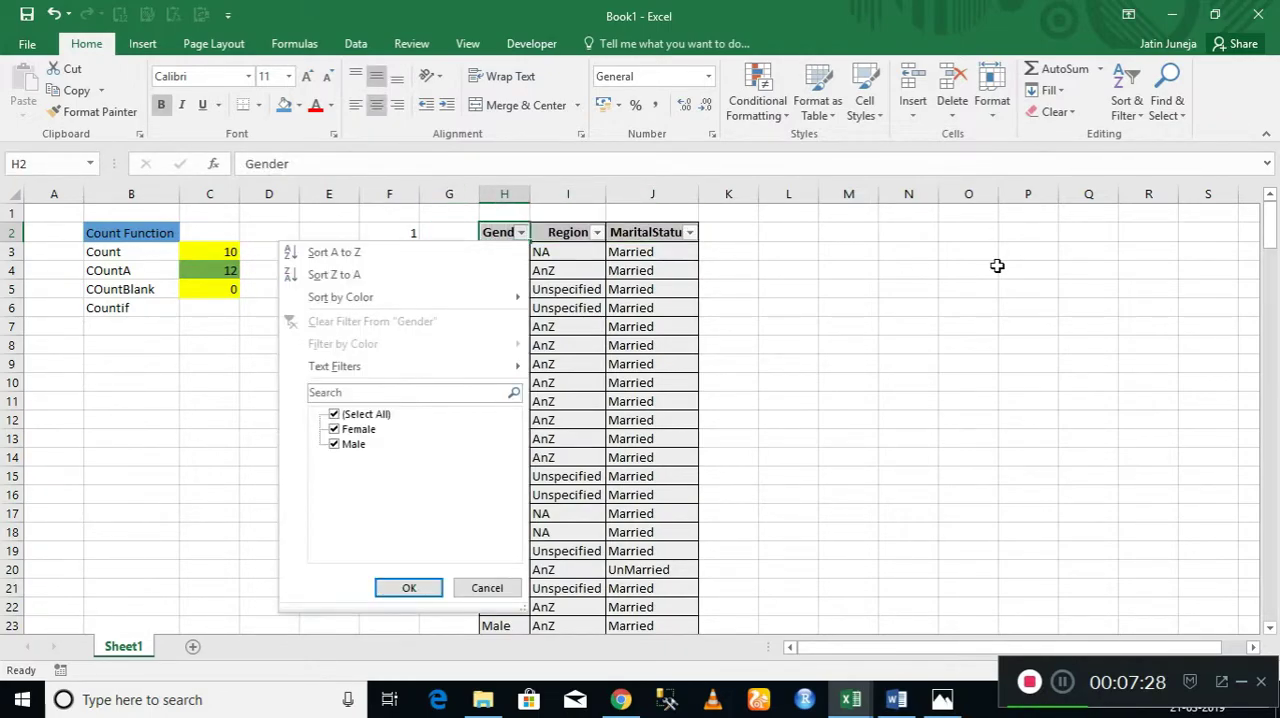
pyautogui.press('Escape')
pyautogui.press('Right')
pyautogui.hotkey('alt', 'Down')
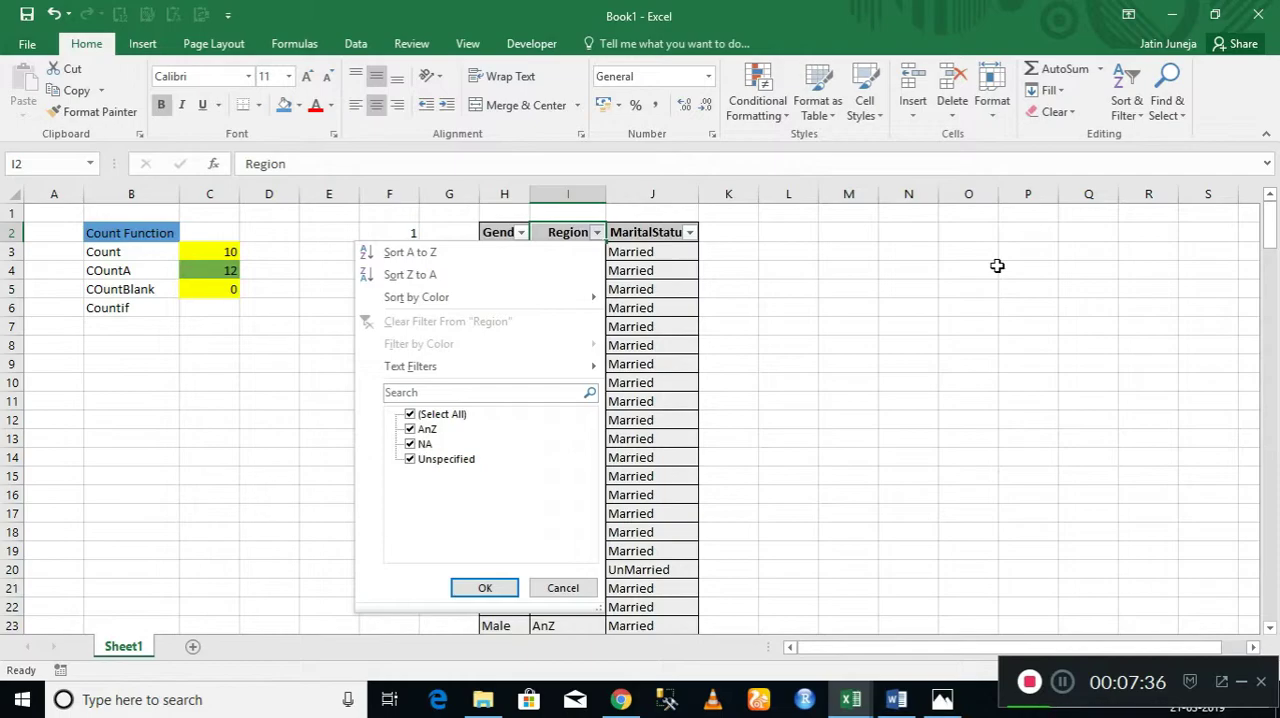
pyautogui.press('Escape')
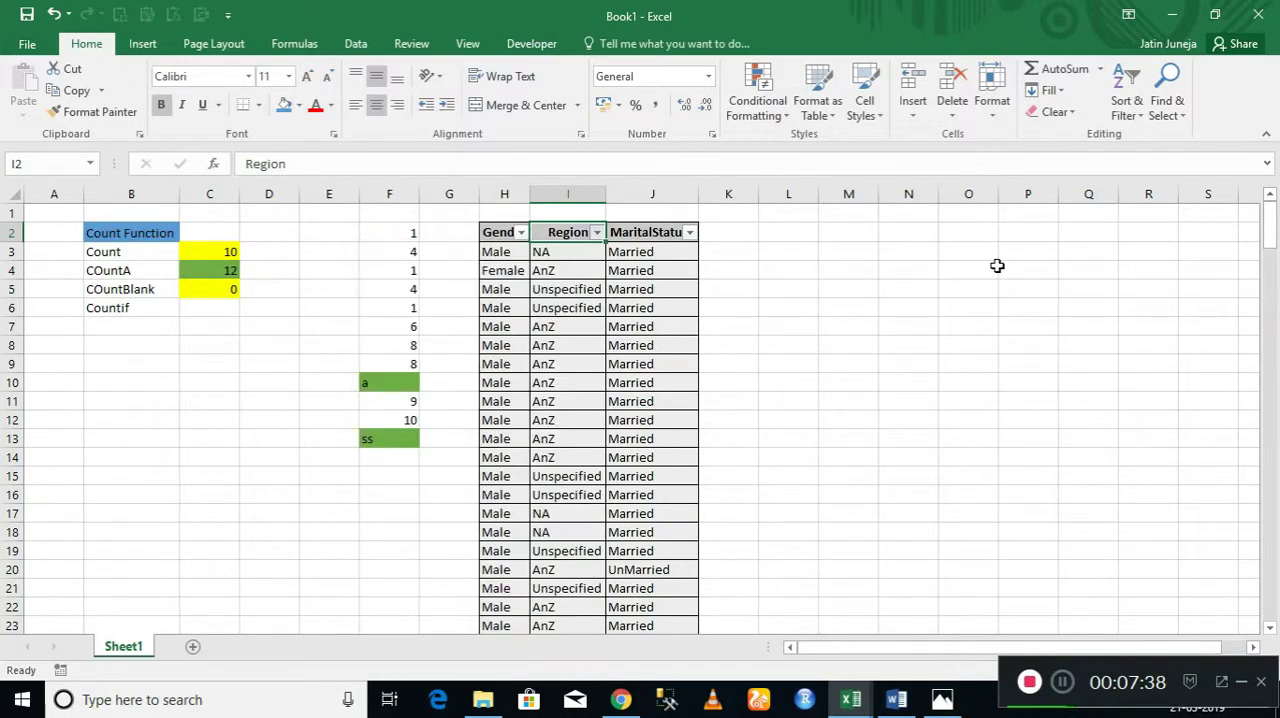
pyautogui.press('Right')
pyautogui.hotkey('alt', 'Down')
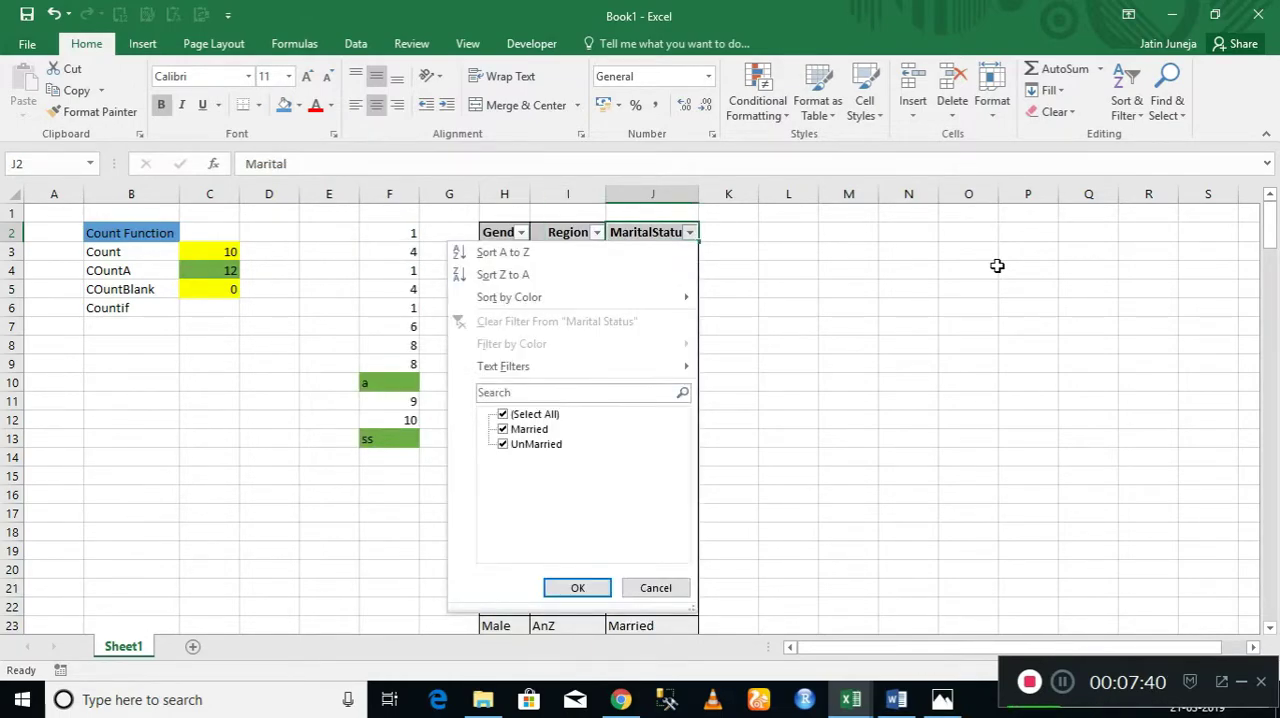
pyautogui.press('Escape')
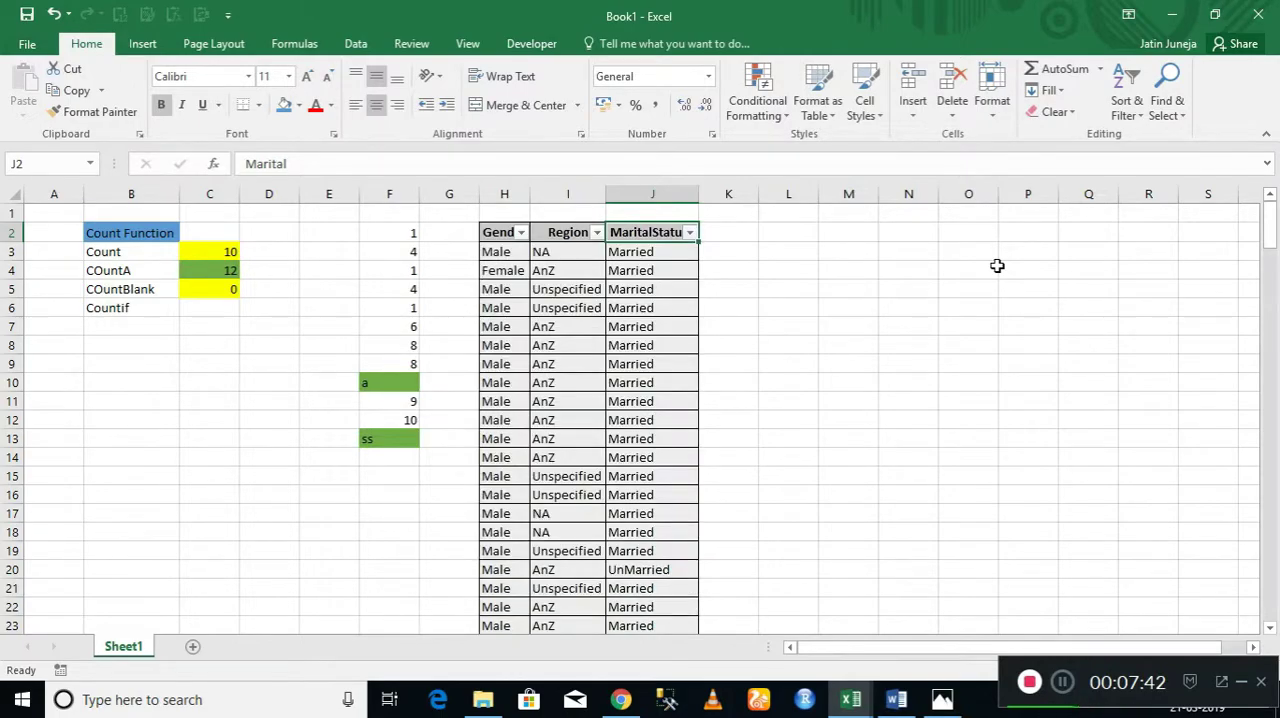
# Remove the filters from the H2:J2 headers and return to the Gender header.
pyautogui.hotkey('ctrl', 'shift', 'l')
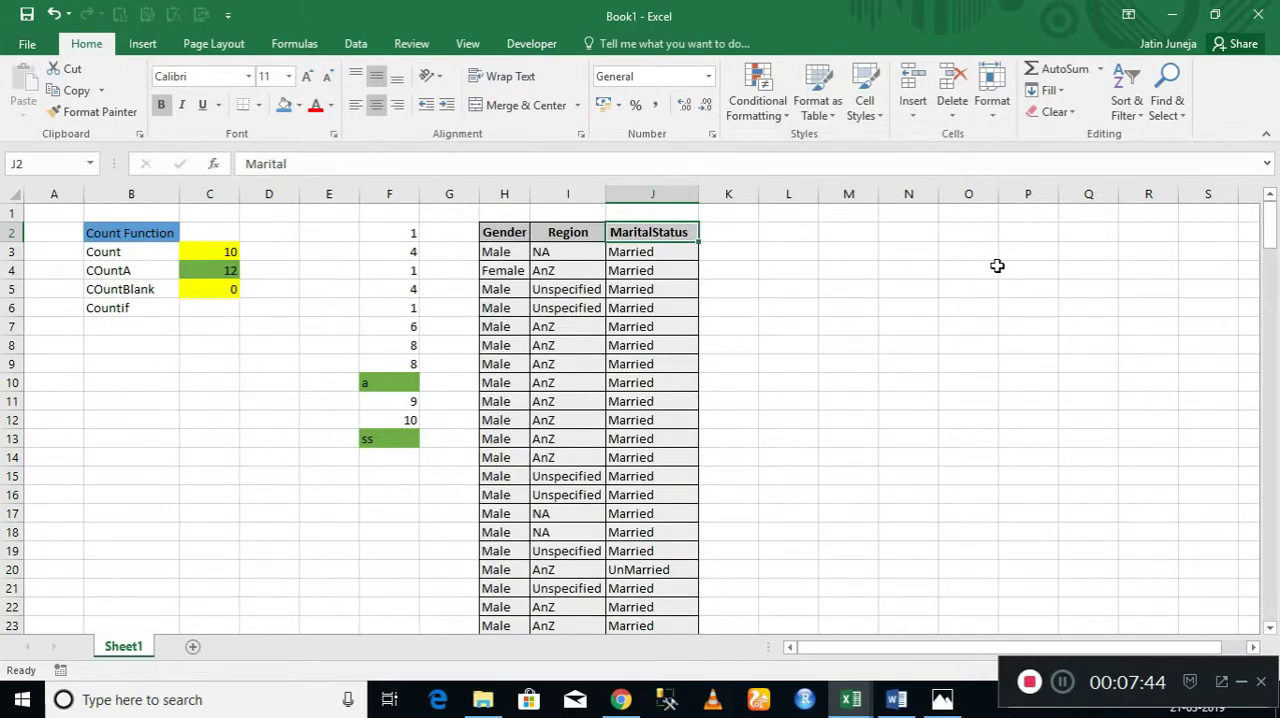
pyautogui.press('Left')
pyautogui.press('Left')
pyautogui.press('Left')
pyautogui.press('Left')
pyautogui.press('Right')
pyautogui.press('Right')
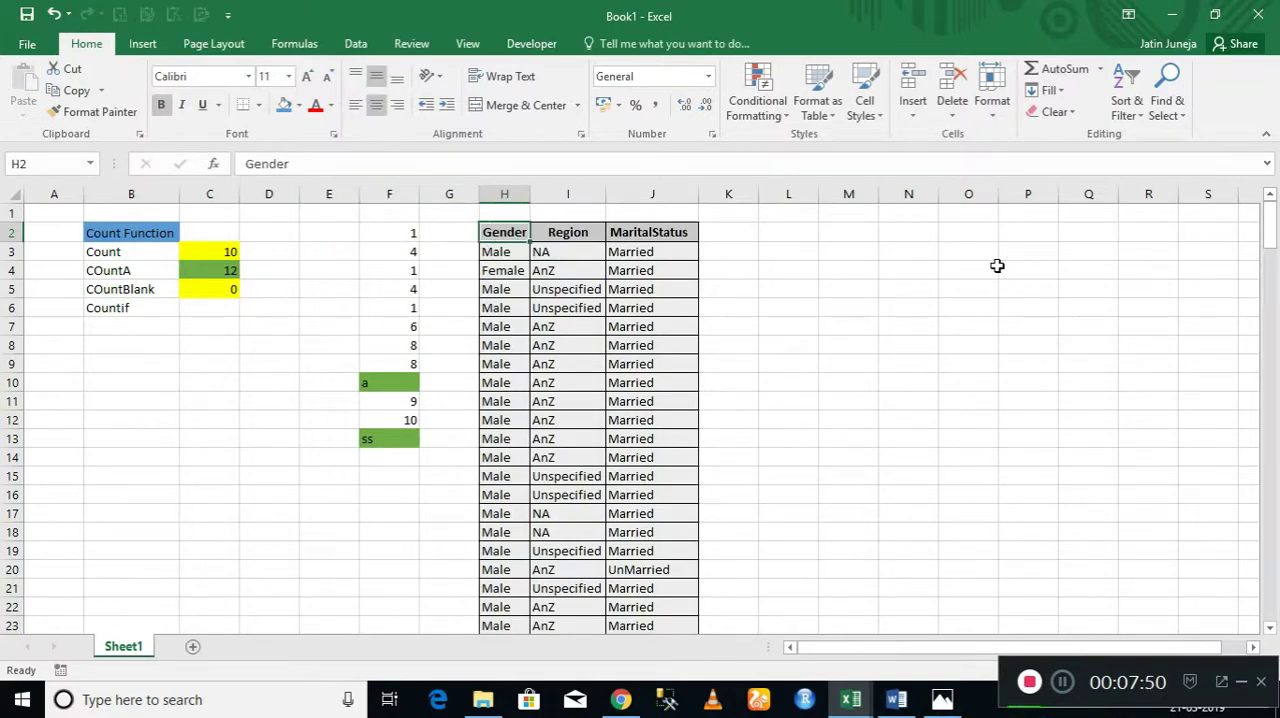
pyautogui.press('Down')
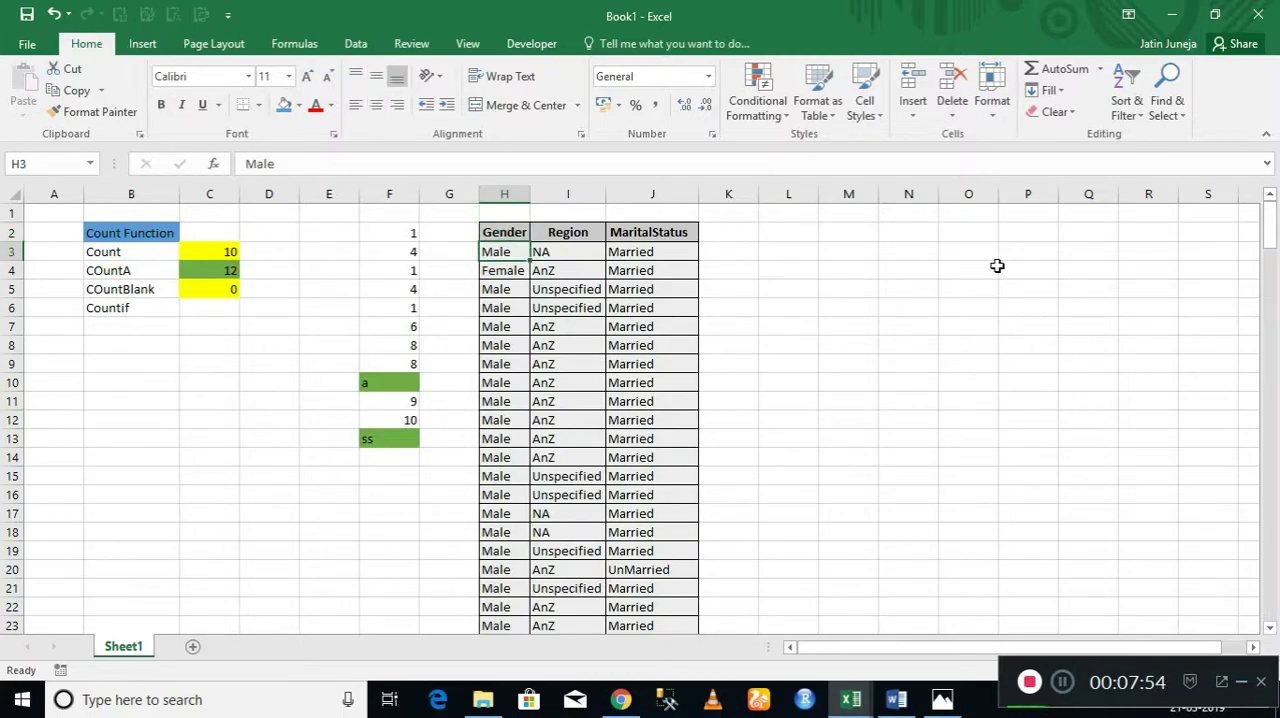
pyautogui.press('Up')
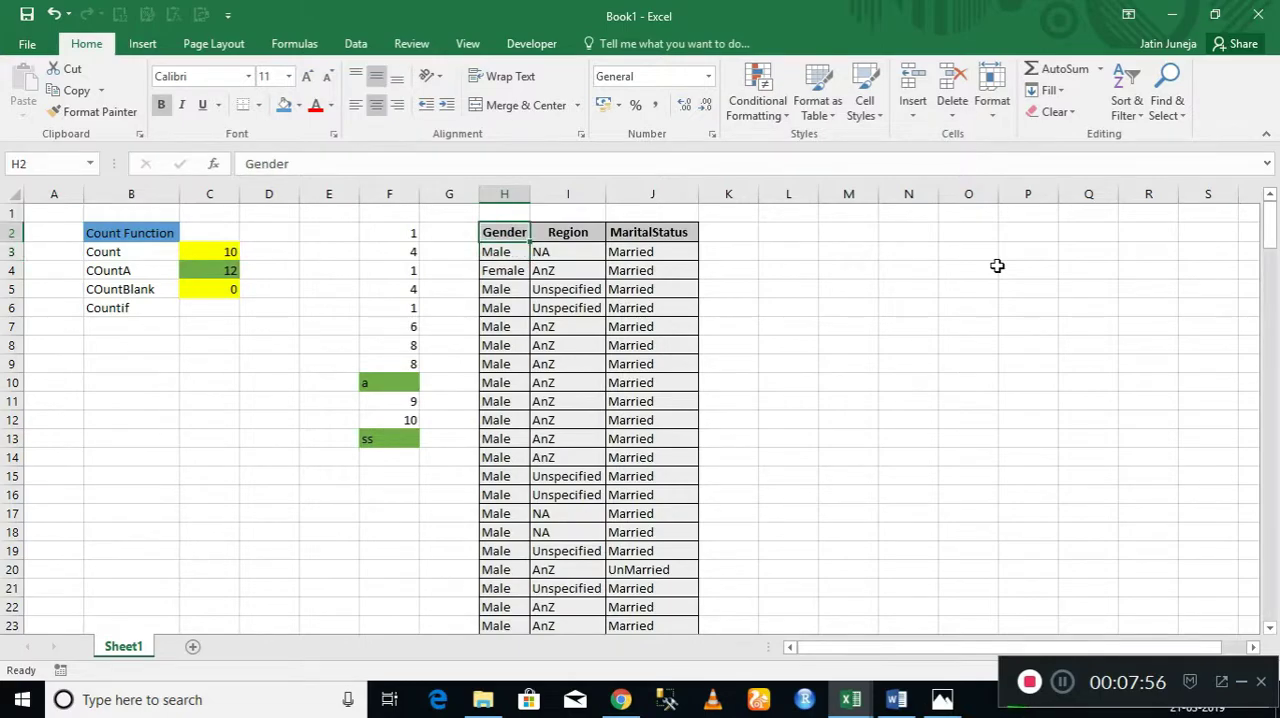
# Turn filtering back on for H2:J2 and filter the Gender column to Male only.
pyautogui.hotkey('shift', 'Right')
pyautogui.hotkey('shift', 'Right')
pyautogui.hotkey('ctrl', 'shift', 'l')
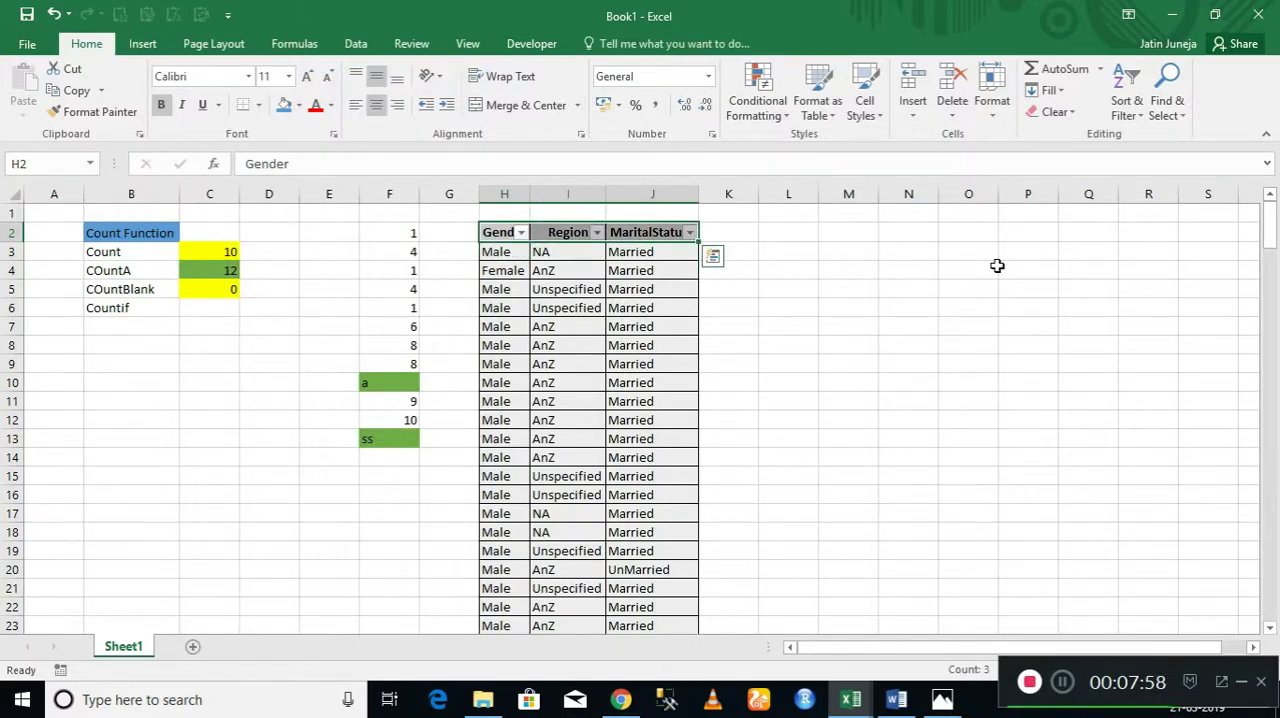
pyautogui.hotkey('shift', 'Left')
pyautogui.hotkey('shift', 'Left')
pyautogui.hotkey('alt', 'Down')
pyautogui.press('Up')
pyautogui.press('Tab')
pyautogui.press('Return')
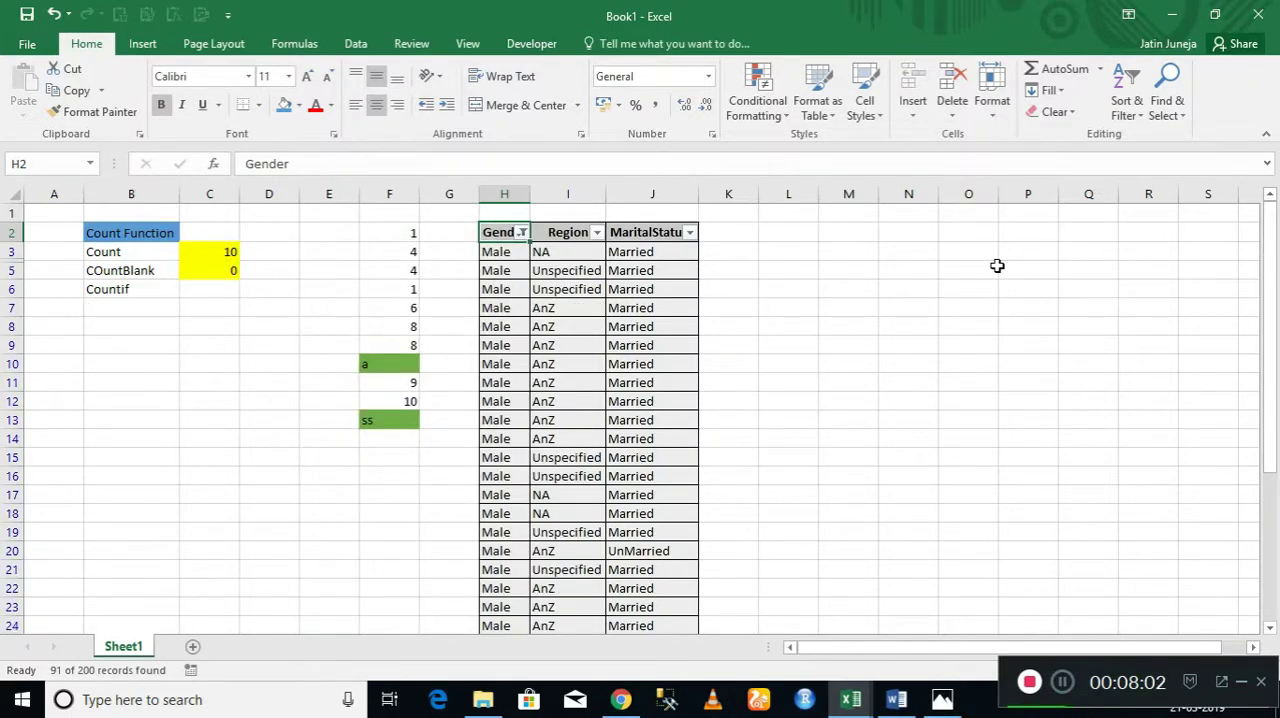
# Filter the Region column to show only the NA entries.
pyautogui.press('Right')
pyautogui.hotkey('alt', 'Down')
pyautogui.press('Up')
pyautogui.press('Up')
pyautogui.press('Up')
pyautogui.press('Up')
pyautogui.press('space')
pyautogui.press('Down')
pyautogui.press('Down')
pyautogui.press('space')
pyautogui.press('Return')
# Select the filtered Region entries to check their count, and remove all filters from the table.
pyautogui.press('Down')
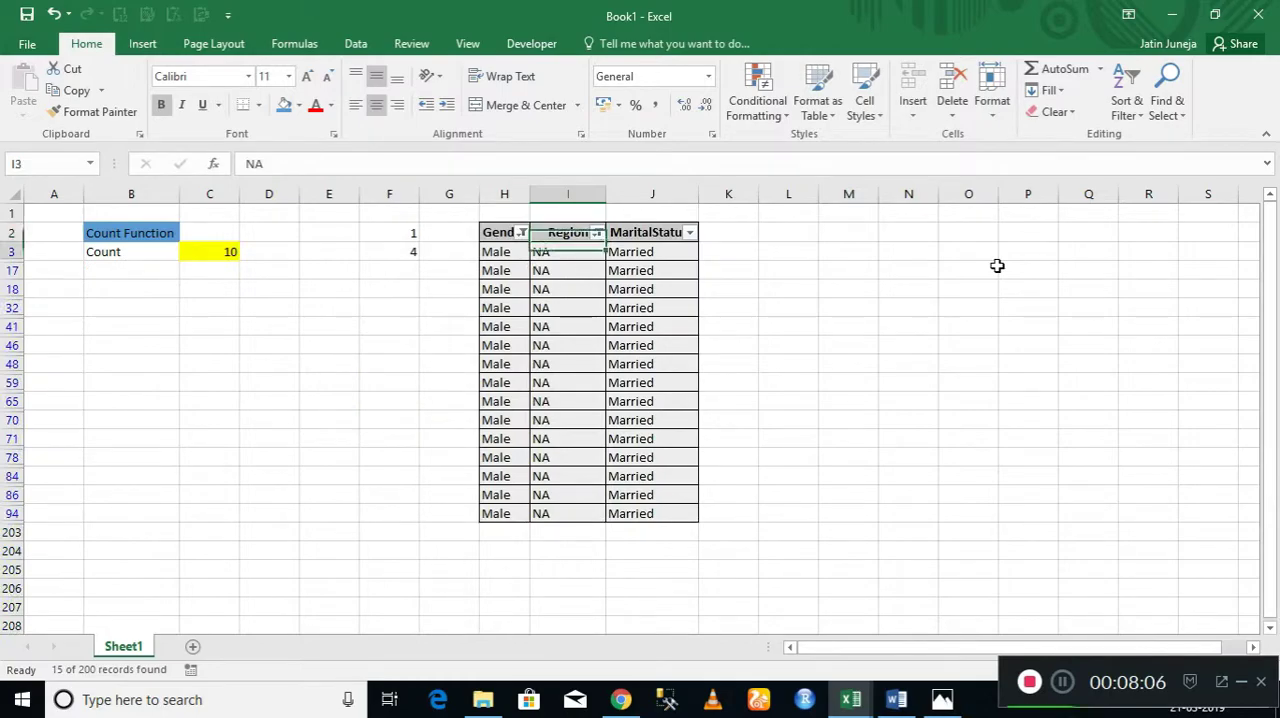
pyautogui.hotkey('ctrl', 'shift', 'Down')
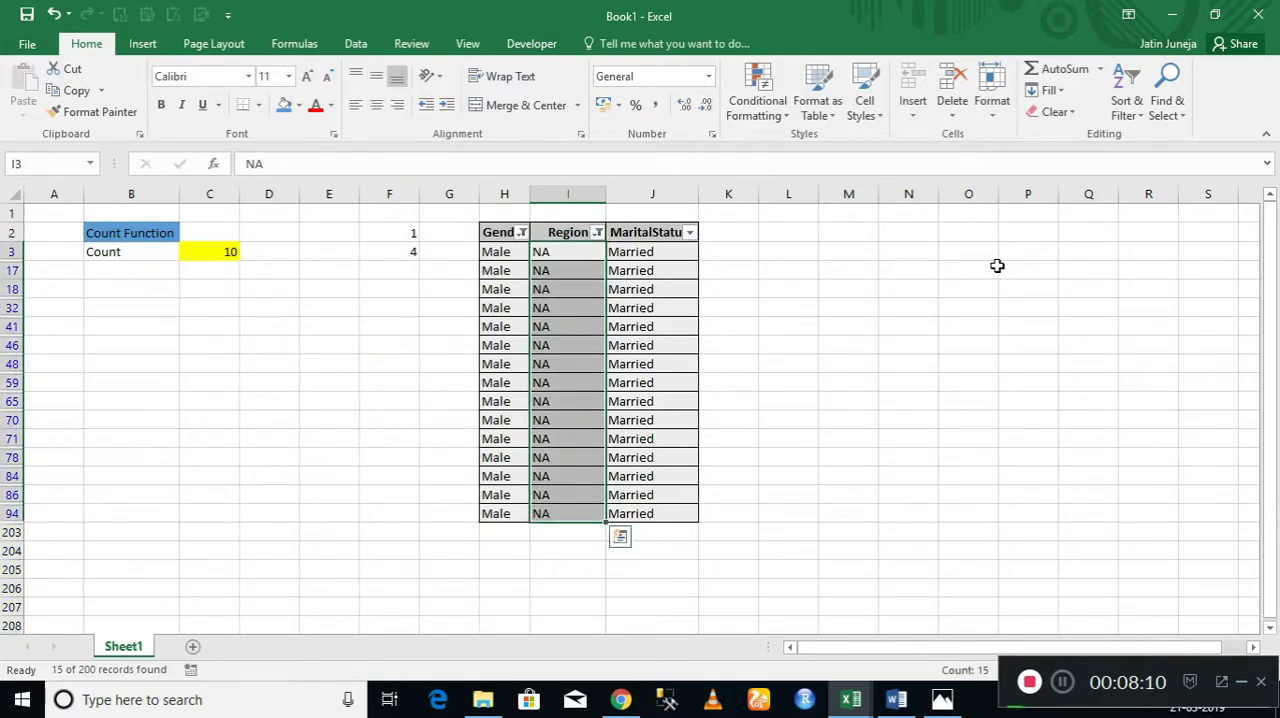
pyautogui.press('Up')
pyautogui.hotkey('ctrl', 'shift', 'l')
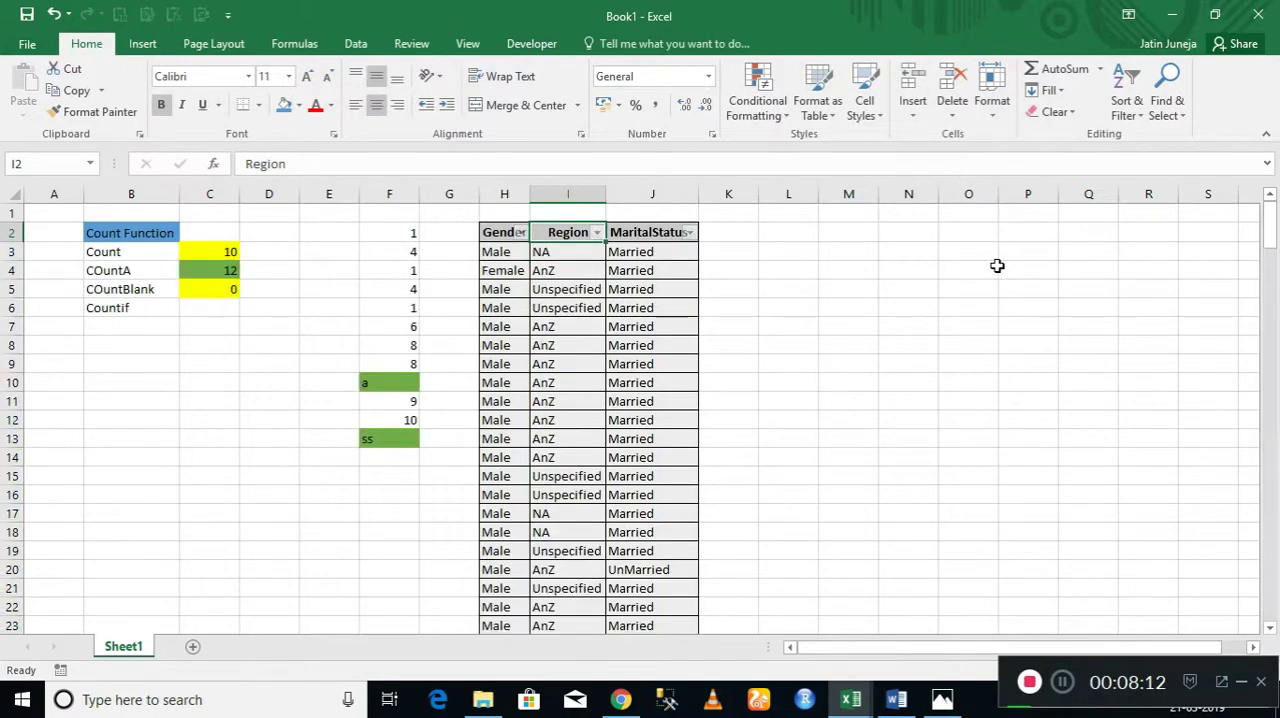
pyautogui.press('Left')
pyautogui.press('Left')
pyautogui.press('Left')
pyautogui.press('Left')
pyautogui.press('Left')
pyautogui.press('Down')
pyautogui.press('Down')
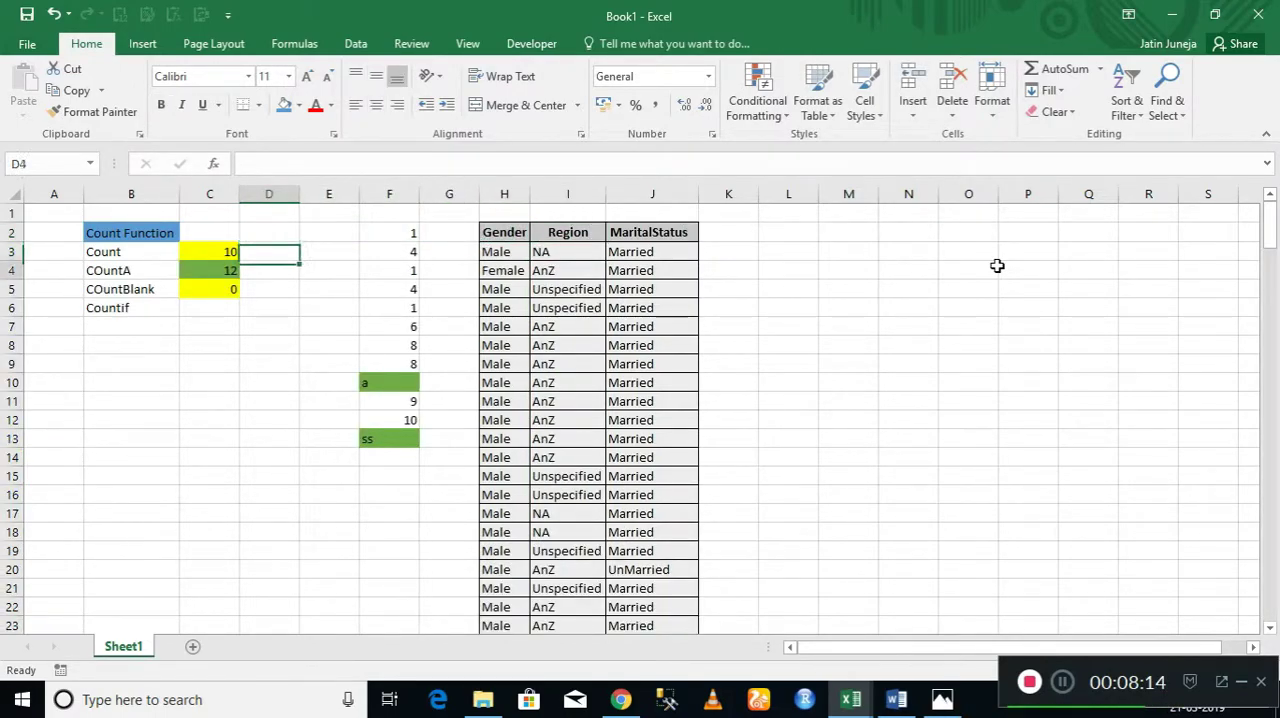
pyautogui.press('Down')
pyautogui.press('Down')
pyautogui.press('Left')
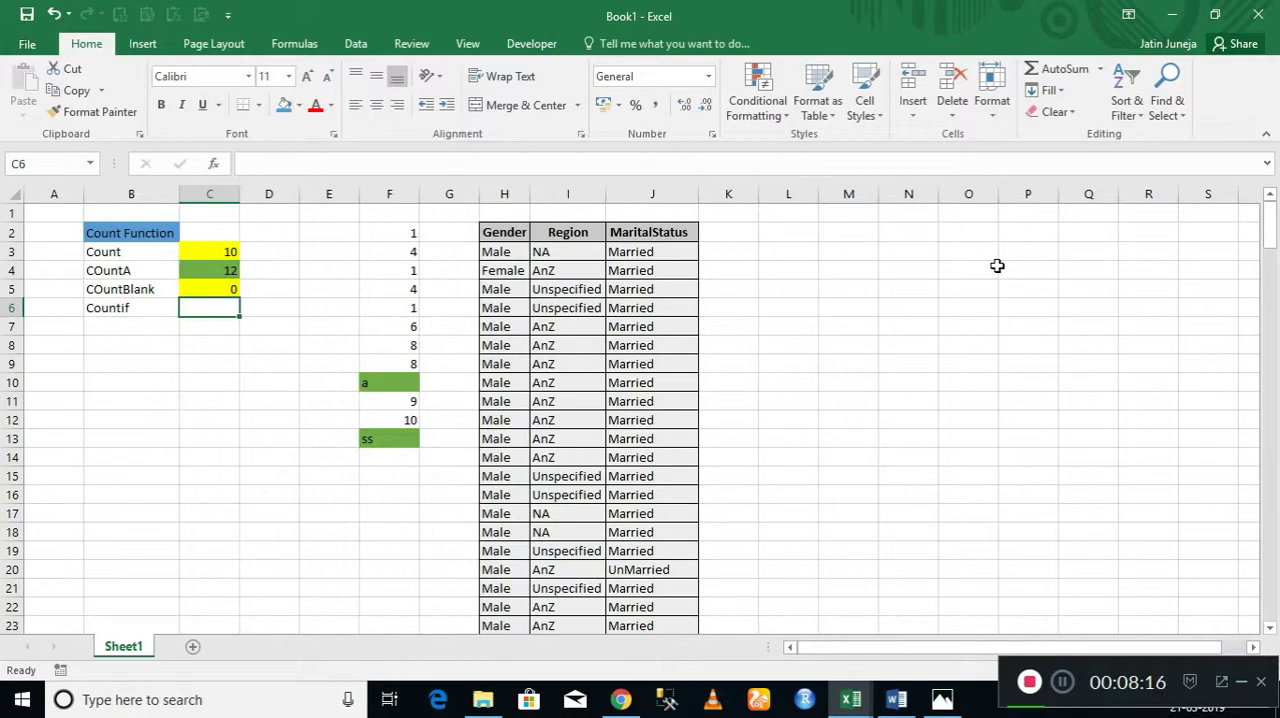
pyautogui.write('=count')
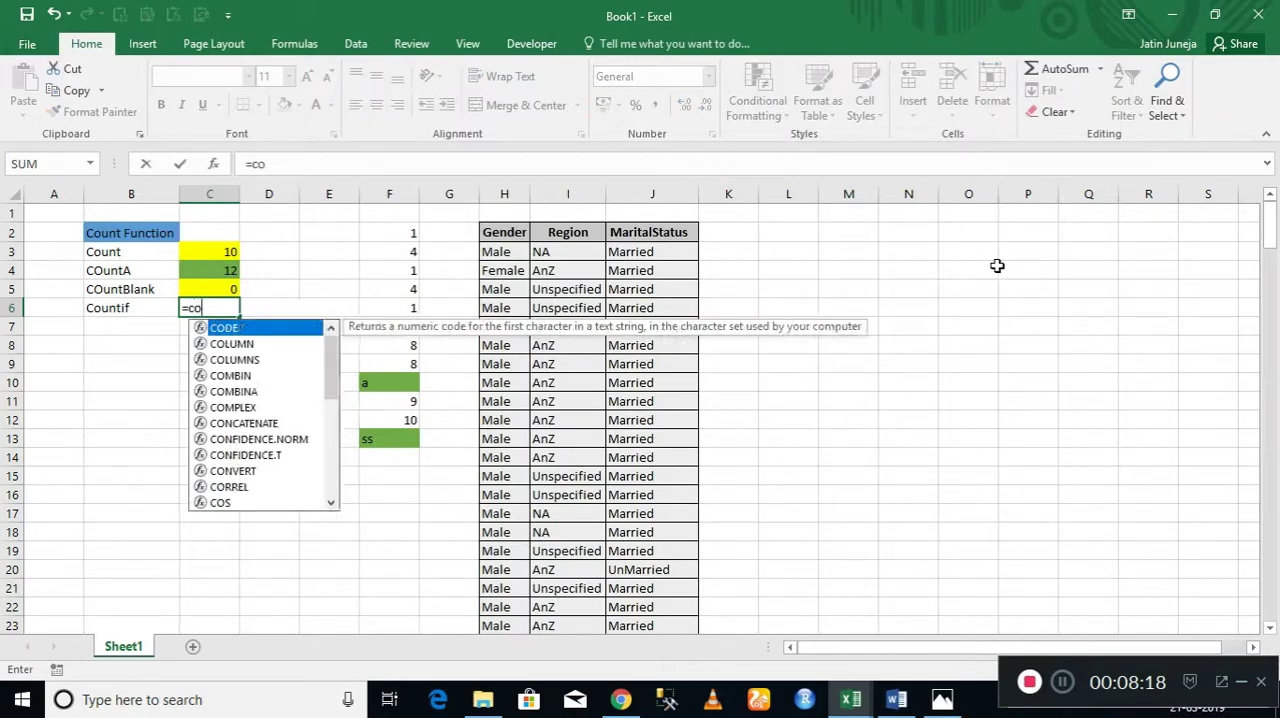
pyautogui.press('Down')
pyautogui.press('Down')
pyautogui.press('Down')
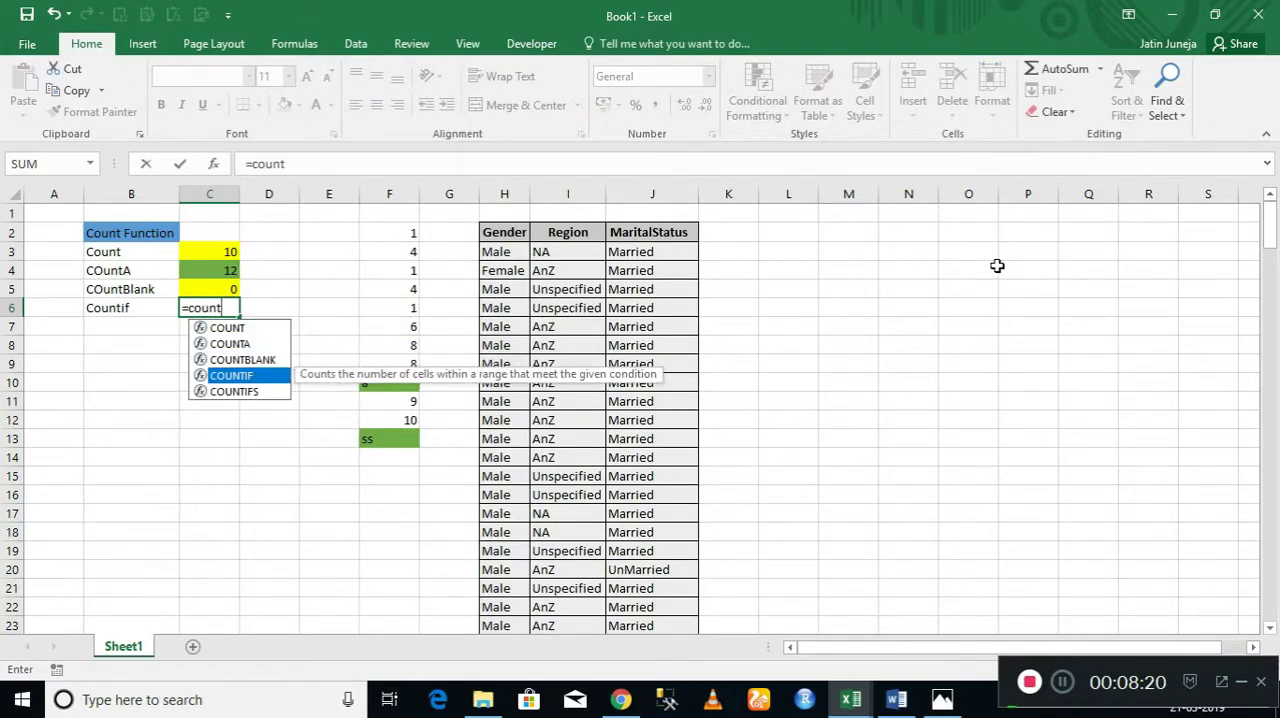
pyautogui.press('Tab')
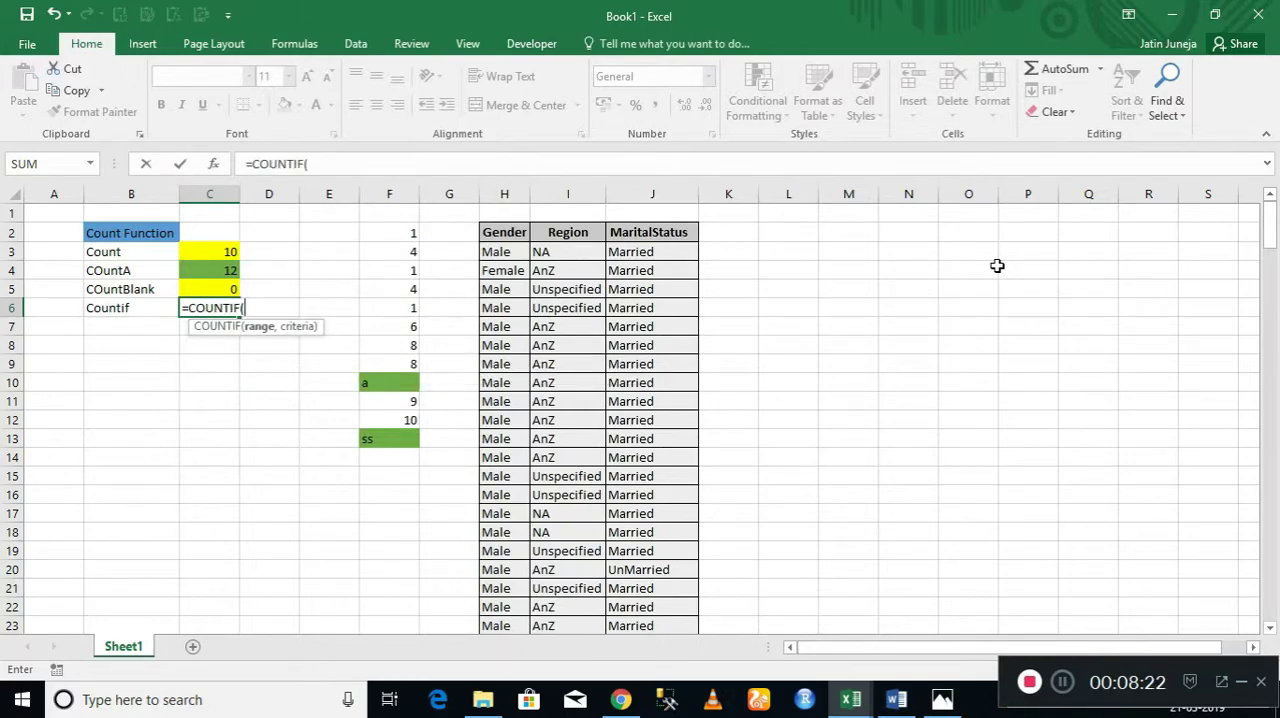
pyautogui.press('Right')
pyautogui.press('Right')
pyautogui.press('Right')
pyautogui.press('Right')
pyautogui.press('Right')
pyautogui.press('Right')
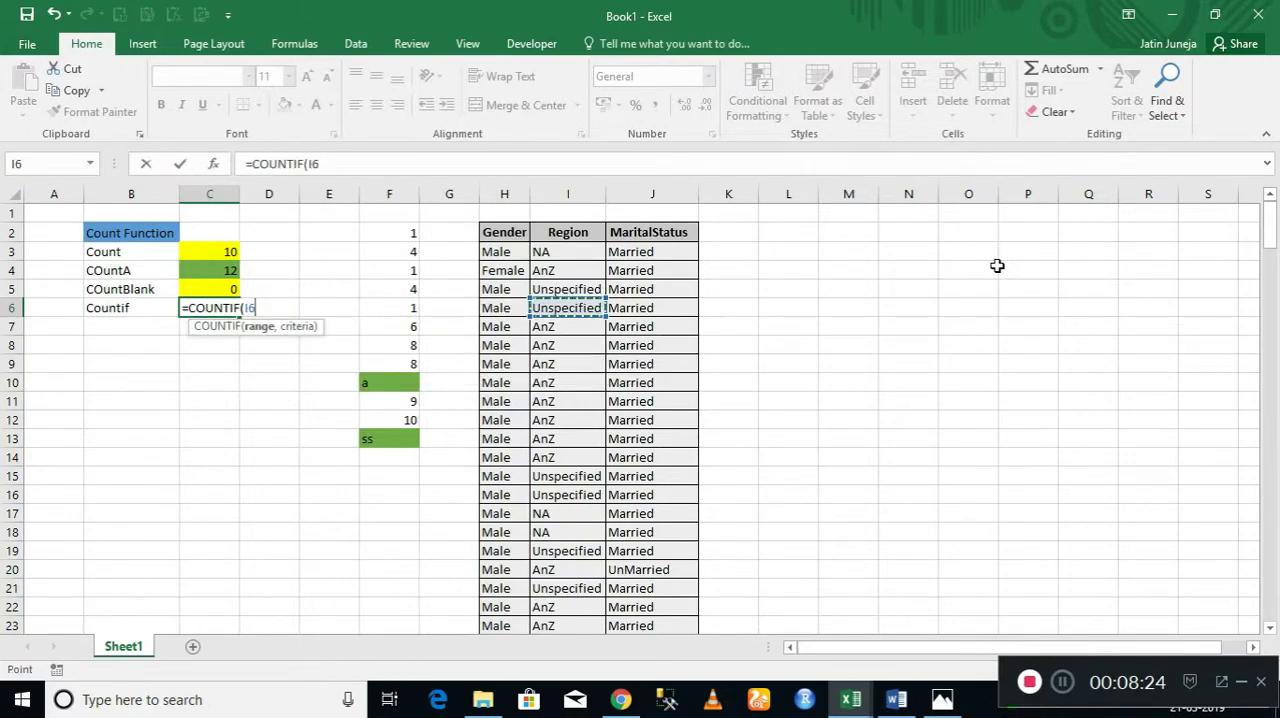
pyautogui.press('Up')
pyautogui.press('Up')
pyautogui.press('Up')
pyautogui.press('Up')
pyautogui.press('Left')
pyautogui.hotkey('shift', 'Right')
pyautogui.hotkey('shift', 'Right')
pyautogui.hotkey('ctrl', 'shift', 'Down')
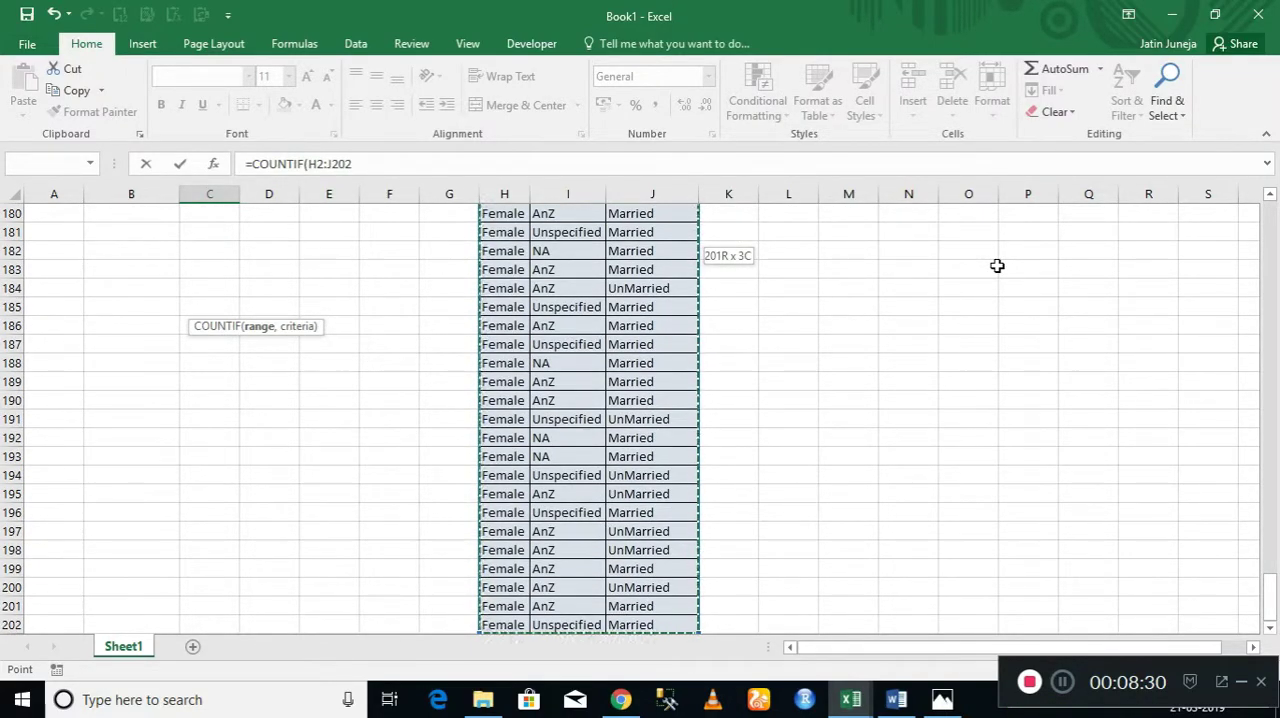
pyautogui.write(',')
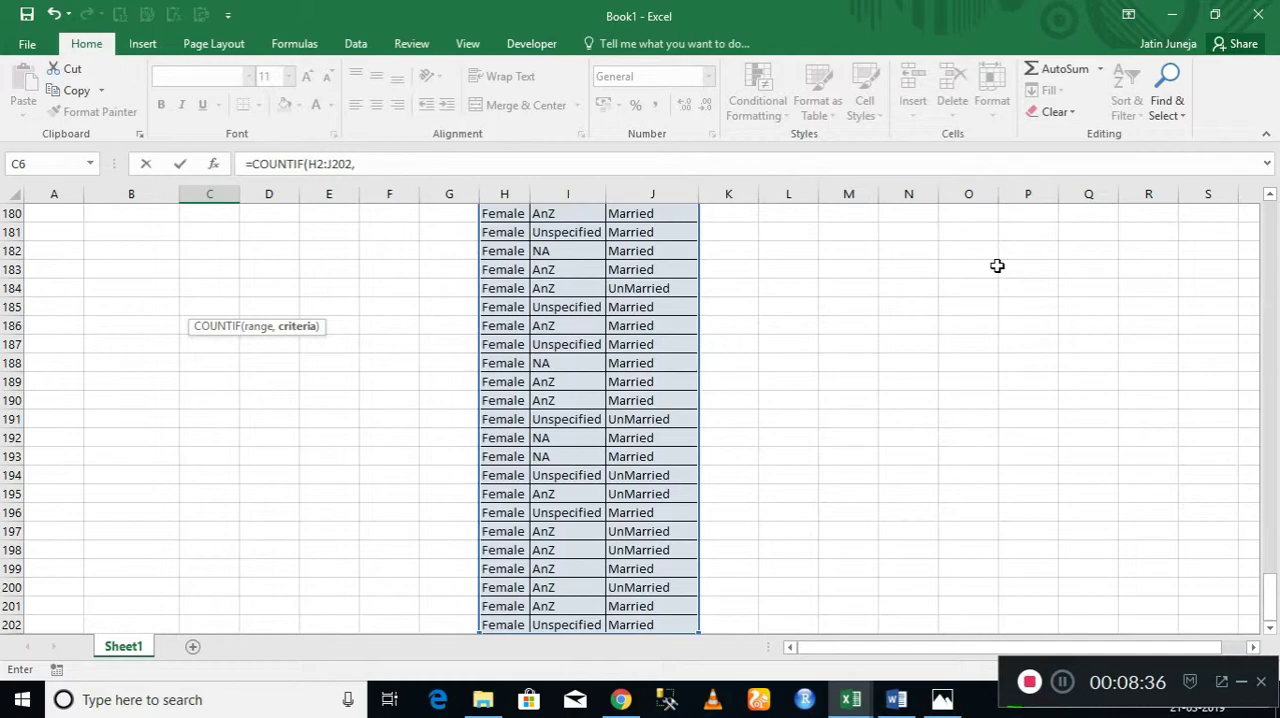
pyautogui.press('Up')
pyautogui.press('Up')
pyautogui.press('Up')
pyautogui.press('Up')
pyautogui.press('Up')
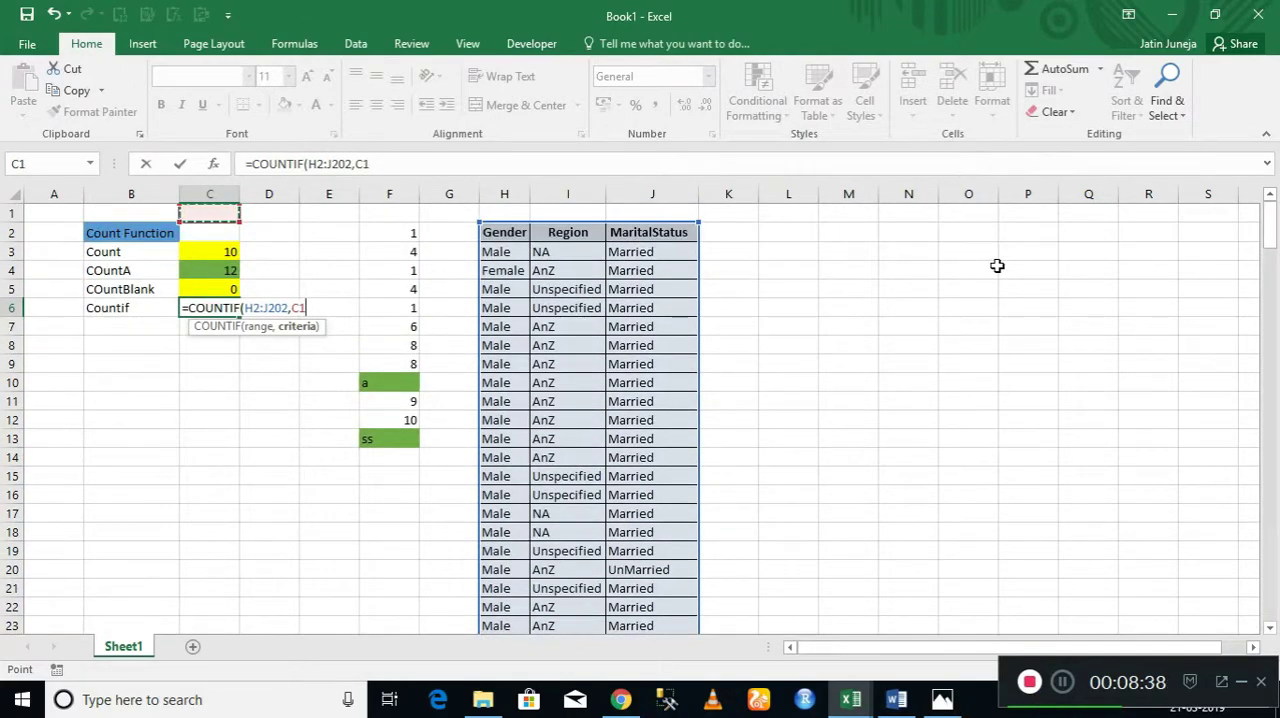
pyautogui.press('Escape')
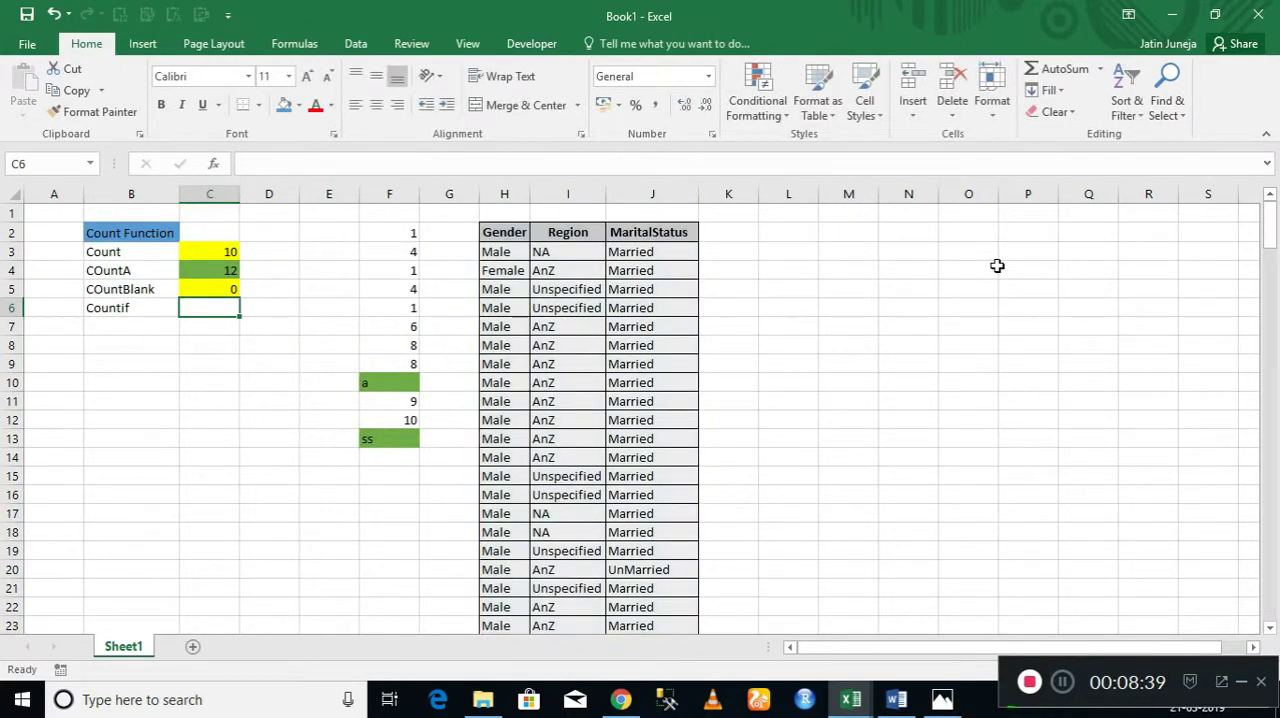
# Examine the Gender header and its first entry as source data for the Countif result cell C6.
pyautogui.click(1065, 687)
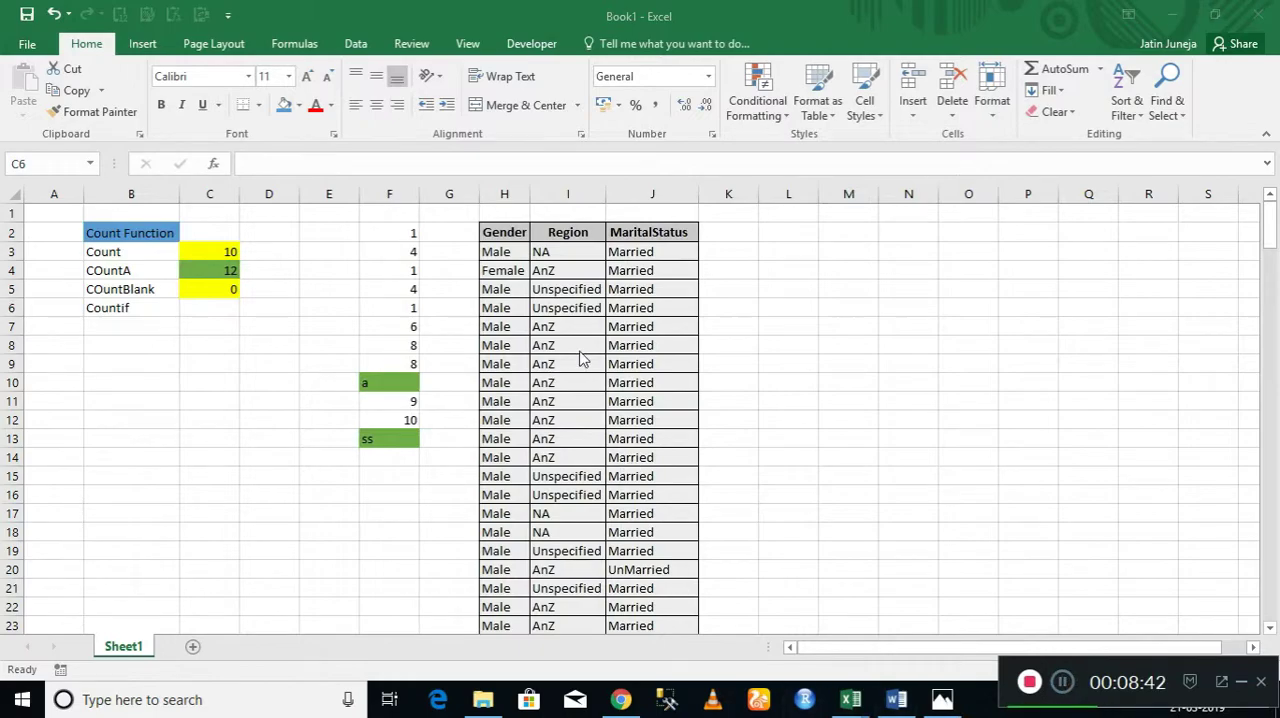
pyautogui.click(504, 238)
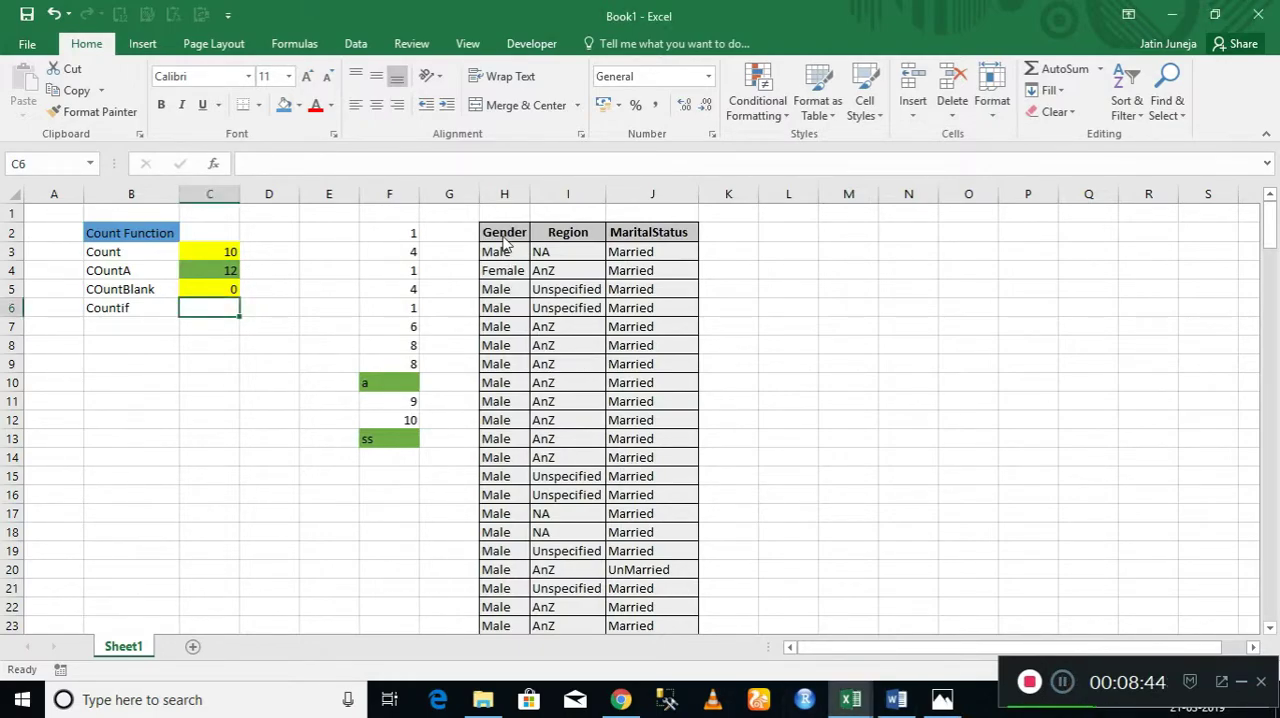
pyautogui.click(504, 238)
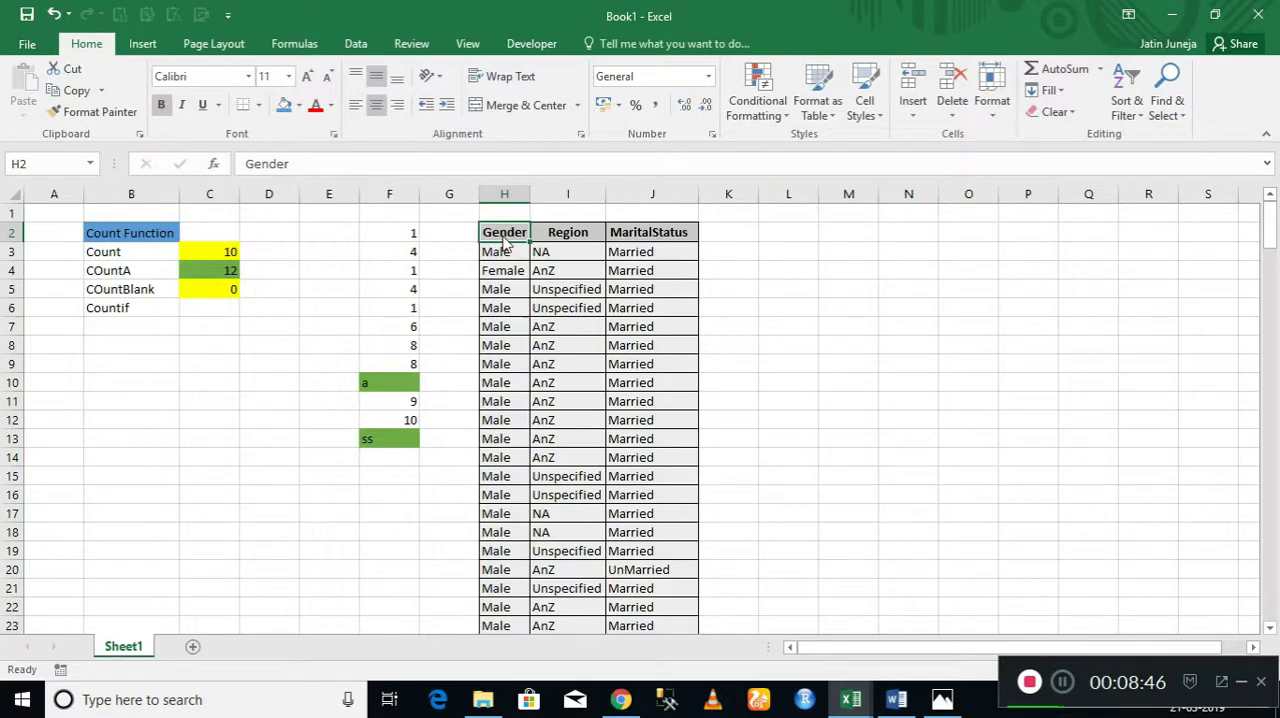
pyautogui.click(200, 308)
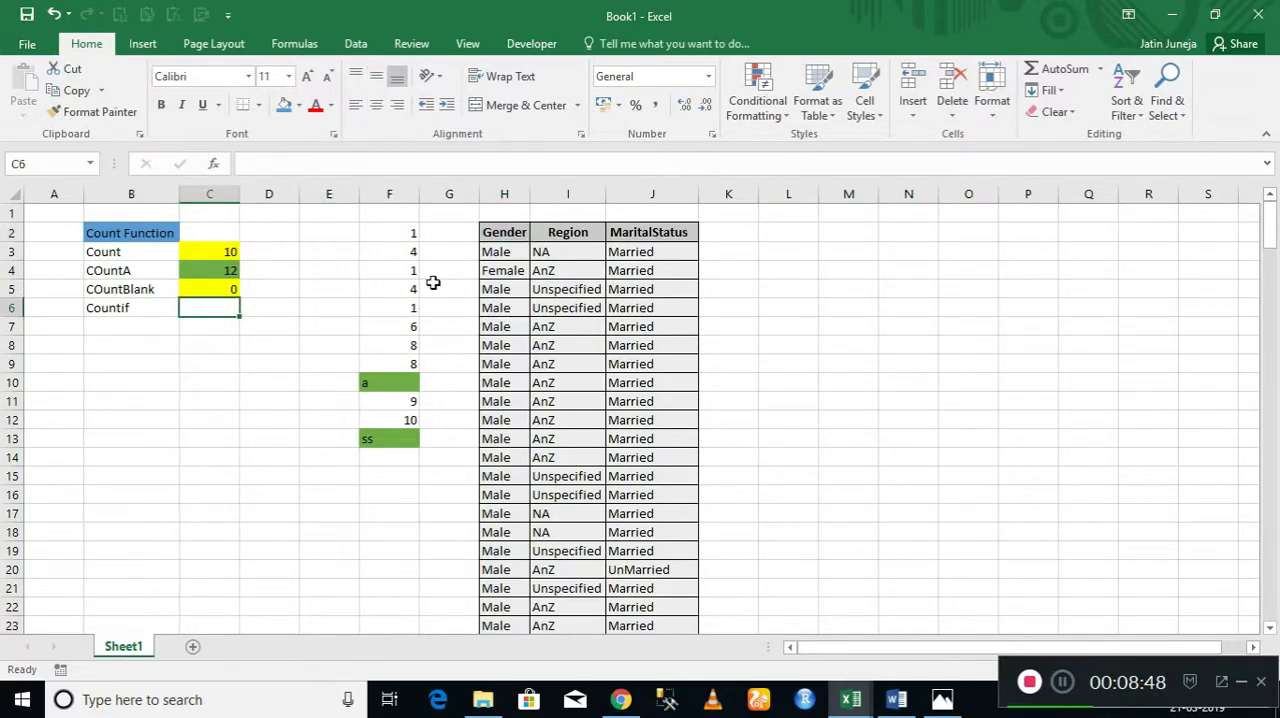
pyautogui.click(506, 254)
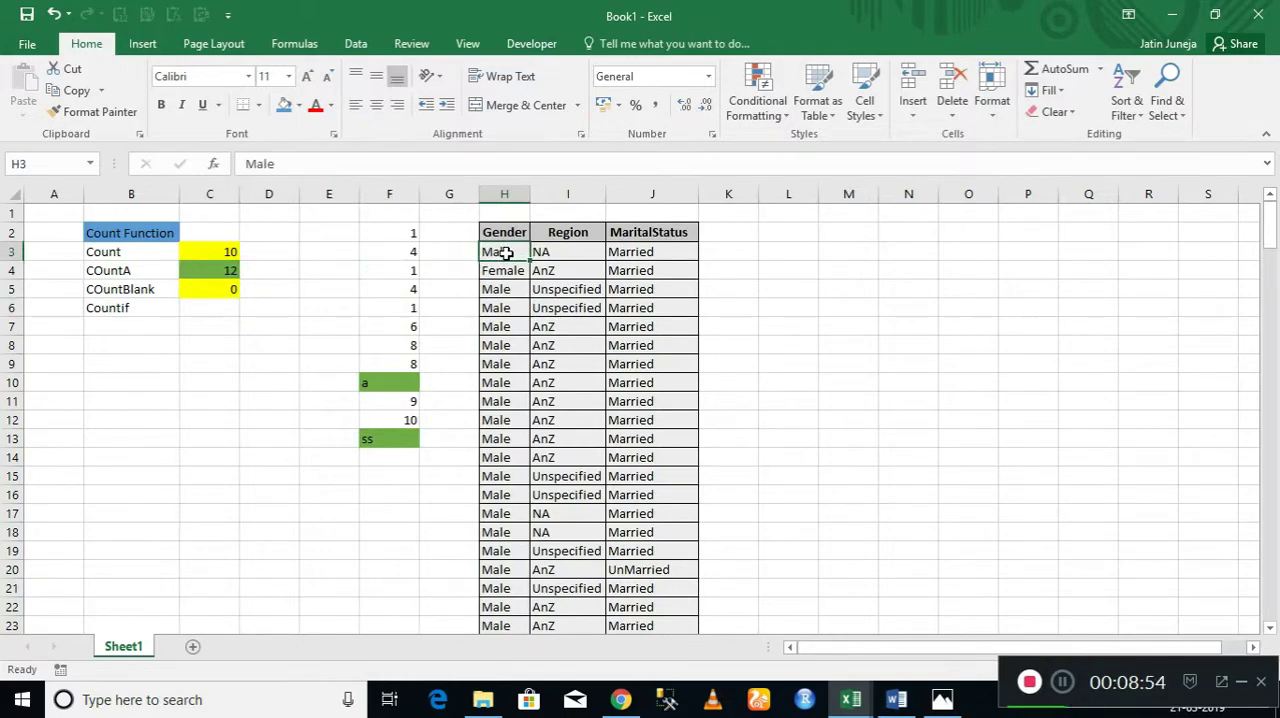
# Turn on filtering for the header cells H2:J2 and filter the Gender column to Male only.
pyautogui.click(505, 233)
pyautogui.hotkey('shift', 'Right')
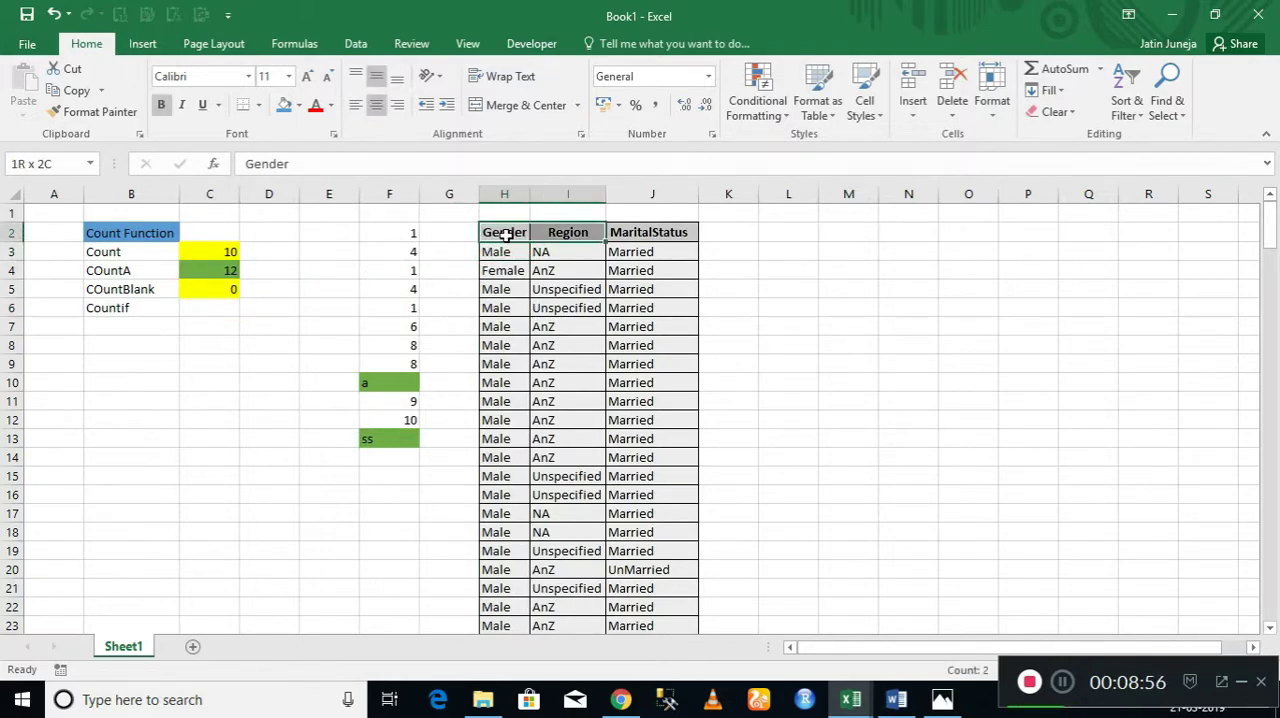
pyautogui.hotkey('shift', 'Right')
pyautogui.hotkey('ctrl', 'shift', 'l')
pyautogui.click(505, 233)
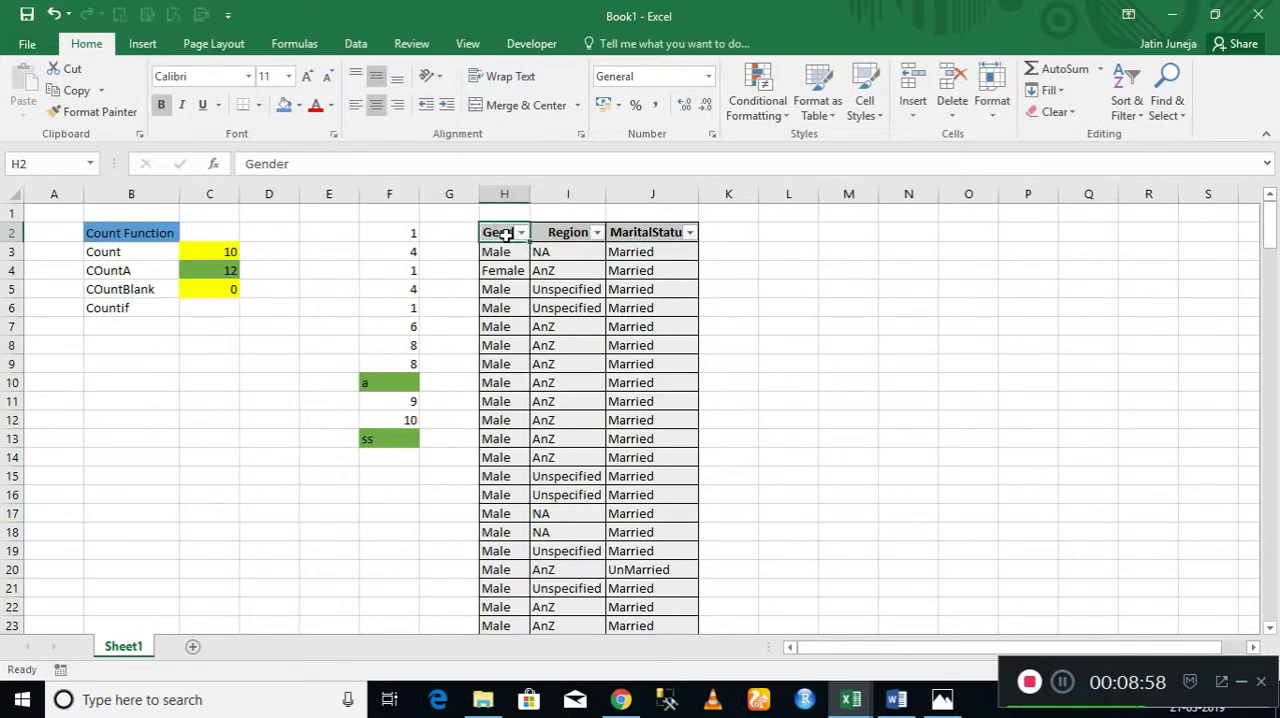
pyautogui.hotkey('alt', 'Down')
pyautogui.press('Down')
pyautogui.press('Down')
pyautogui.press('Down')
pyautogui.press('Down')
pyautogui.press('Down')
pyautogui.press('Down')
pyautogui.press('Down')
pyautogui.press('Down')
pyautogui.press('Down')
pyautogui.press('space')
pyautogui.press('Return')
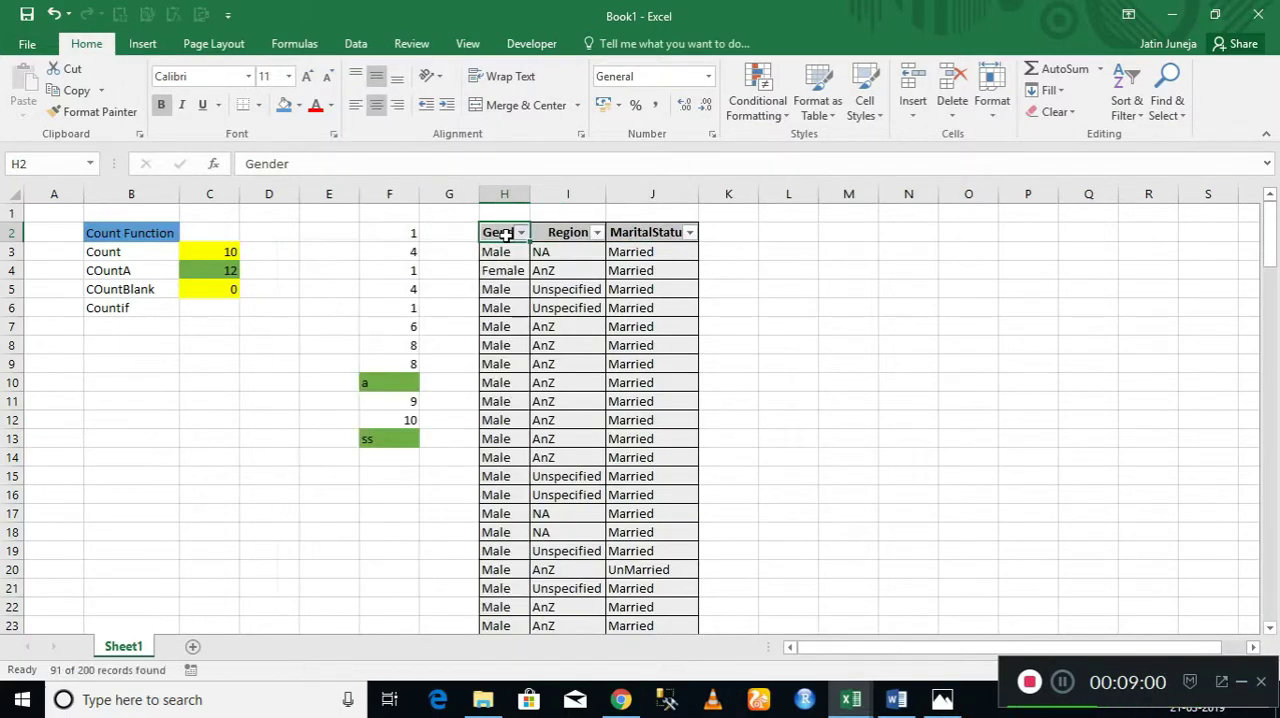
# Select the filtered Male entries to check their count, and remove the filters from the table.
pyautogui.press('Down')
pyautogui.hotkey('ctrl', 'shift', 'Down')
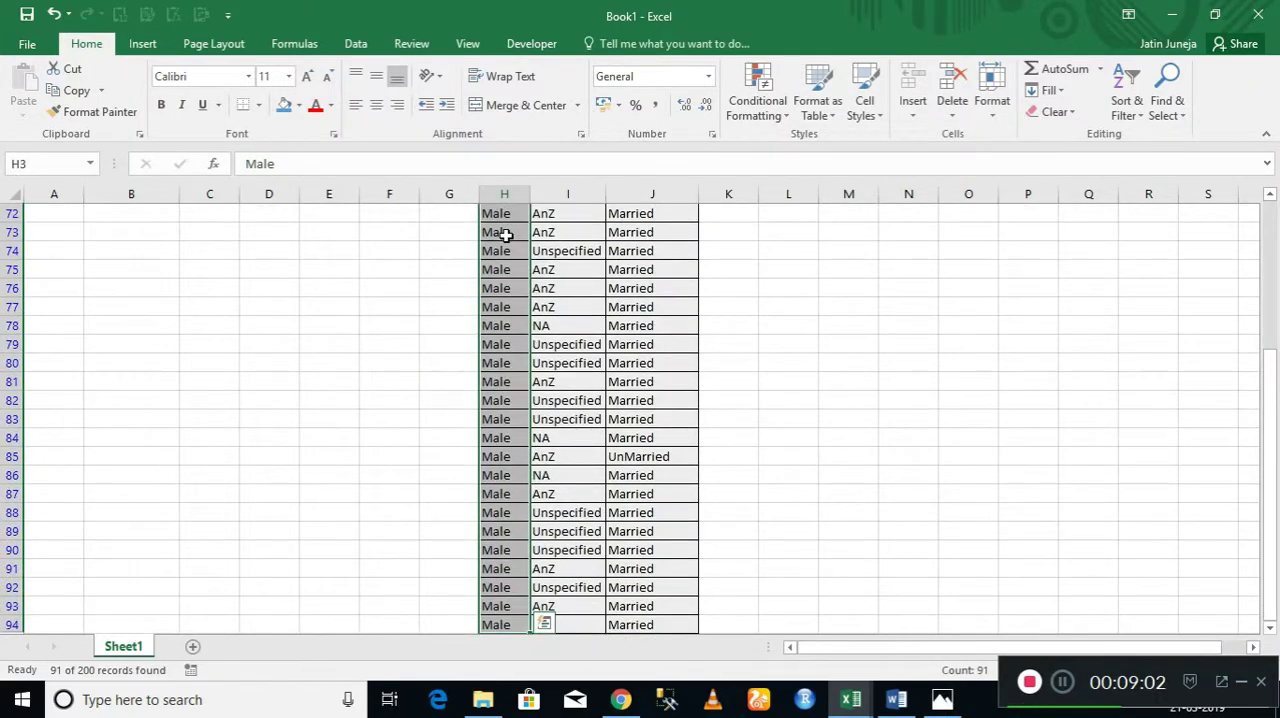
pyautogui.hotkey('ctrl', 'Up')
pyautogui.hotkey('ctrl', 'Up')
pyautogui.press('Down')
pyautogui.press('Down')
pyautogui.press('Up')
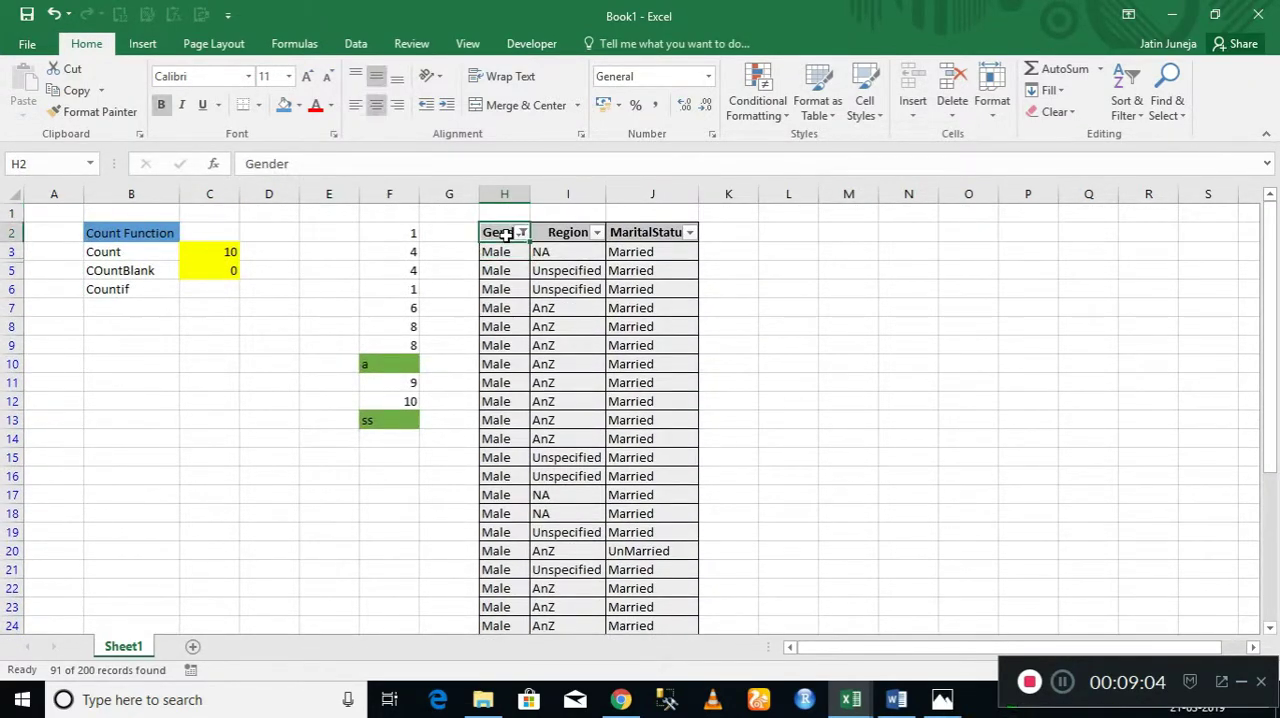
pyautogui.hotkey('ctrl', 'shift', 'l')
# Start a COUNTIF formula in C6 with the whole Gender column, H:H, as its range.
pyautogui.press('Down')
pyautogui.press('Down')
pyautogui.press('Down')
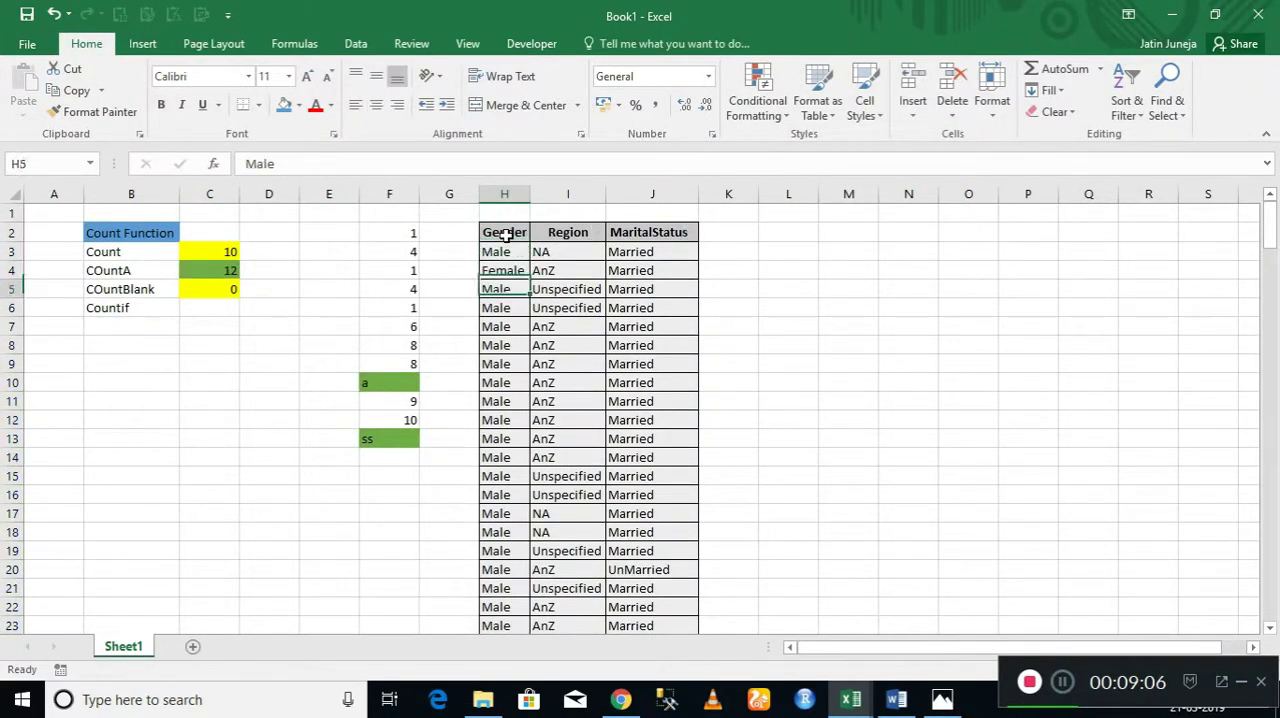
pyautogui.press('Down')
pyautogui.press('Left')
pyautogui.press('Left')
pyautogui.press('Left')
pyautogui.press('Left')
pyautogui.press('Left')
pyautogui.press('Left')
pyautogui.press('Right')
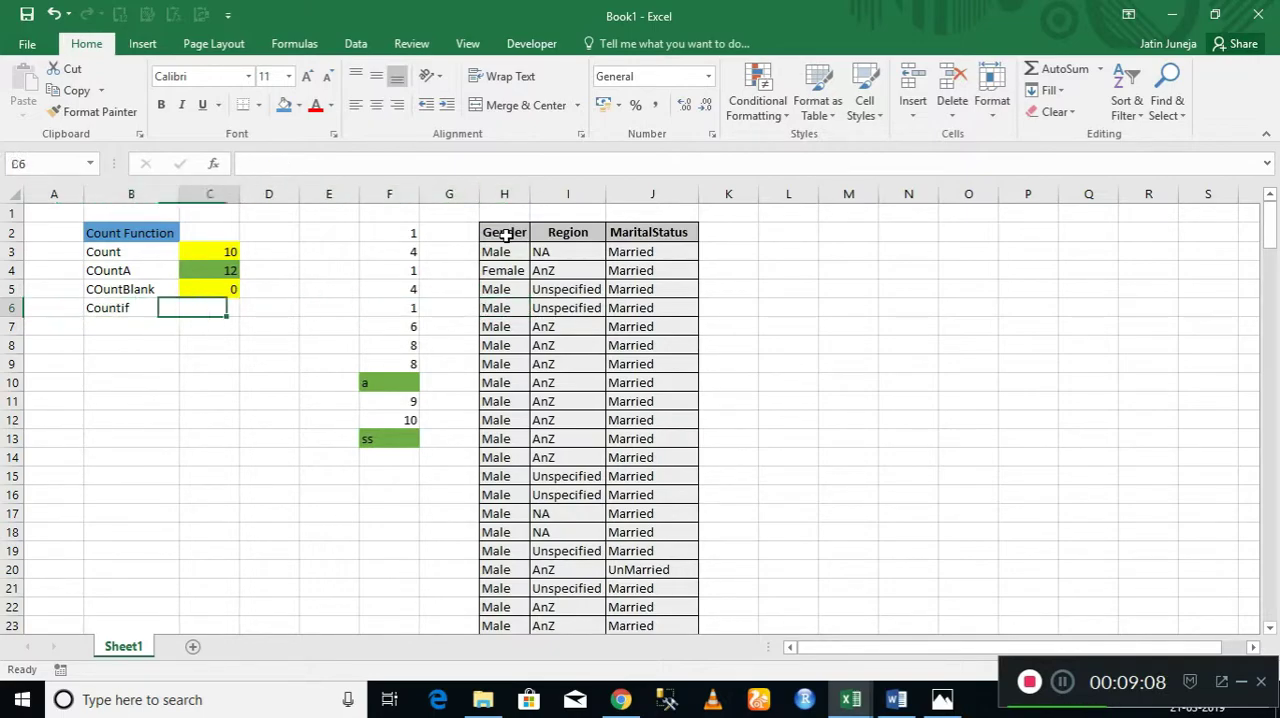
pyautogui.write('=')
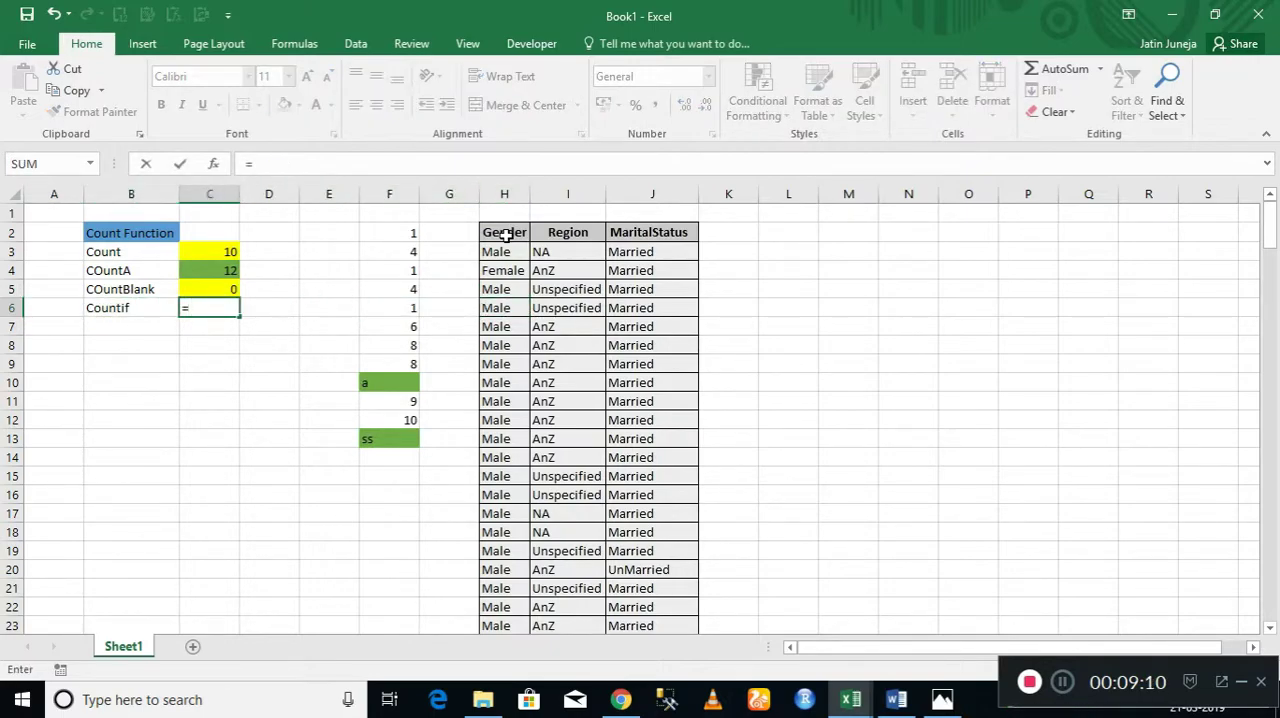
pyautogui.write('count')
pyautogui.press('Down')
pyautogui.press('Down')
pyautogui.press('Down')
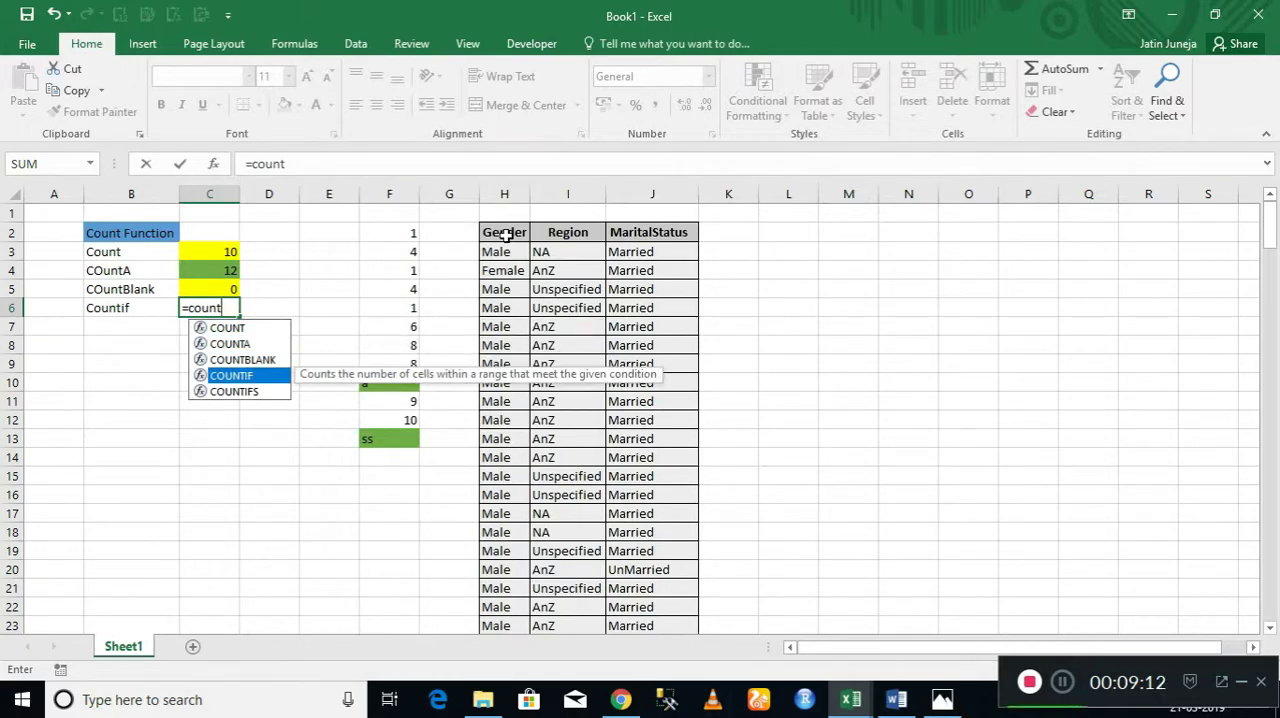
pyautogui.press('Tab')
pyautogui.press('Right')
pyautogui.press('Right')
pyautogui.press('Right')
pyautogui.press('Right')
pyautogui.press('Right')
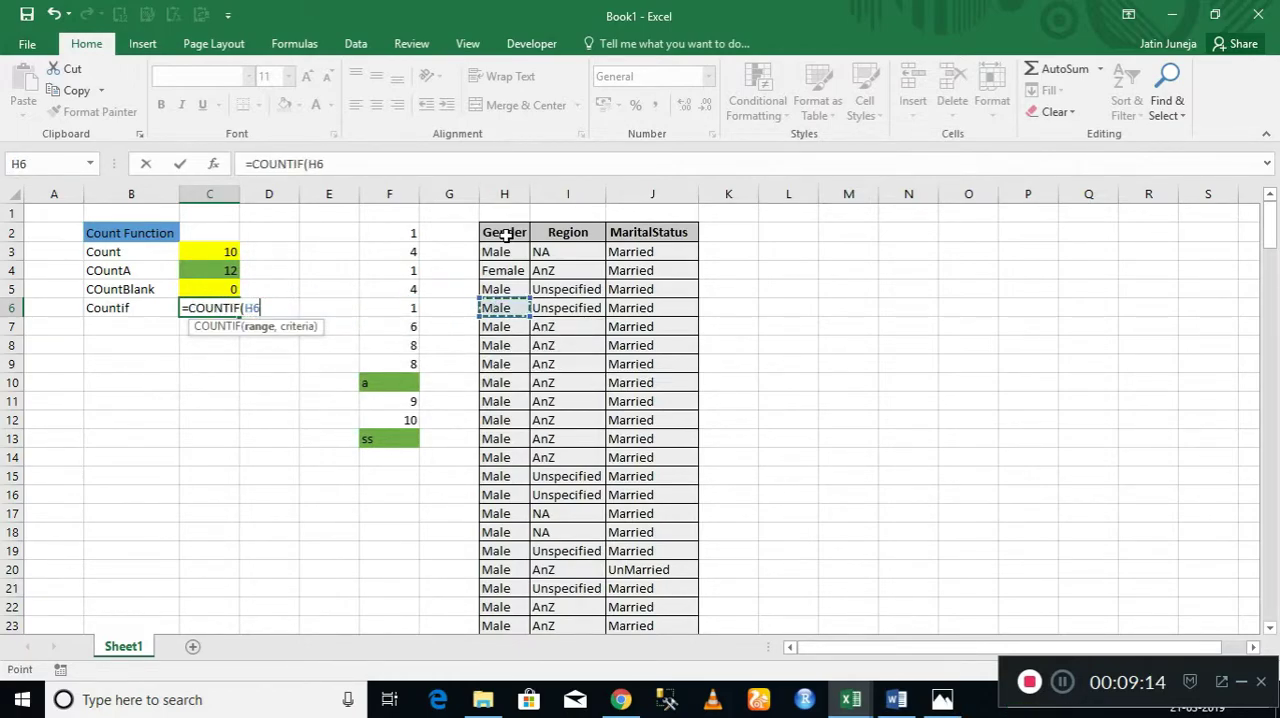
pyautogui.hotkey('ctrl', 'space')
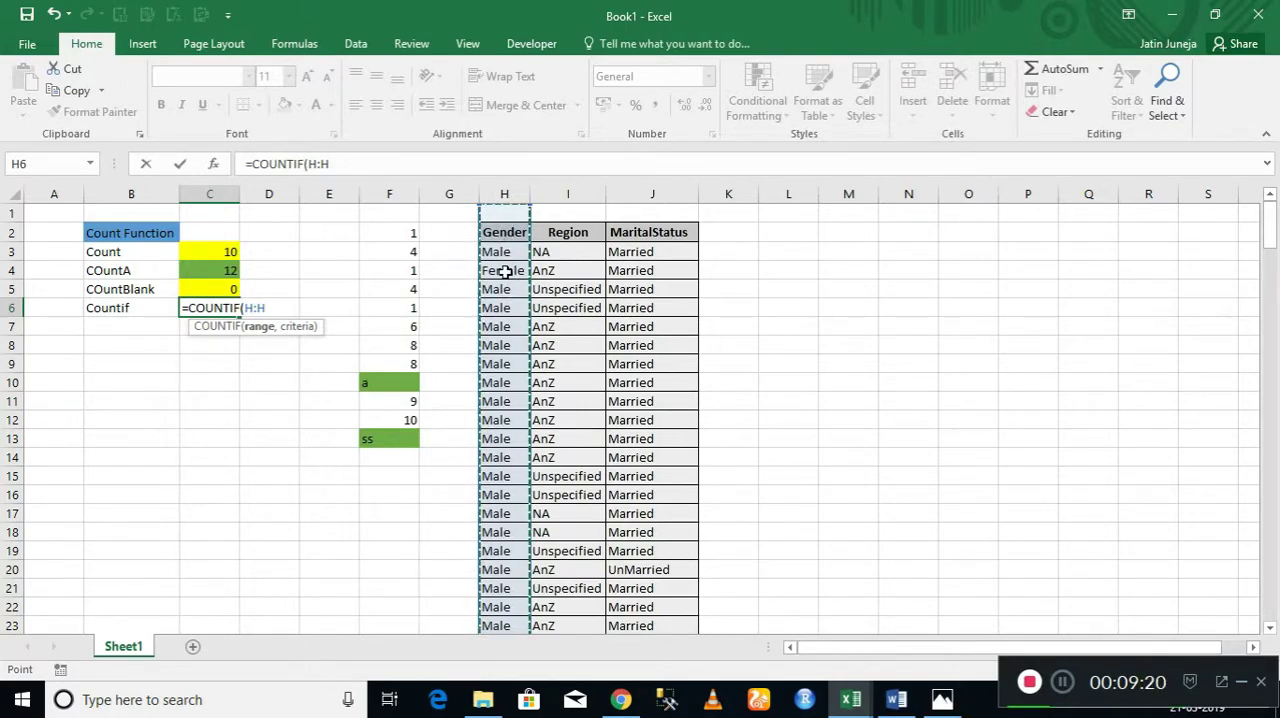
# Complete the COUNTIF formula in C6 with "Male" as its criterion.
pyautogui.write(',')
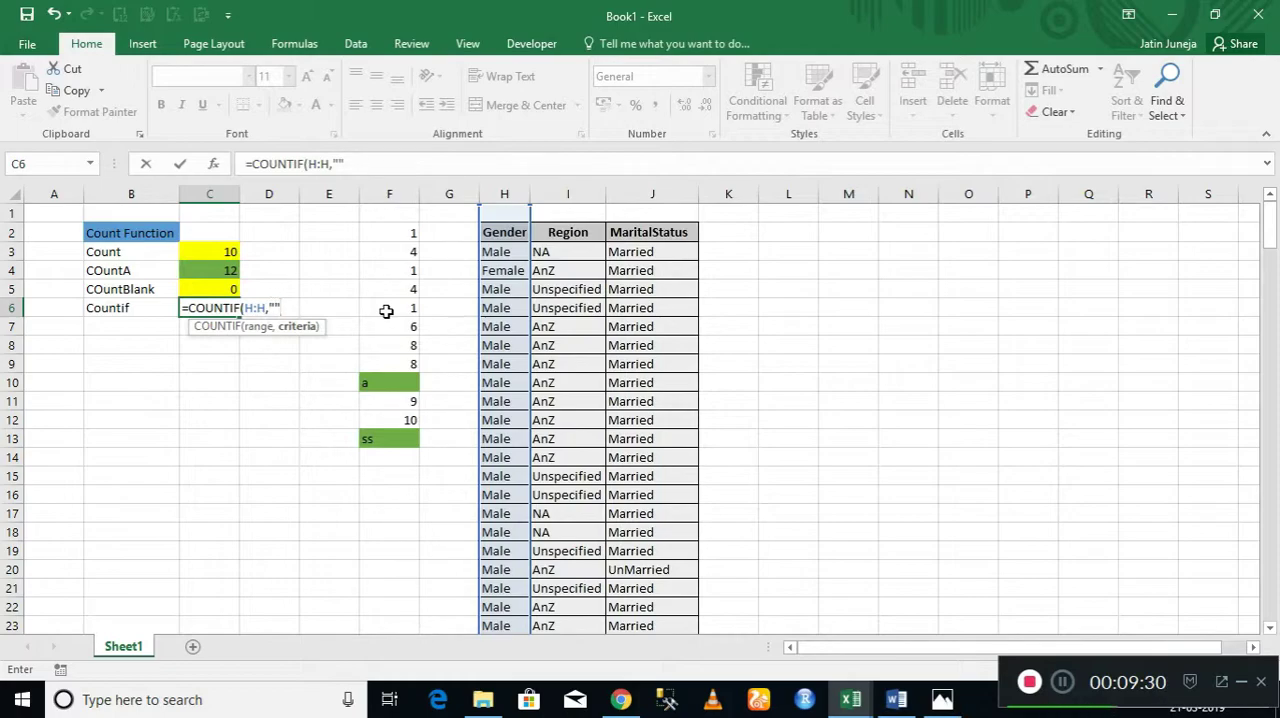
pyautogui.click(341, 163)
pyautogui.write('Male"')
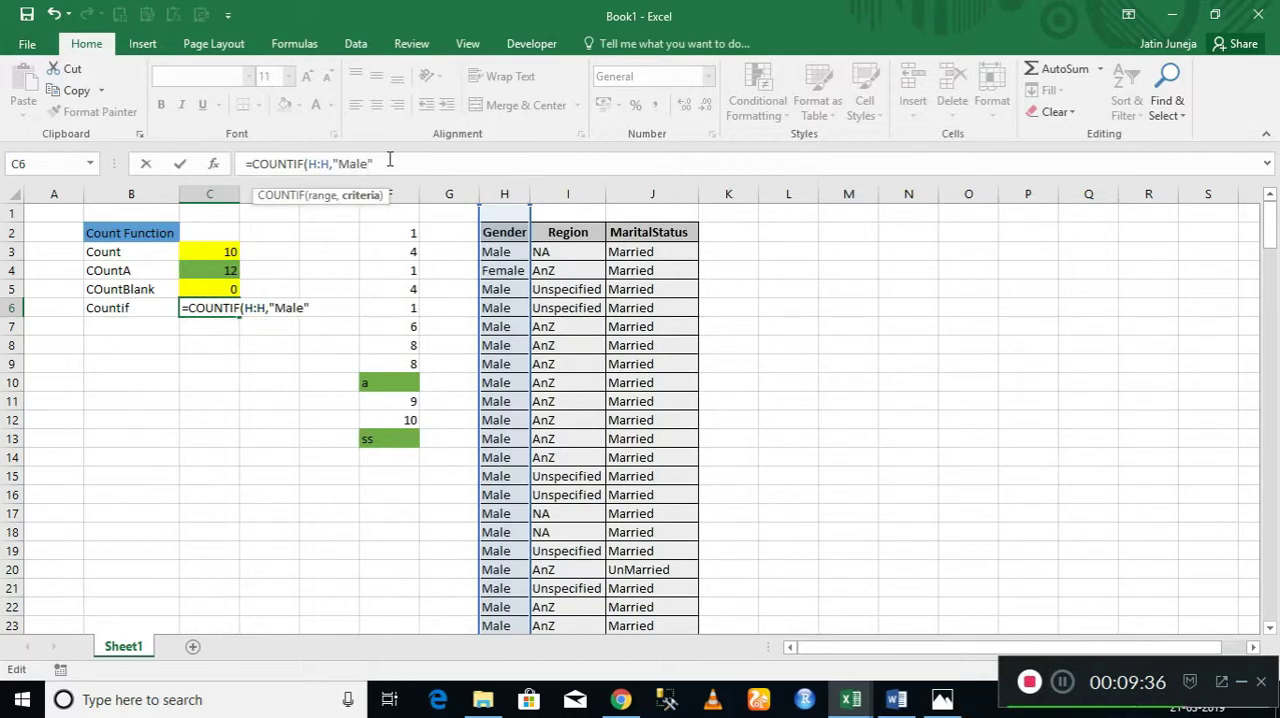
pyautogui.write(')')
pyautogui.press('Return')
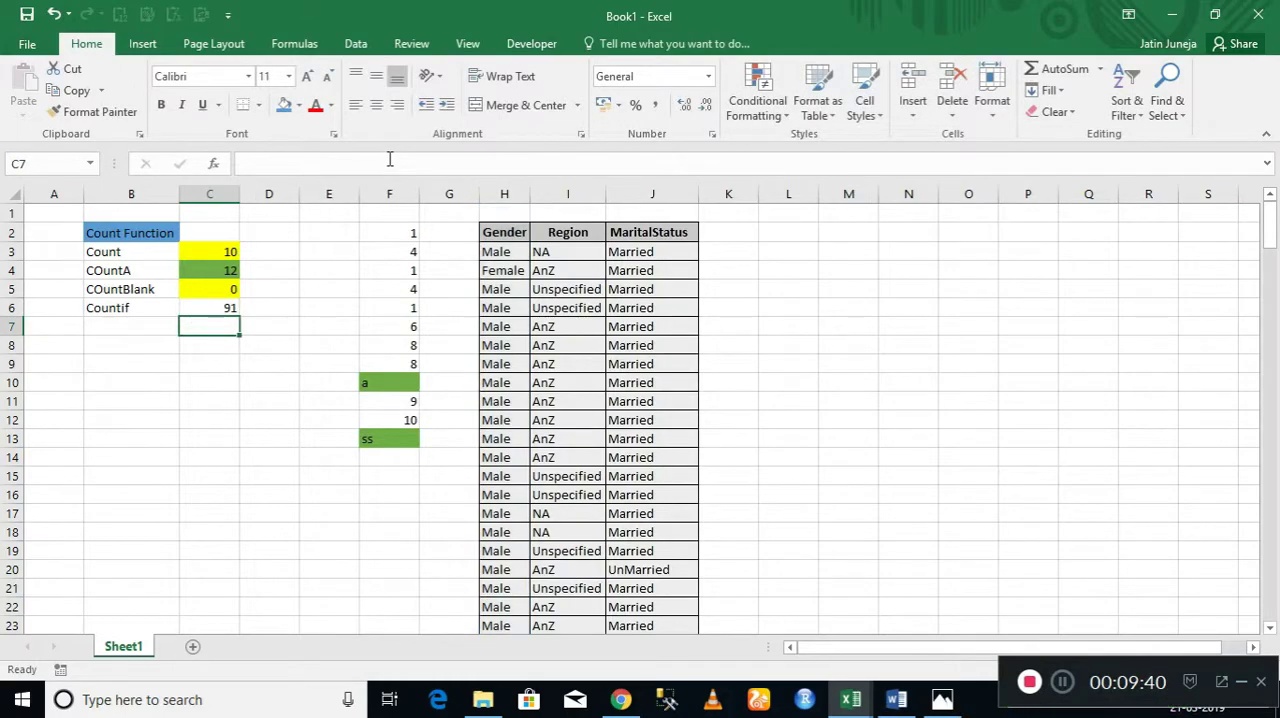
# Reapply filtering to the table and show only the Male records in the Gender column.
pyautogui.click(496, 228)
pyautogui.hotkey('ctrl', 'shift', 'l')
pyautogui.hotkey('alt', 'Down')
pyautogui.press('Down')
pyautogui.press('Down')
pyautogui.press('Down')
pyautogui.press('Down')
pyautogui.press('Down')
pyautogui.press('Down')
pyautogui.press('Down')
pyautogui.press('Down')
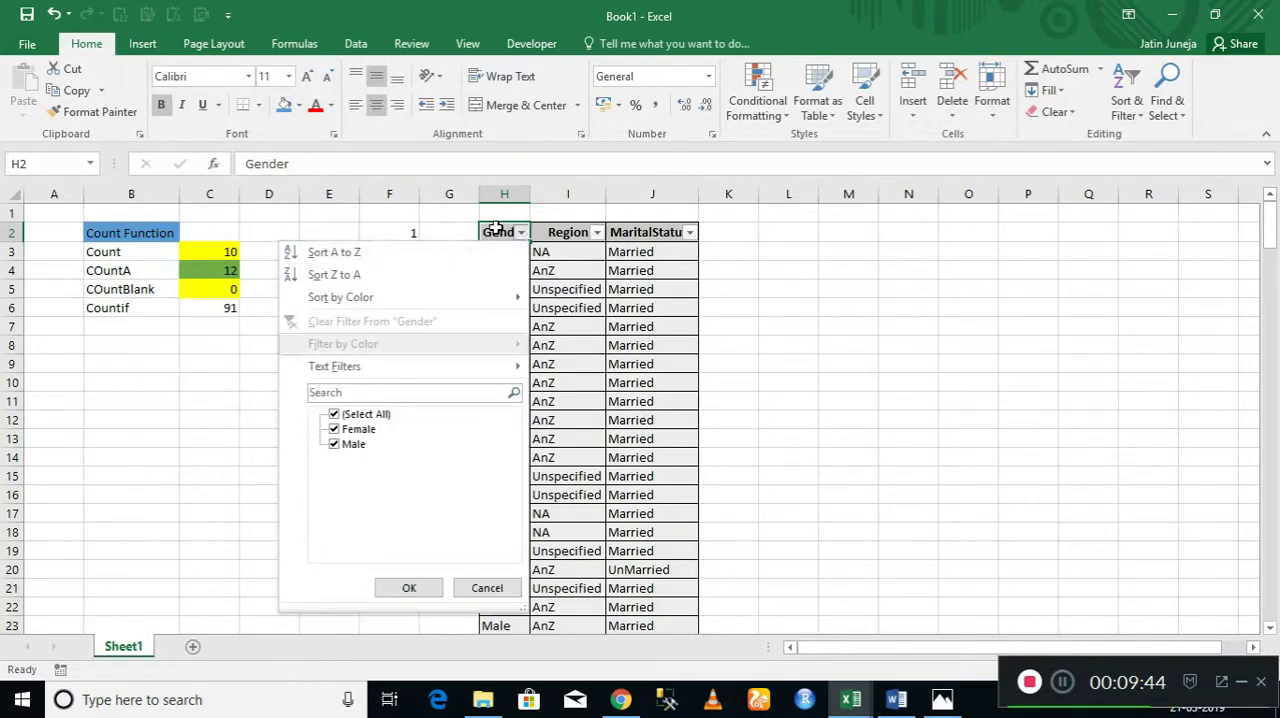
pyautogui.press('space')
pyautogui.press('Return')
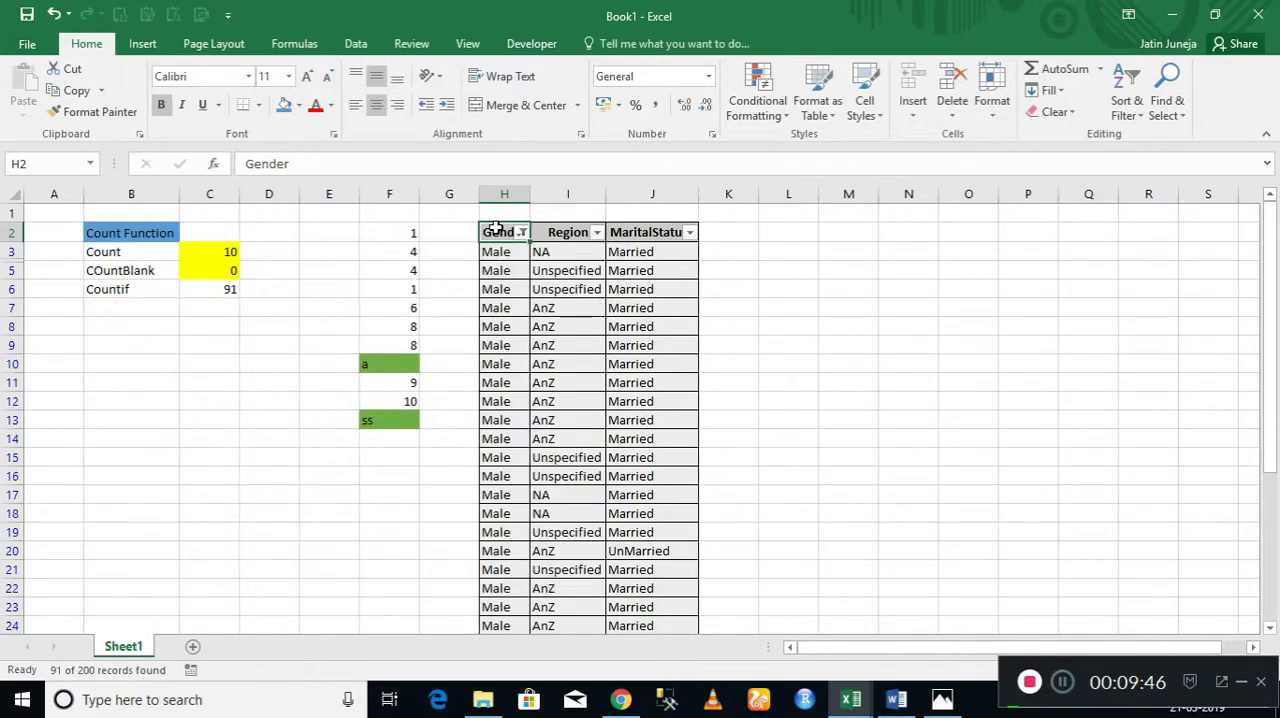
# Select all filtered Male entries to compare their count with the Countif result.
pyautogui.press('Down')
pyautogui.hotkey('ctrl', 'shift', 'Down')
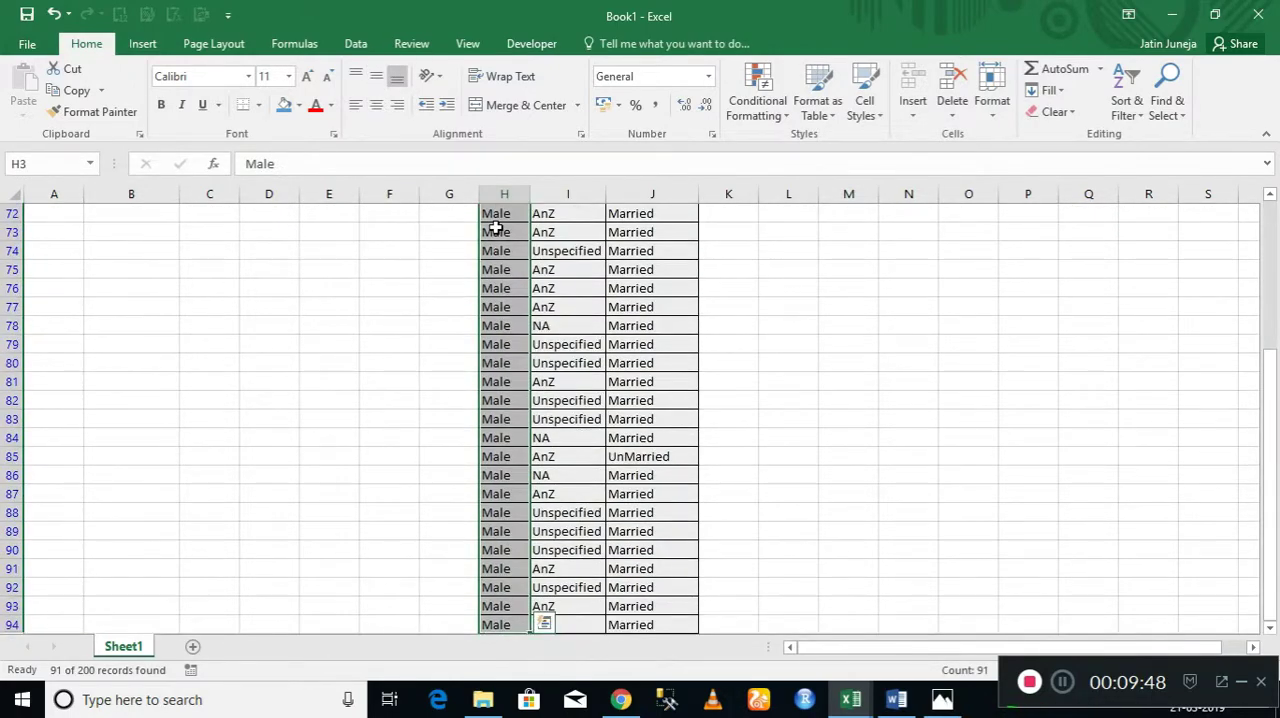
pyautogui.hotkey('ctrl', 'Up')
pyautogui.press('Down')
pyautogui.press('Down')
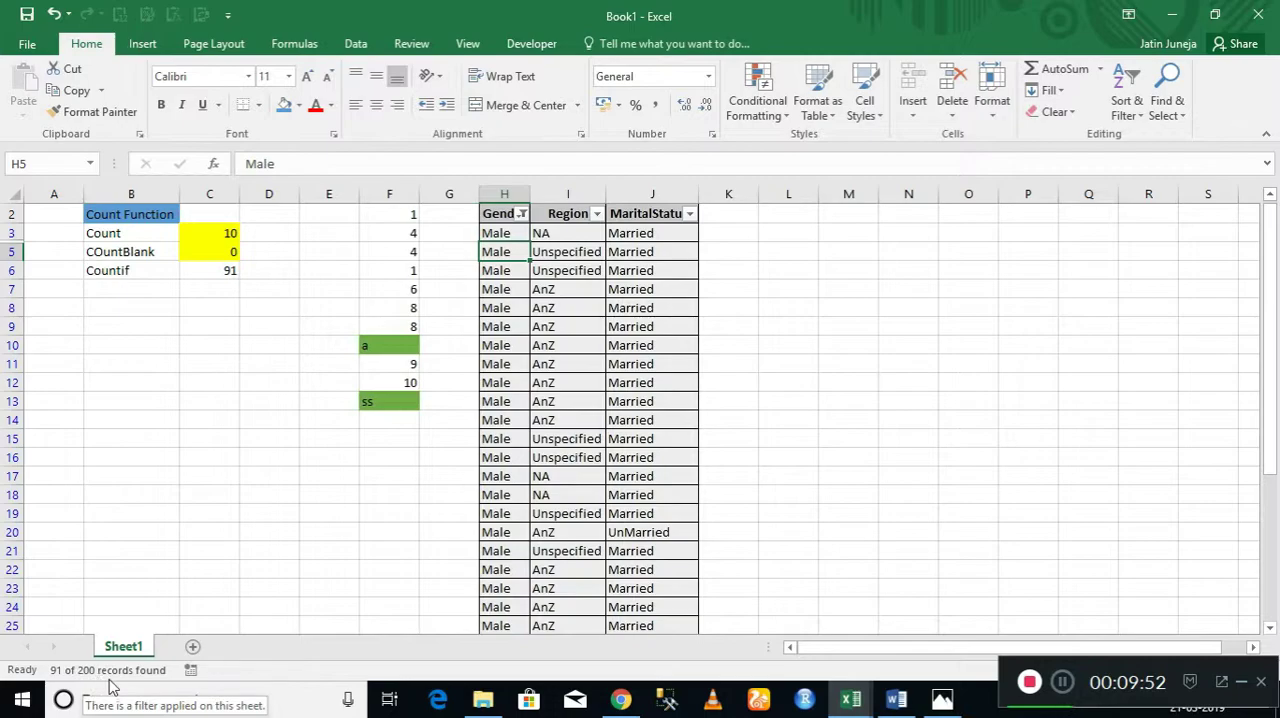
# Switch the Gender filter to Female only to check its record count, and remove all filters.
pyautogui.click(520, 214)
pyautogui.click(334, 411)
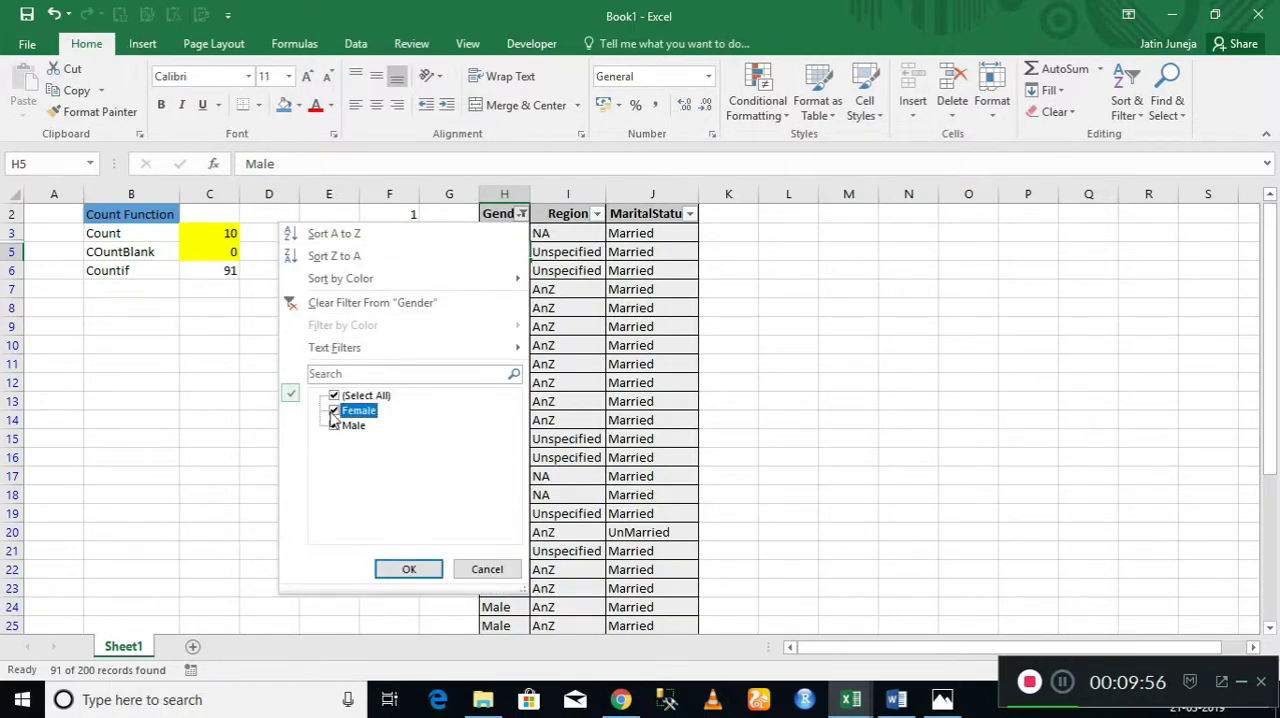
pyautogui.click(334, 425)
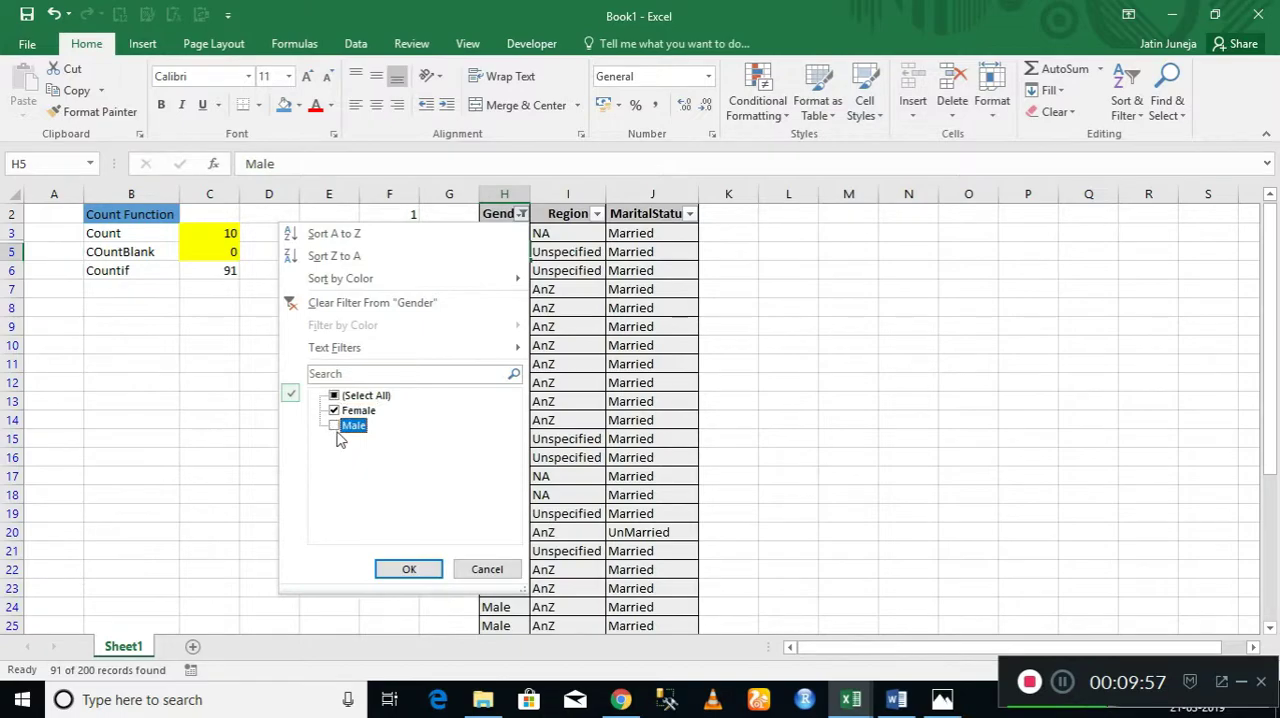
pyautogui.click(409, 569)
pyautogui.press('Up')
pyautogui.press('Up')
pyautogui.press('Up')
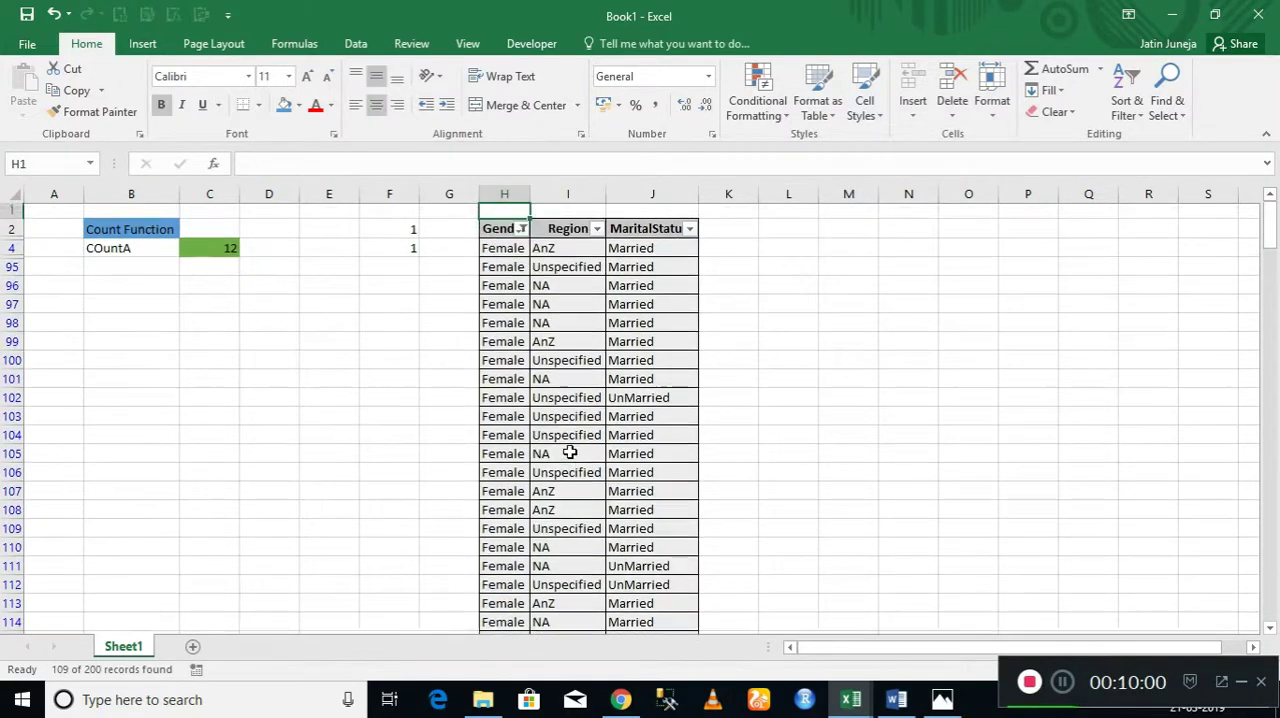
pyautogui.press('Down')
pyautogui.hotkey('ctrl', 'shift', 'l')
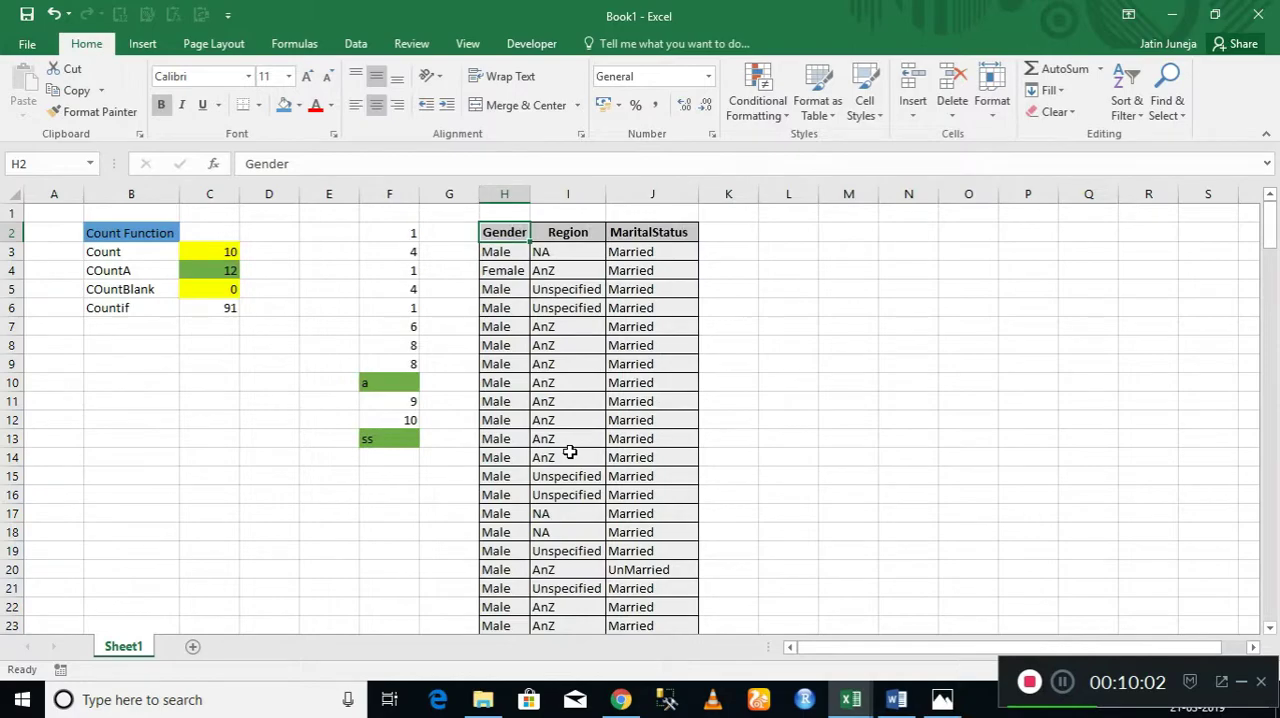
# Change the criterion of the COUNTIF formula in C6 to "Female".
pyautogui.press('Down')
pyautogui.press('Down')
pyautogui.press('Down')
pyautogui.press('Down')
pyautogui.press('Left')
pyautogui.press('Left')
pyautogui.press('Left')
pyautogui.press('Left')
pyautogui.press('Left')
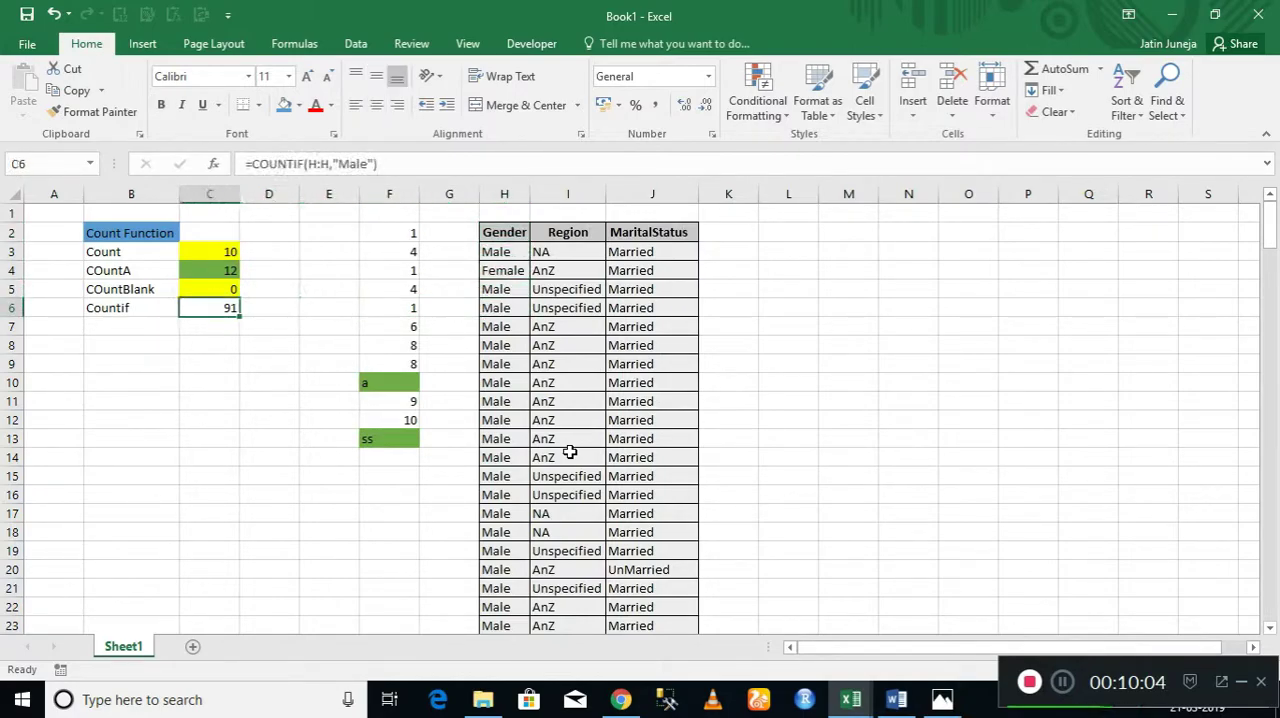
pyautogui.click(348, 164)
pyautogui.press('BackSpace')
pyautogui.write('Fem')
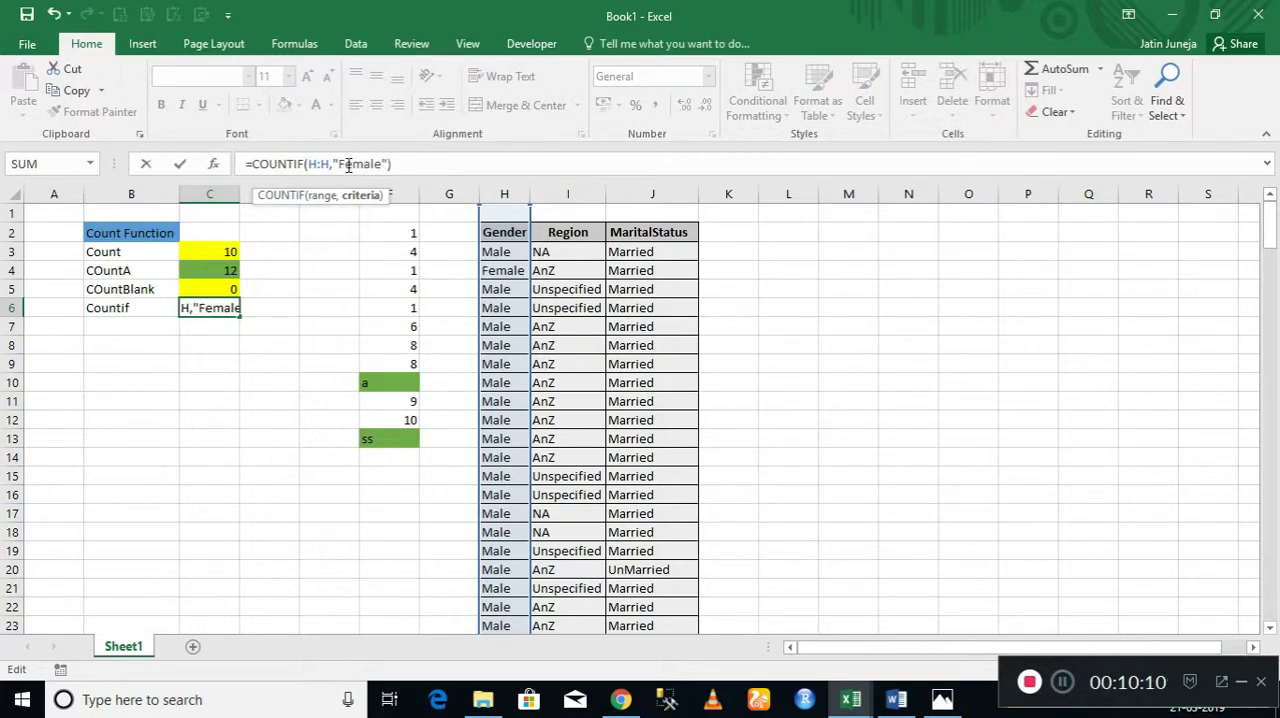
pyautogui.press('Return')
# Select all Gender entries below the header, H3:H202, to check their total count.
pyautogui.press('Up')
pyautogui.press('Right')
pyautogui.press('Right')
pyautogui.press('Right')
pyautogui.press('Right')
pyautogui.press('Right')
pyautogui.press('Up')
pyautogui.press('Up')
pyautogui.press('Up')
pyautogui.press('Up')
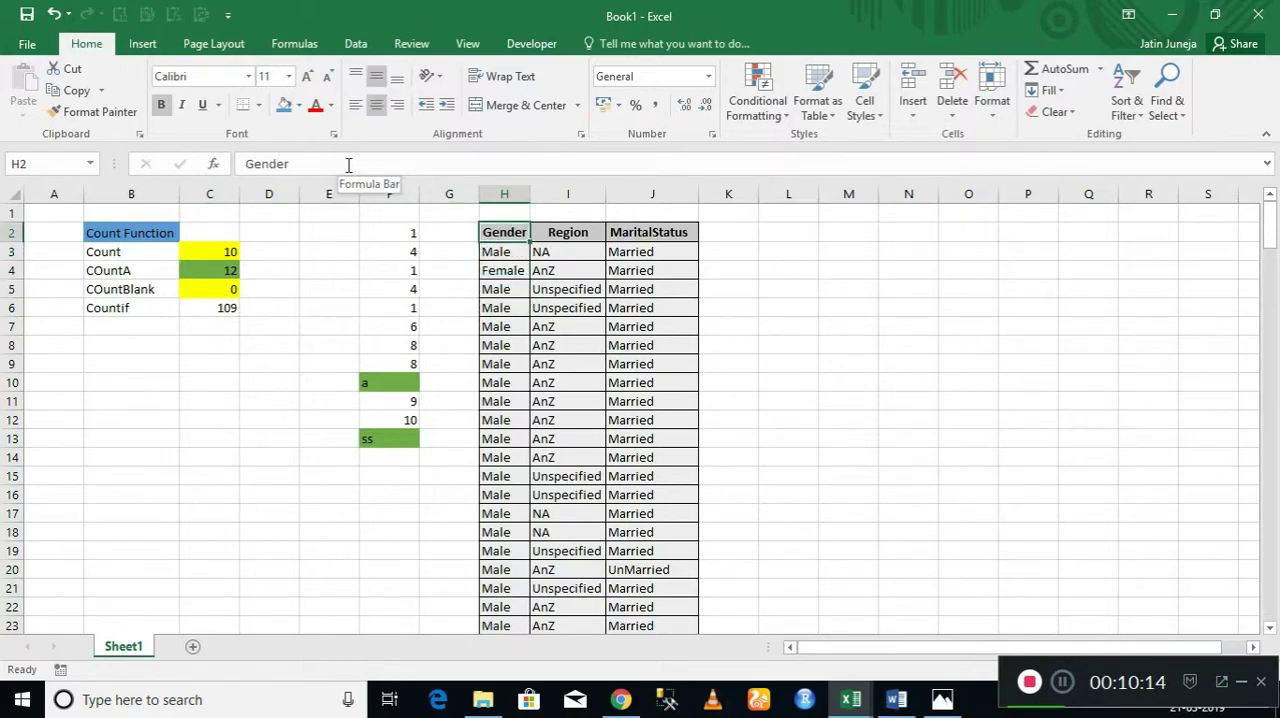
pyautogui.press('Down')
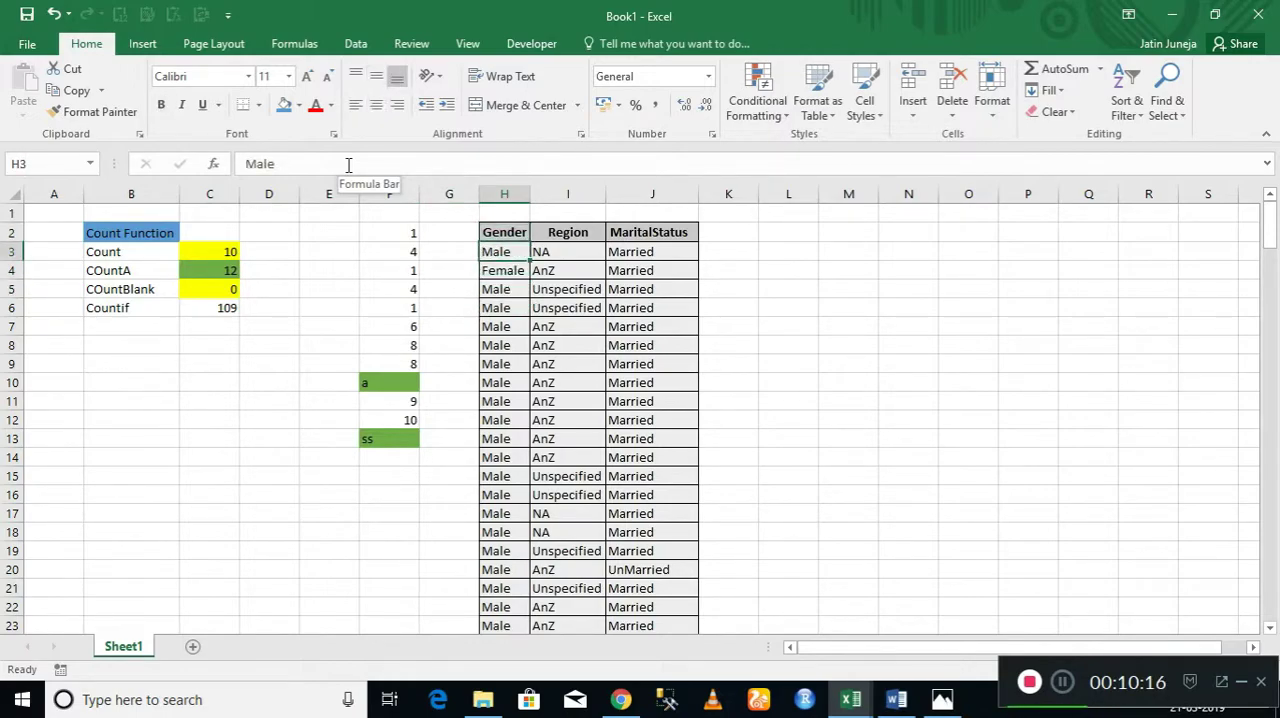
pyautogui.hotkey('ctrl', 'shift', 'Down')
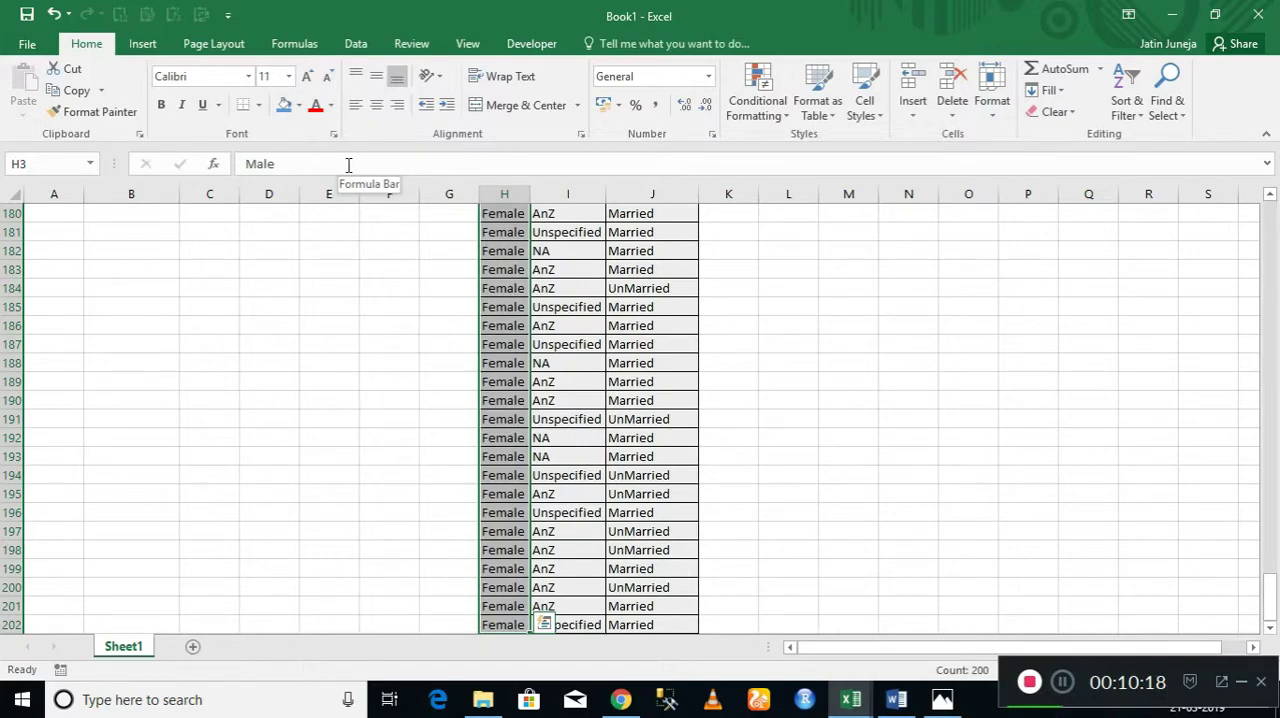
pyautogui.hotkey('ctrl', 'Up')
pyautogui.hotkey('ctrl', 'Up')
pyautogui.press('Down')
pyautogui.press('Down')
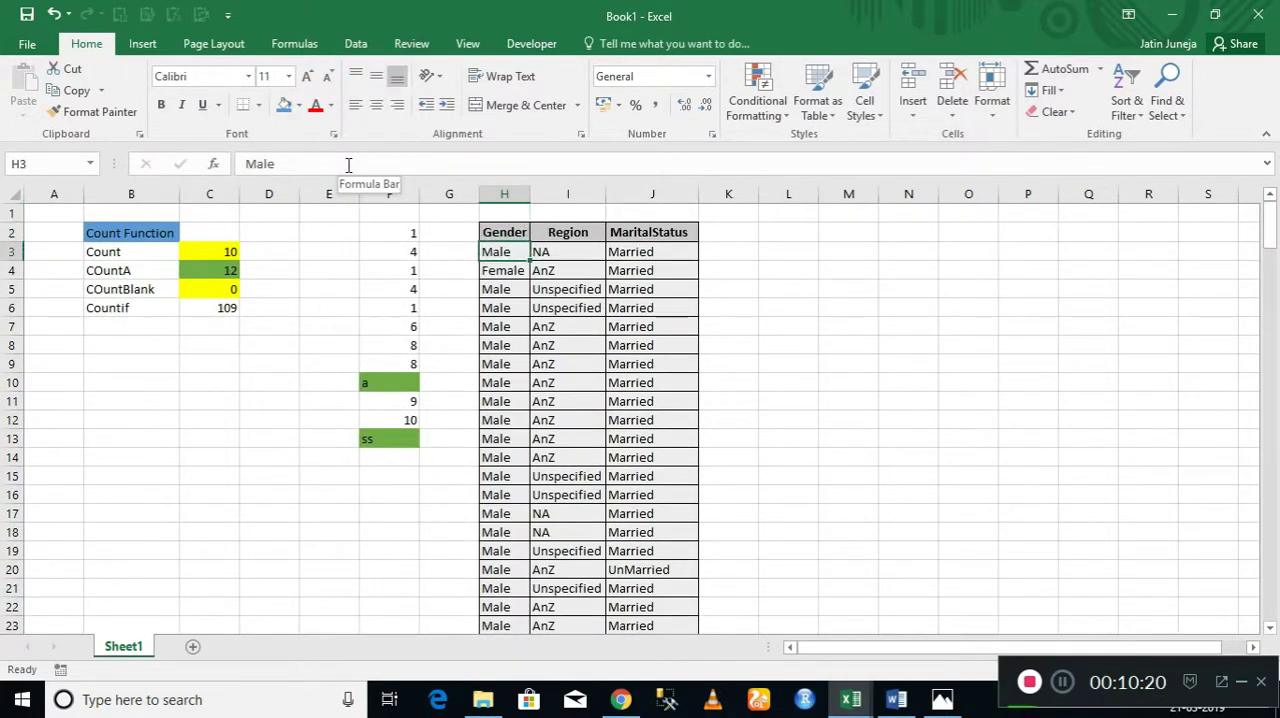
# Enter the label "Coubtifs" in cell B7, below the Countif label.
pyautogui.press('Up')
pyautogui.press('Down')
pyautogui.press('Down')
pyautogui.press('Down')
pyautogui.press('Down')
pyautogui.press('Left')
pyautogui.press('Left')
pyautogui.press('Left')
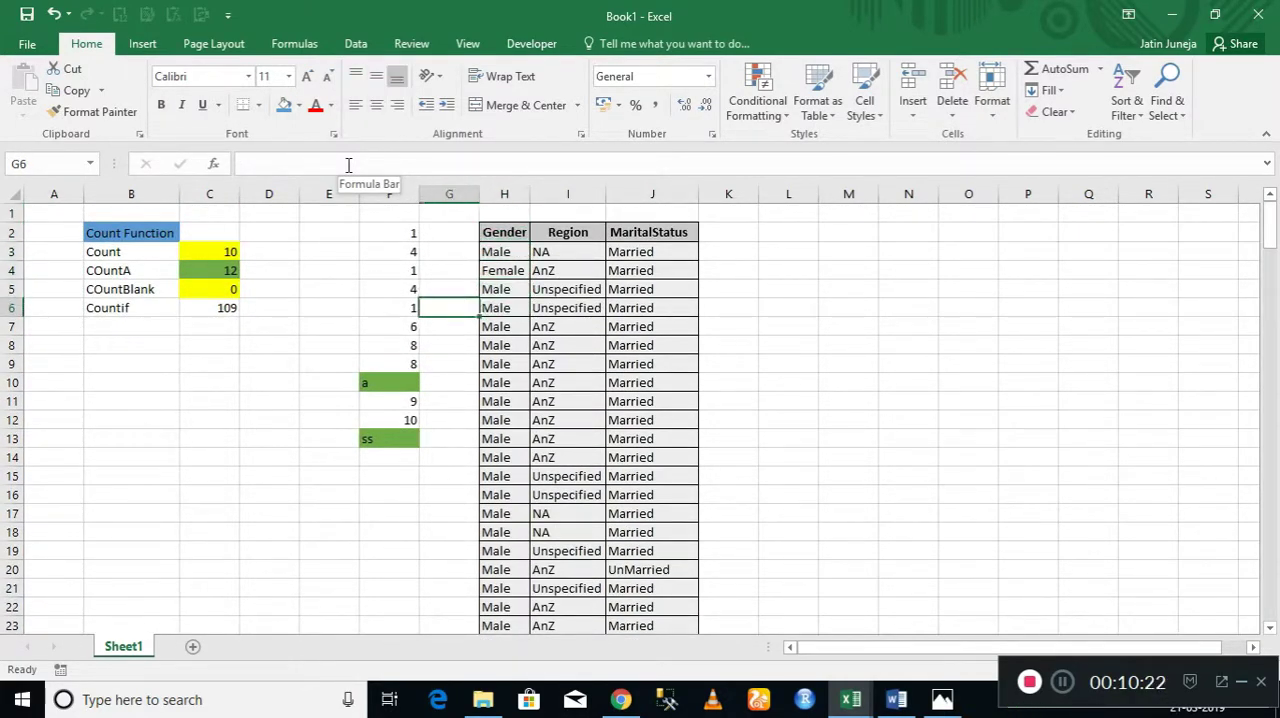
pyautogui.press('Left')
pyautogui.press('Down')
pyautogui.press('Left')
pyautogui.press('Left')
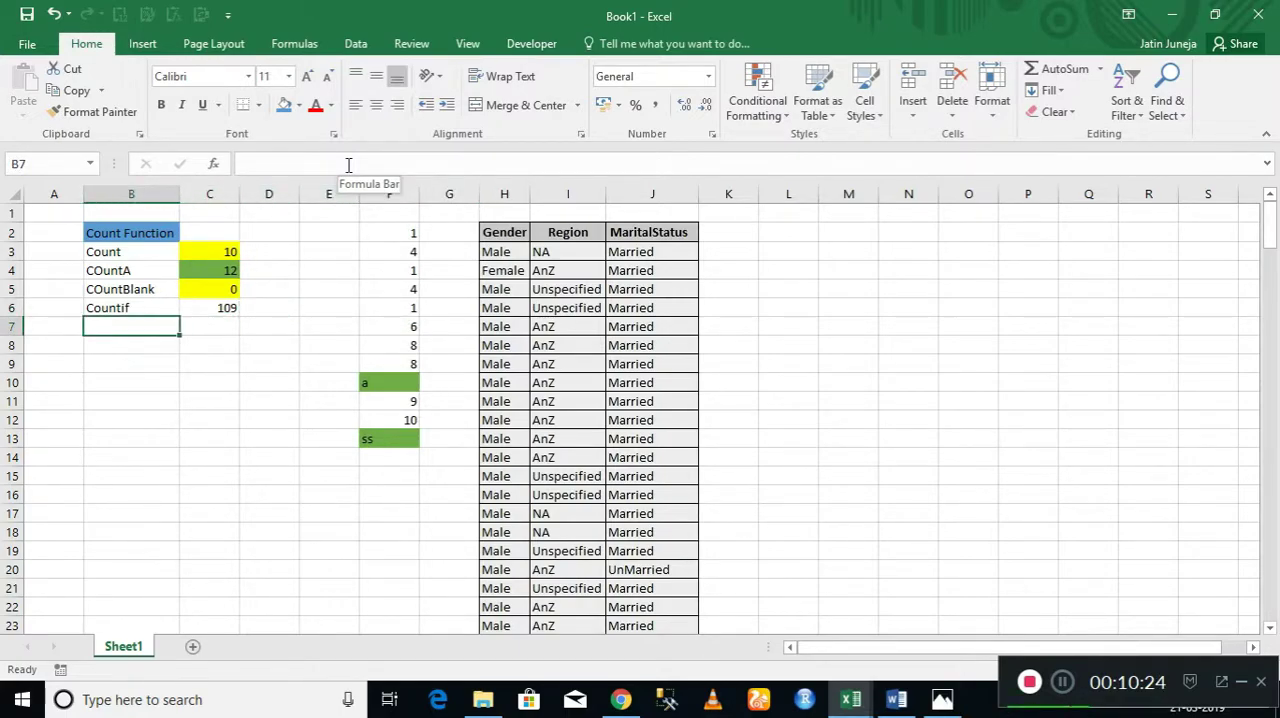
pyautogui.write('=')
pyautogui.press('Escape')
pyautogui.write('Co')
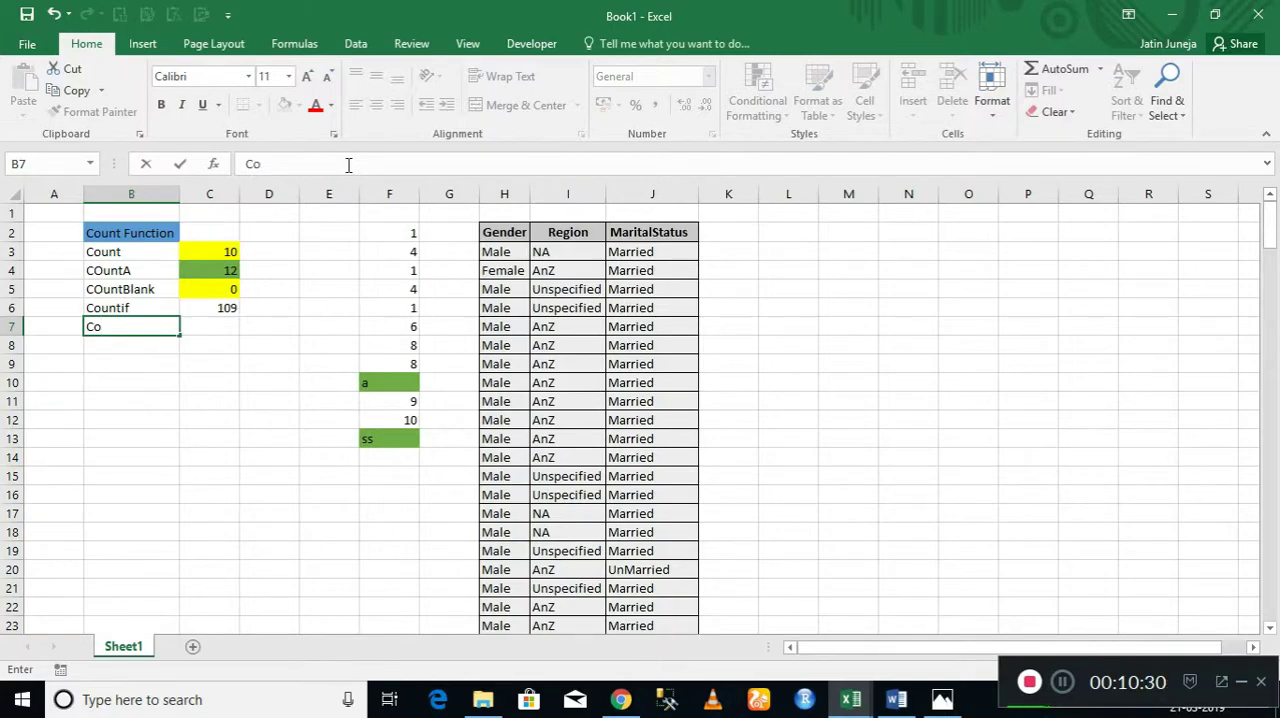
pyautogui.write('ubt')
pyautogui.write('is')
pyautogui.write('fs')
pyautogui.press('Right')
# Examine the Countif label and result, and the Gender header with its first entry.
pyautogui.press('Left')
pyautogui.press('Up')
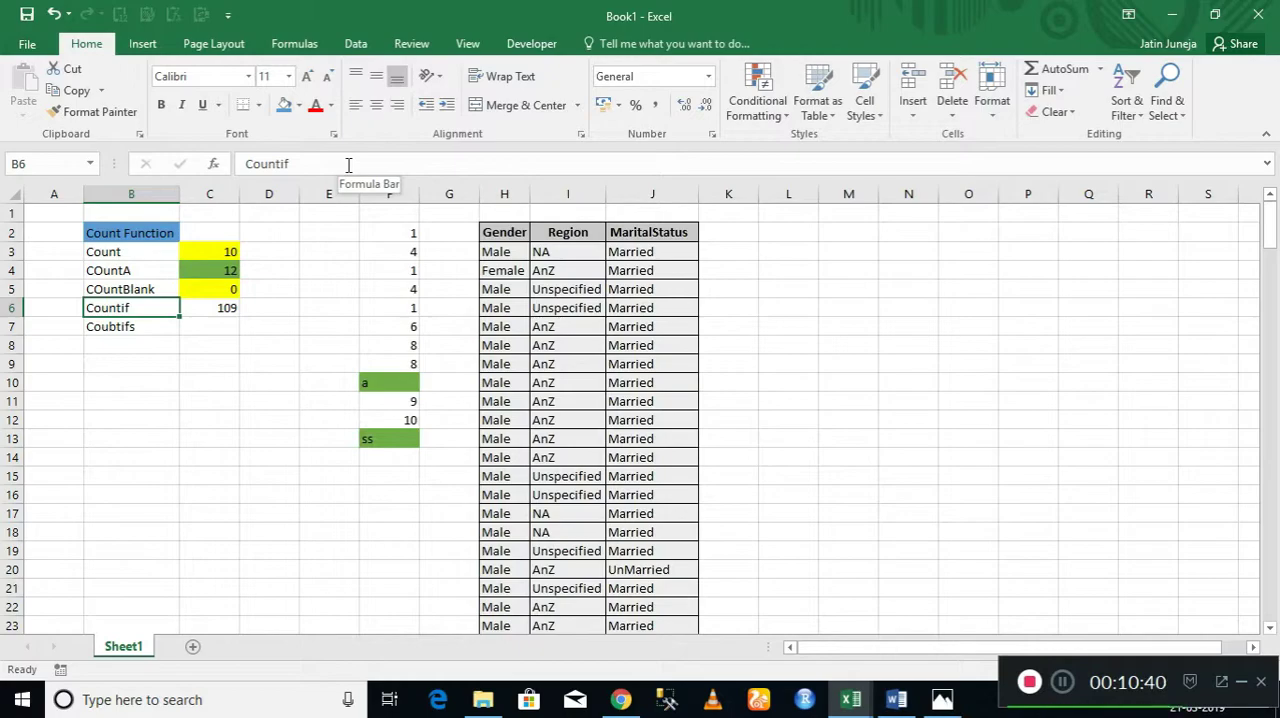
pyautogui.press('Right')
pyautogui.press('Right')
pyautogui.press('Right')
pyautogui.press('Right')
pyautogui.press('Right')
pyautogui.press('Right')
pyautogui.press('Up')
pyautogui.press('Up')
pyautogui.press('Up')
pyautogui.press('Up')
pyautogui.press('Down')
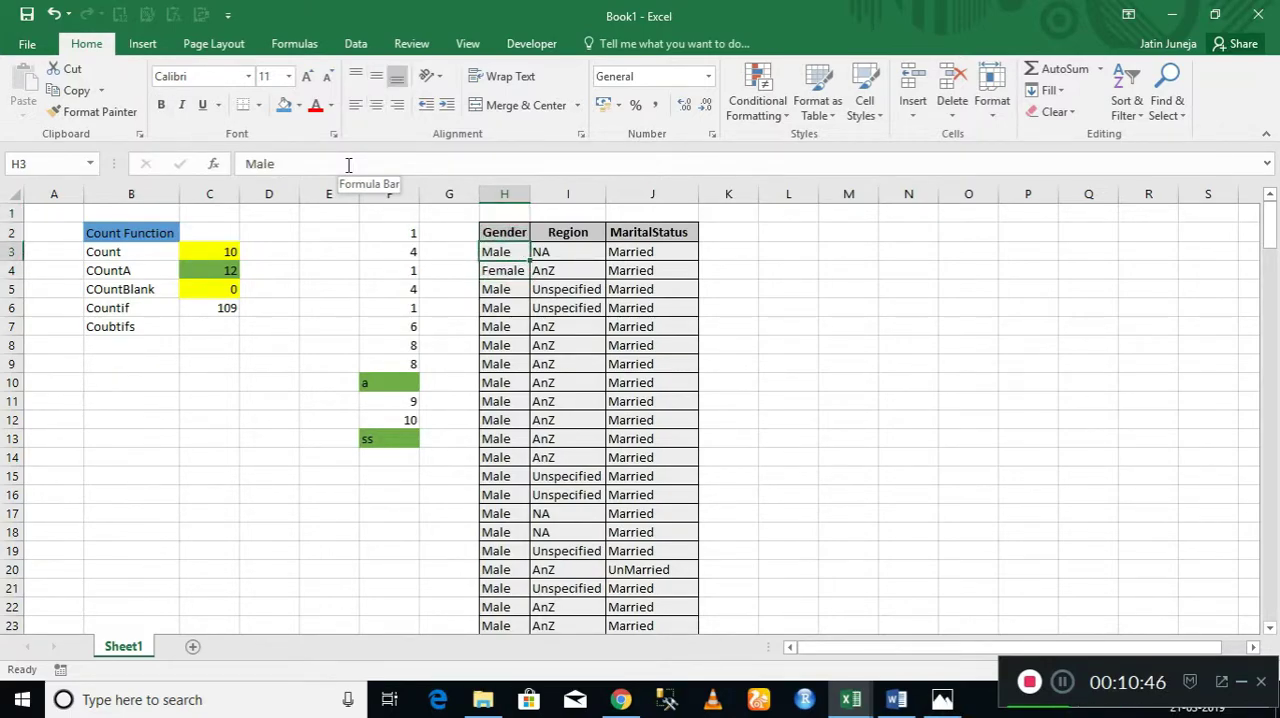
pyautogui.press('Up')
pyautogui.press('Up')
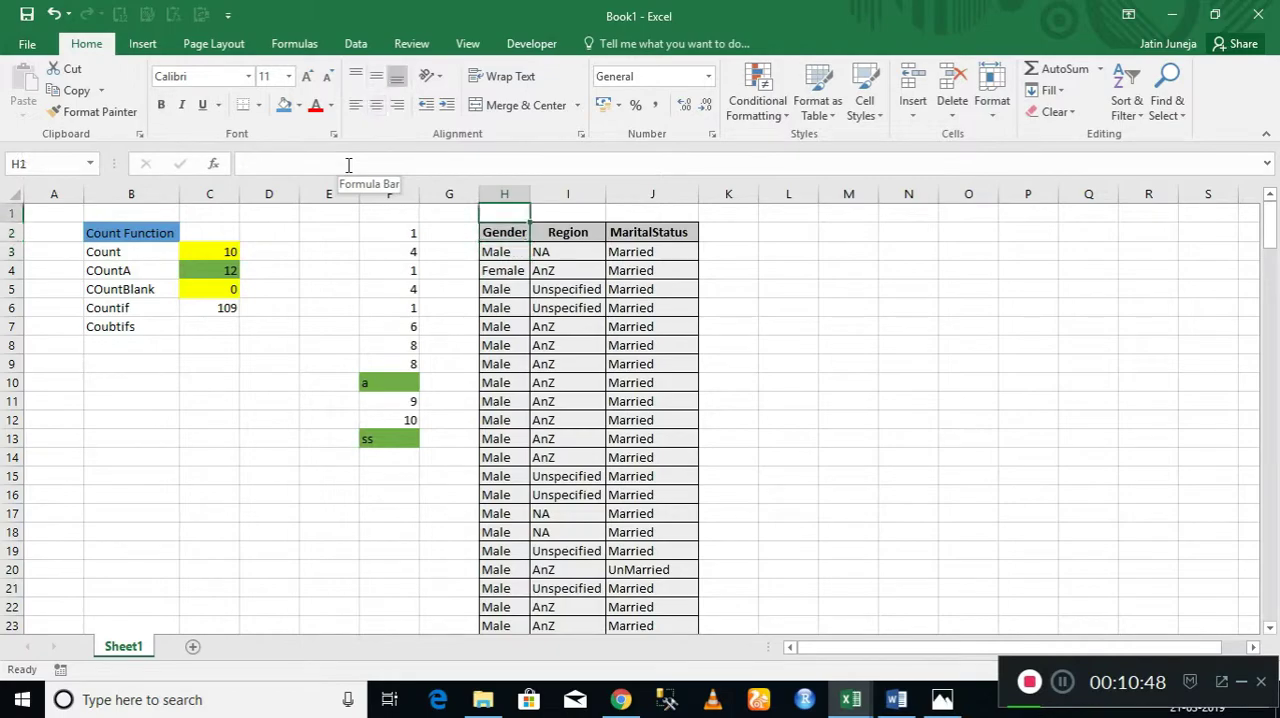
# Correct the spelling of the label in B7 to "Countifs".
pyautogui.click(120, 327)
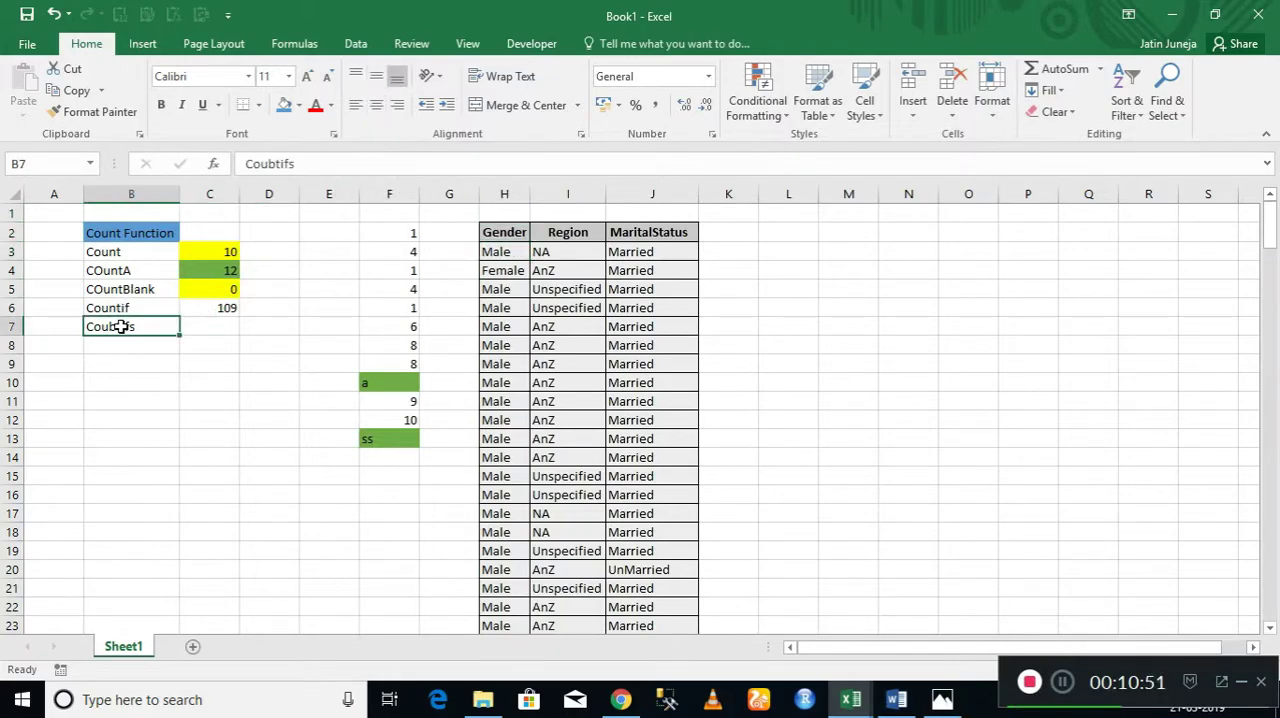
pyautogui.click(276, 164)
pyautogui.press('BackSpace')
pyautogui.write('n')
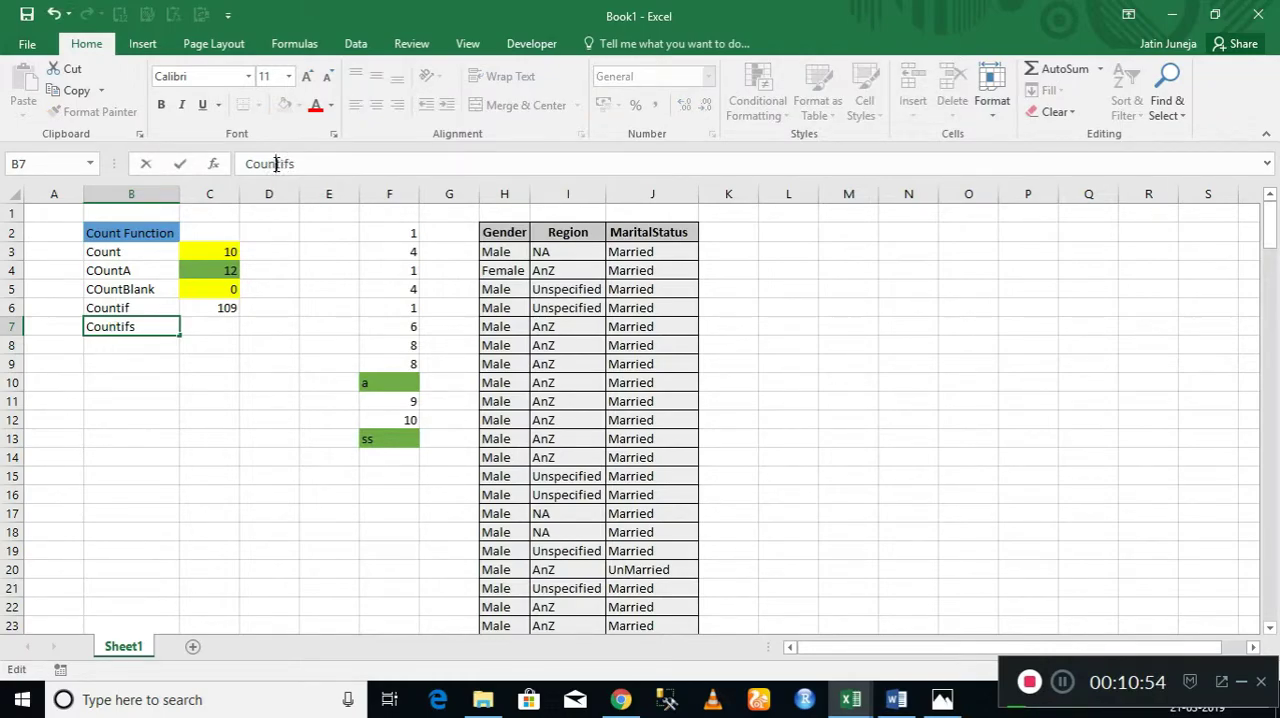
pyautogui.click(500, 226)
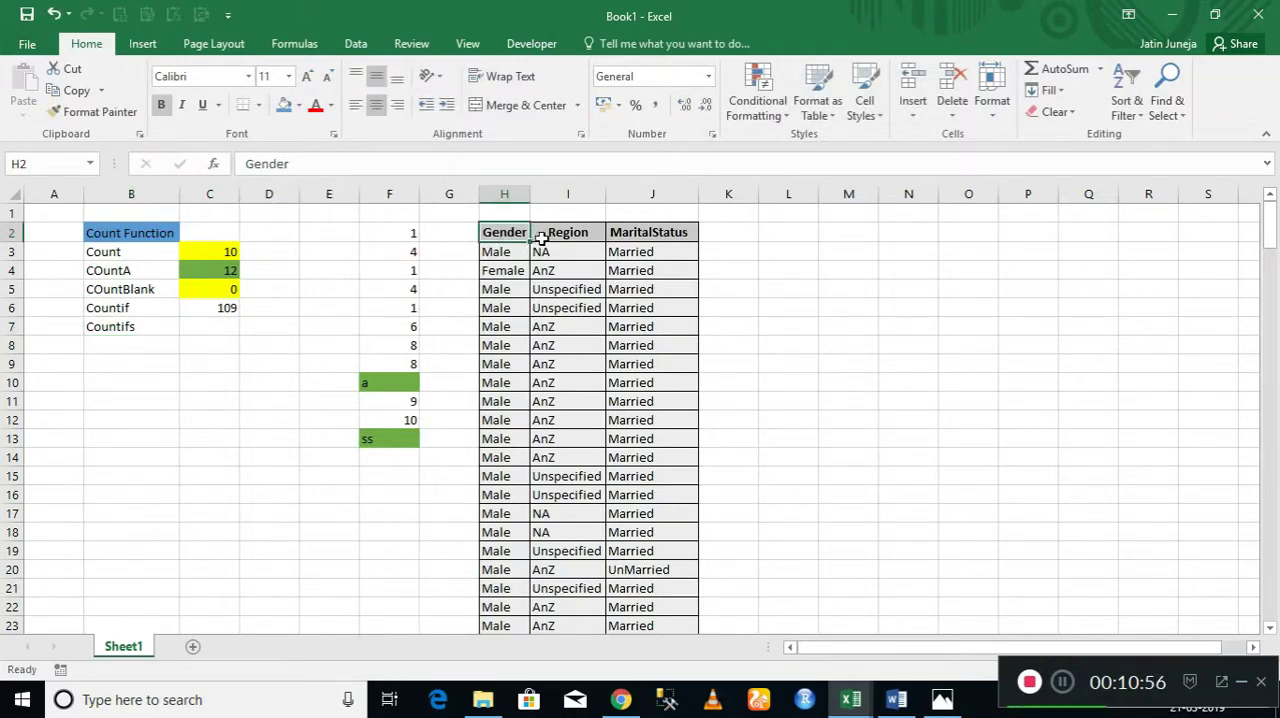
# Begin a COUNTIFS formula in C7 with Gender column H:H as the first criteria range and "Male" as its criterion.
pyautogui.click(201, 326)
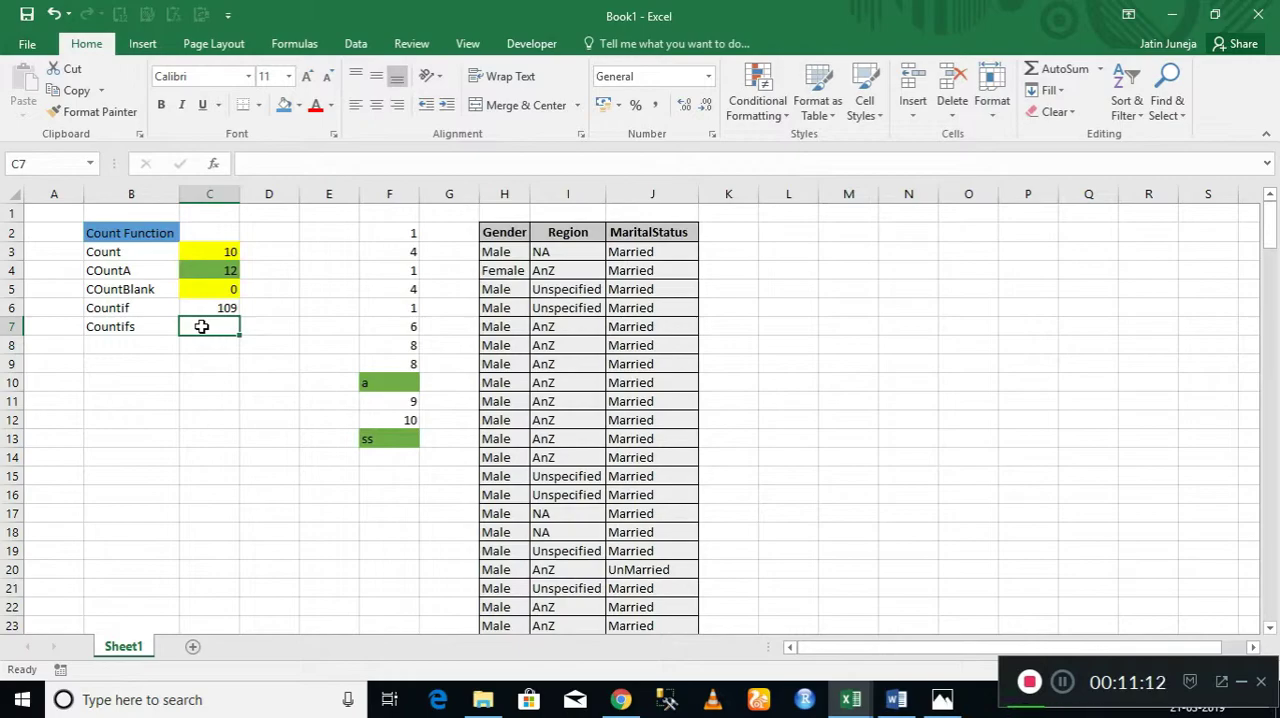
pyautogui.write('=count')
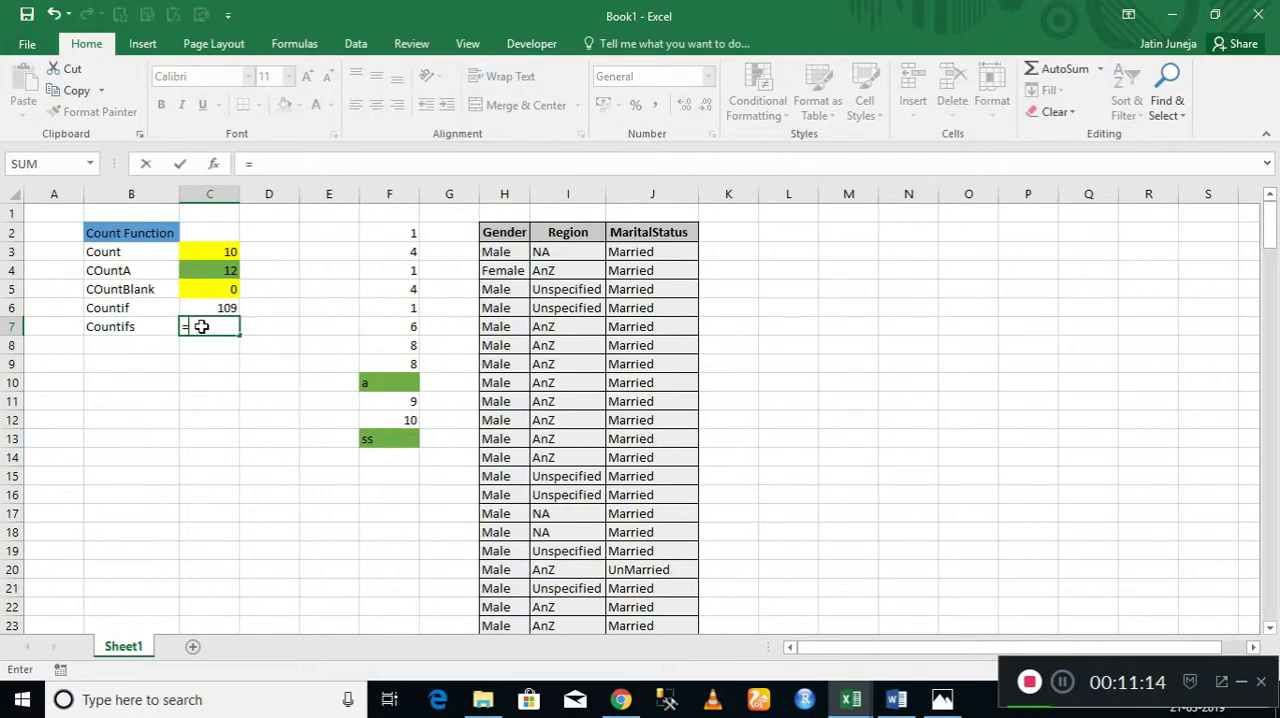
pyautogui.press('Down')
pyautogui.press('Down')
pyautogui.press('Down')
pyautogui.press('Down')
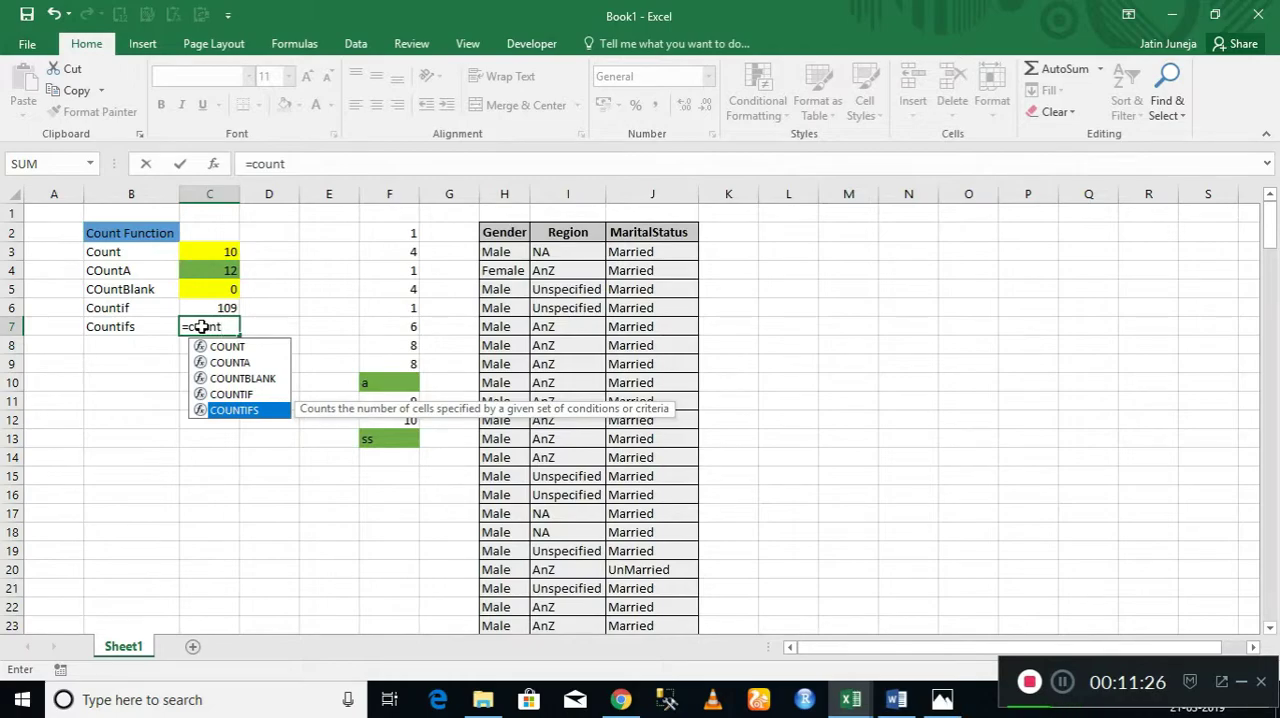
pyautogui.press('Up')
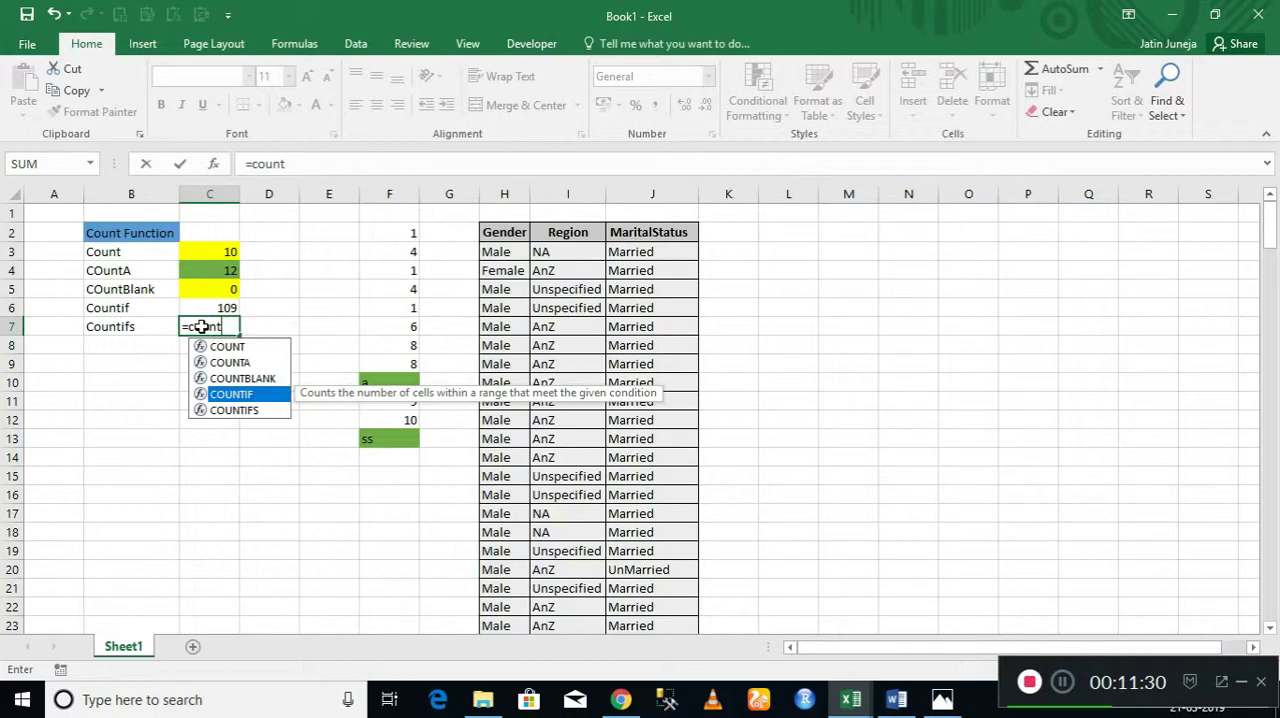
pyautogui.press('Down')
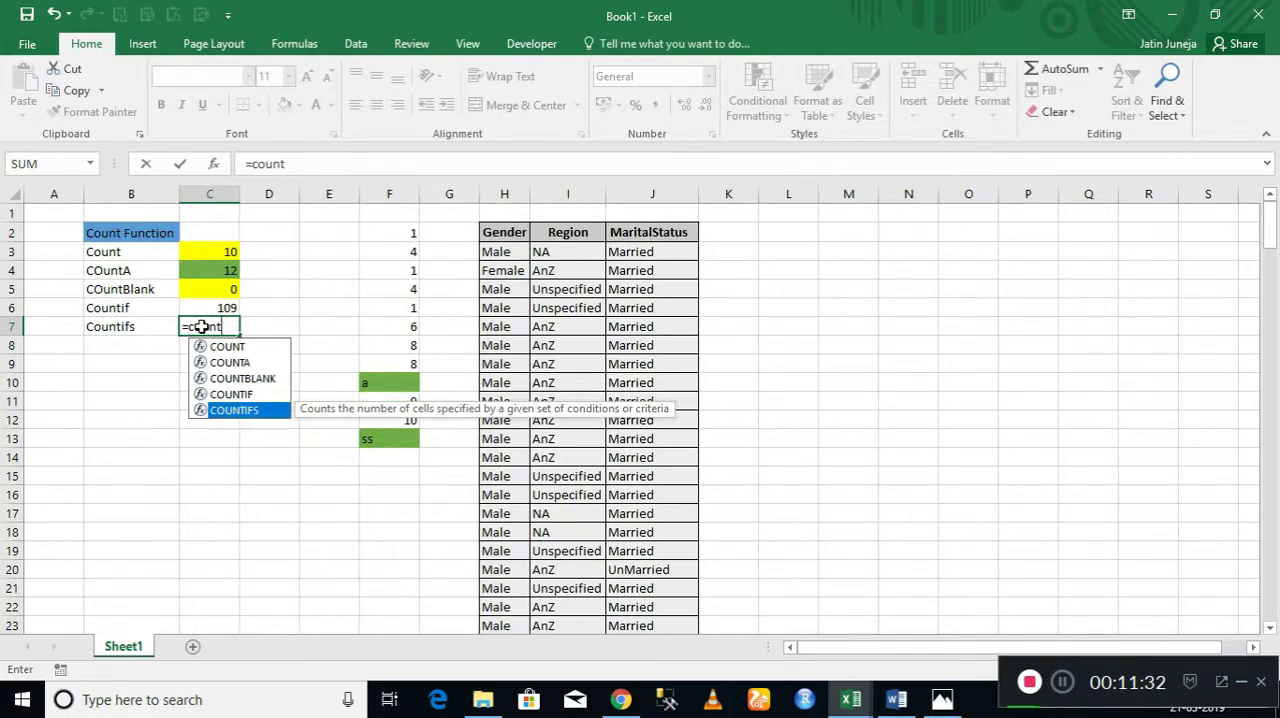
pyautogui.press('Tab')
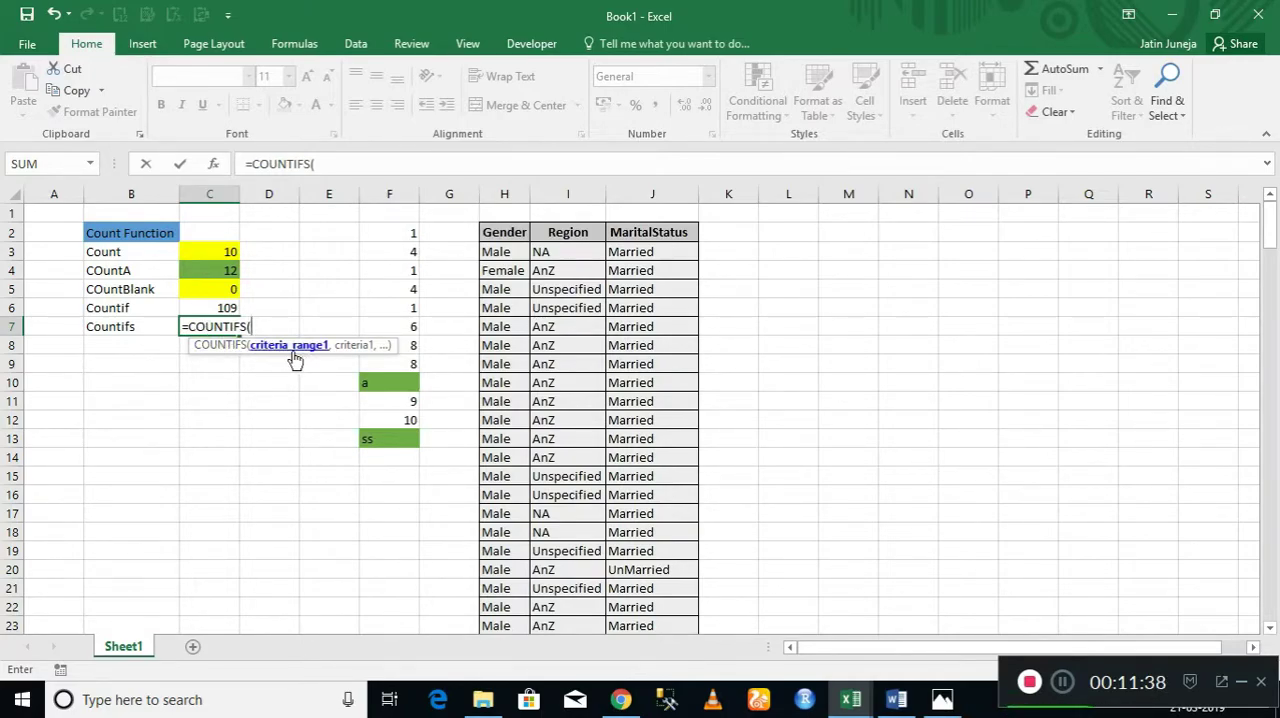
pyautogui.click(504, 192)
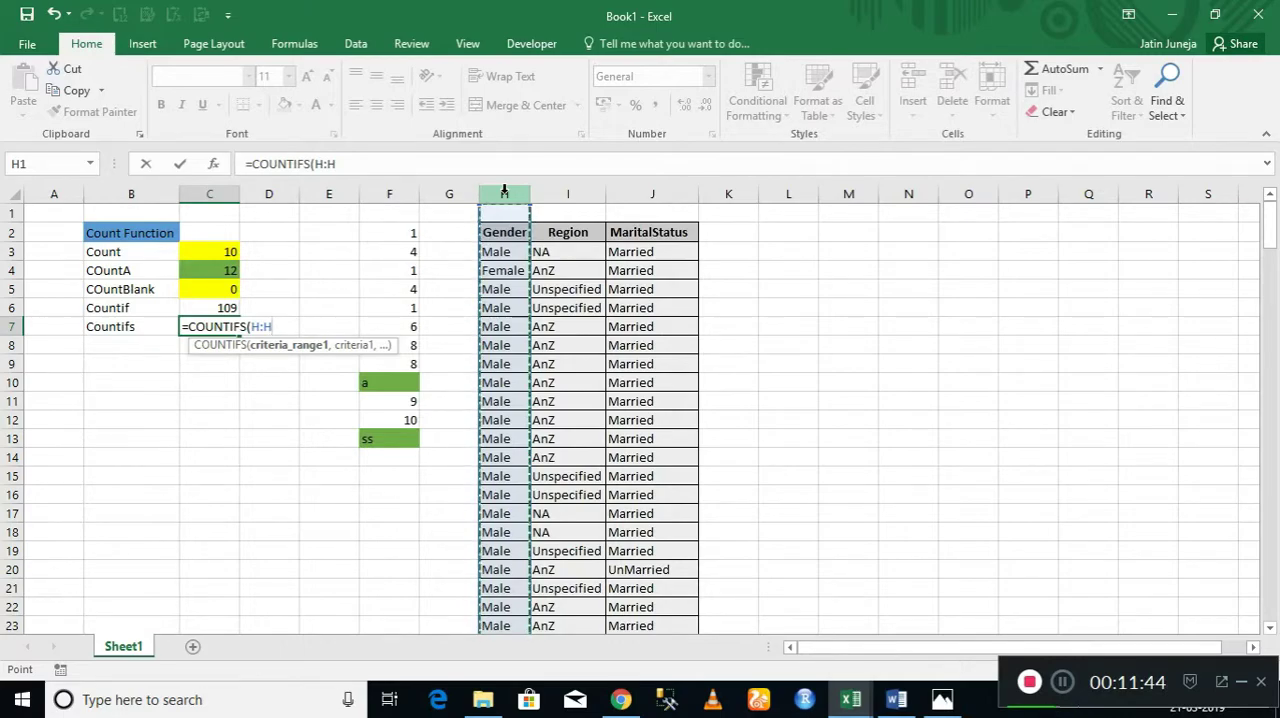
pyautogui.write(',')
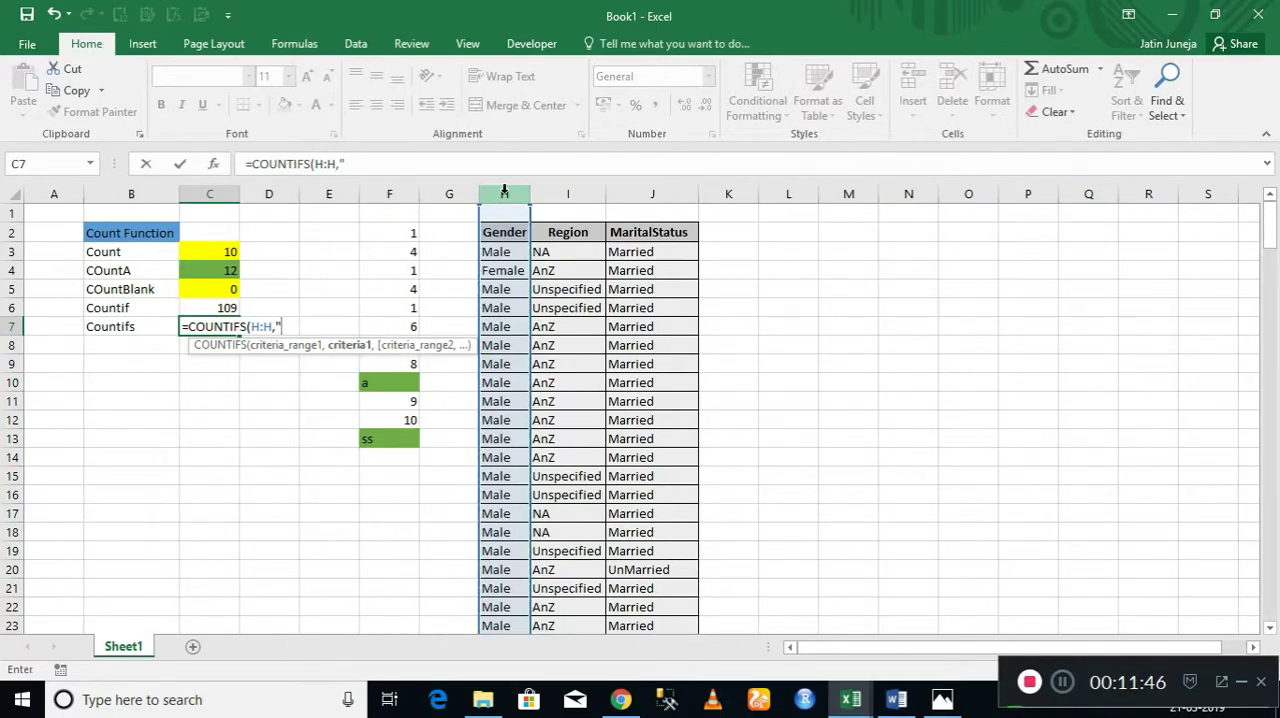
pyautogui.write('"Male')
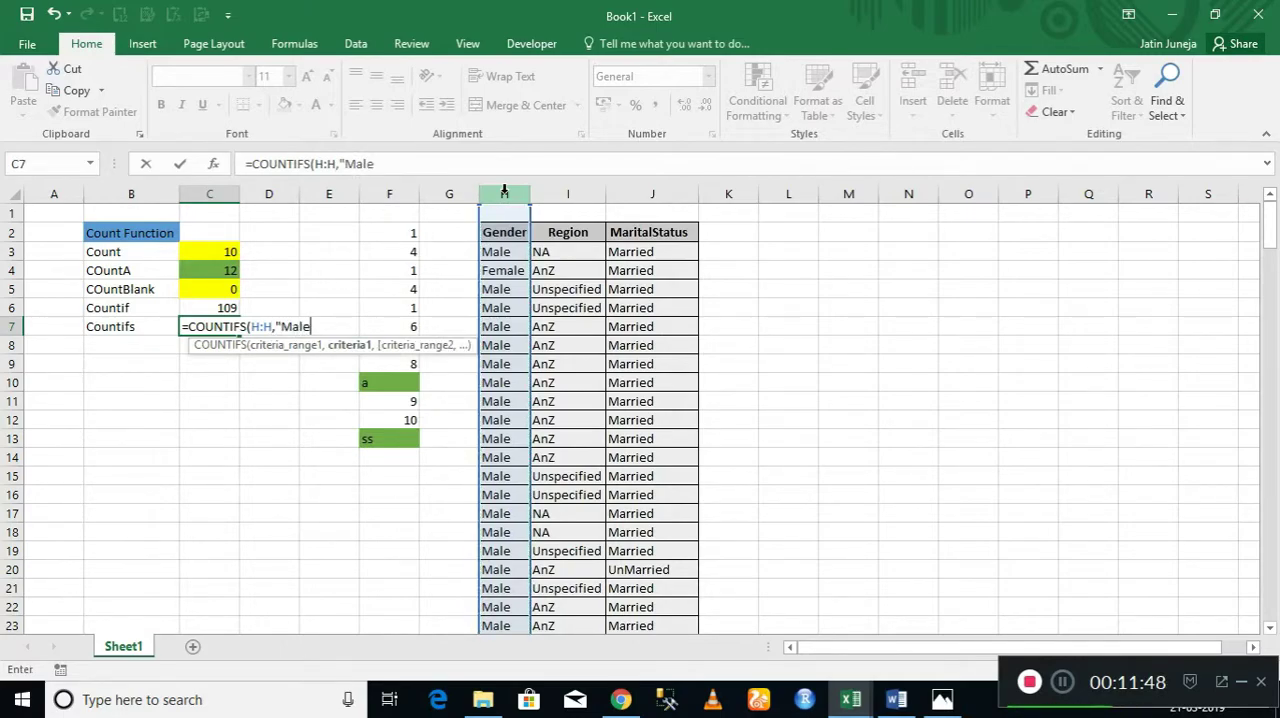
pyautogui.write('",')
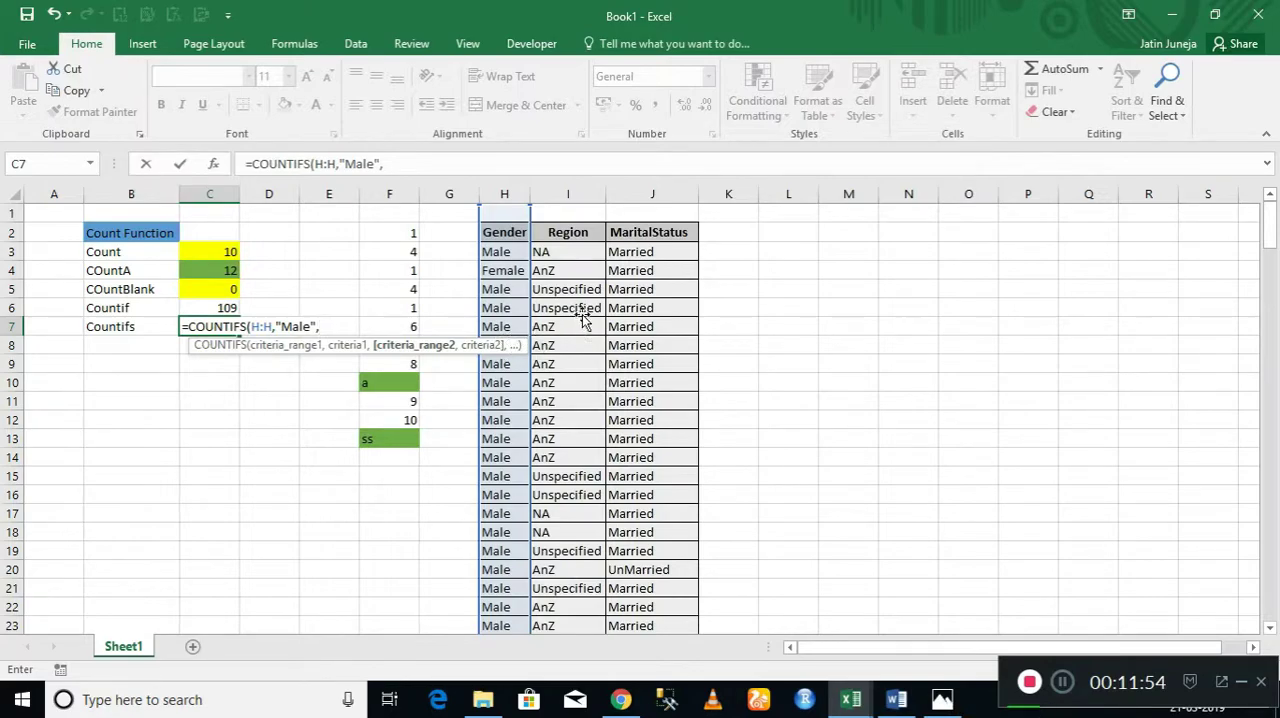
# Add Region column I:I with the criterion "NA" to the COUNTIFS formula and complete it.
pyautogui.click(569, 192)
pyautogui.write(',"')
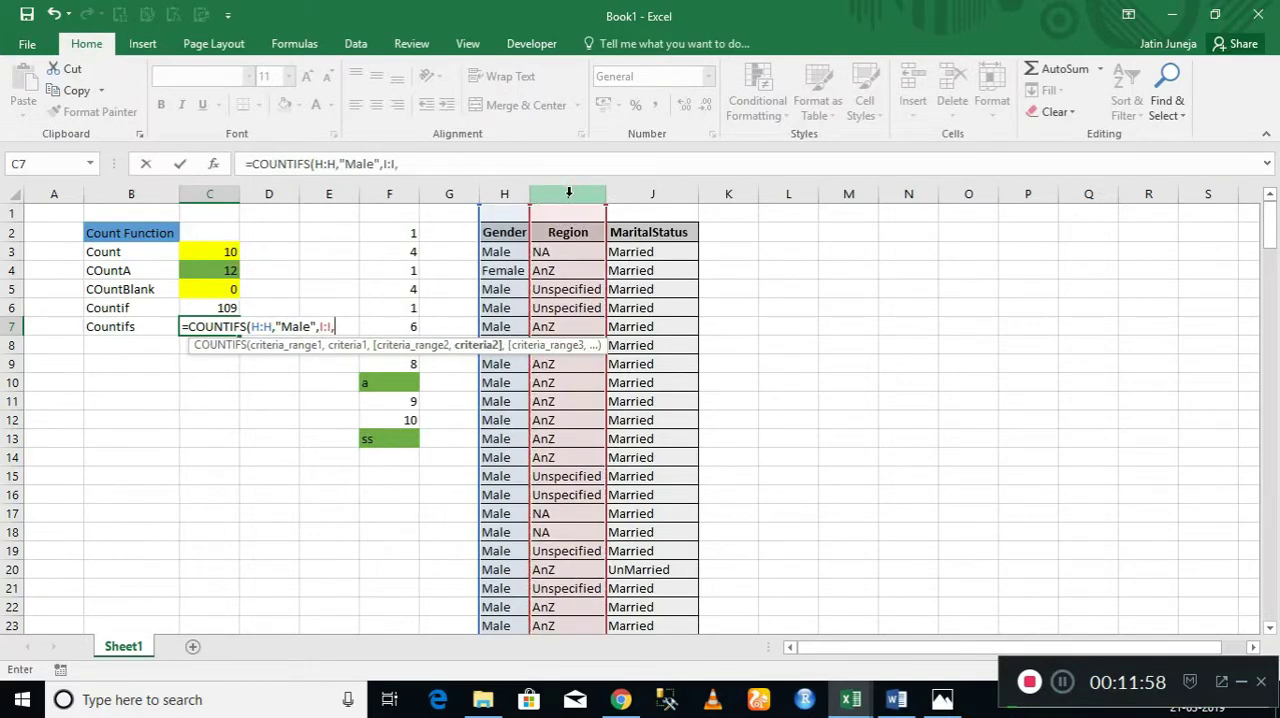
pyautogui.write('NA")')
pyautogui.press('Return')
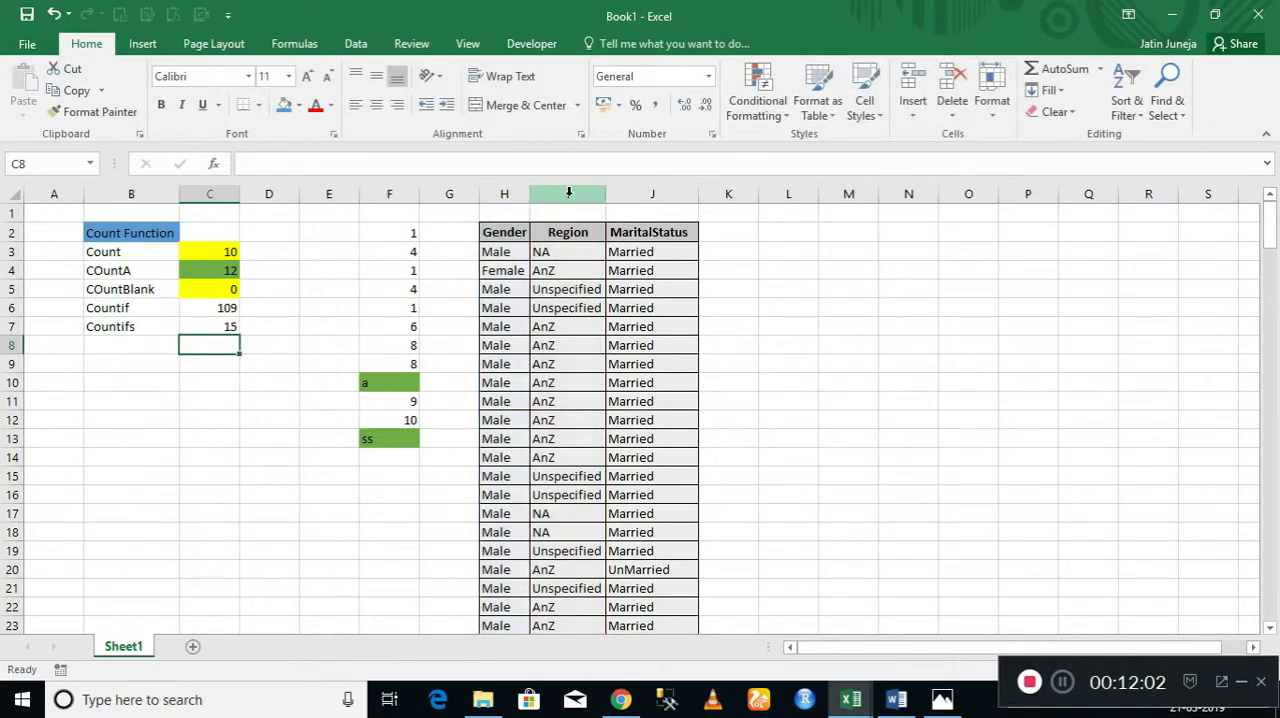
# Turn on filtering for the Gender, Region and MaritalStatus table and show only the Male records.
pyautogui.hotkey('ctrl', 'Right')
pyautogui.hotkey('ctrl', 'Right')
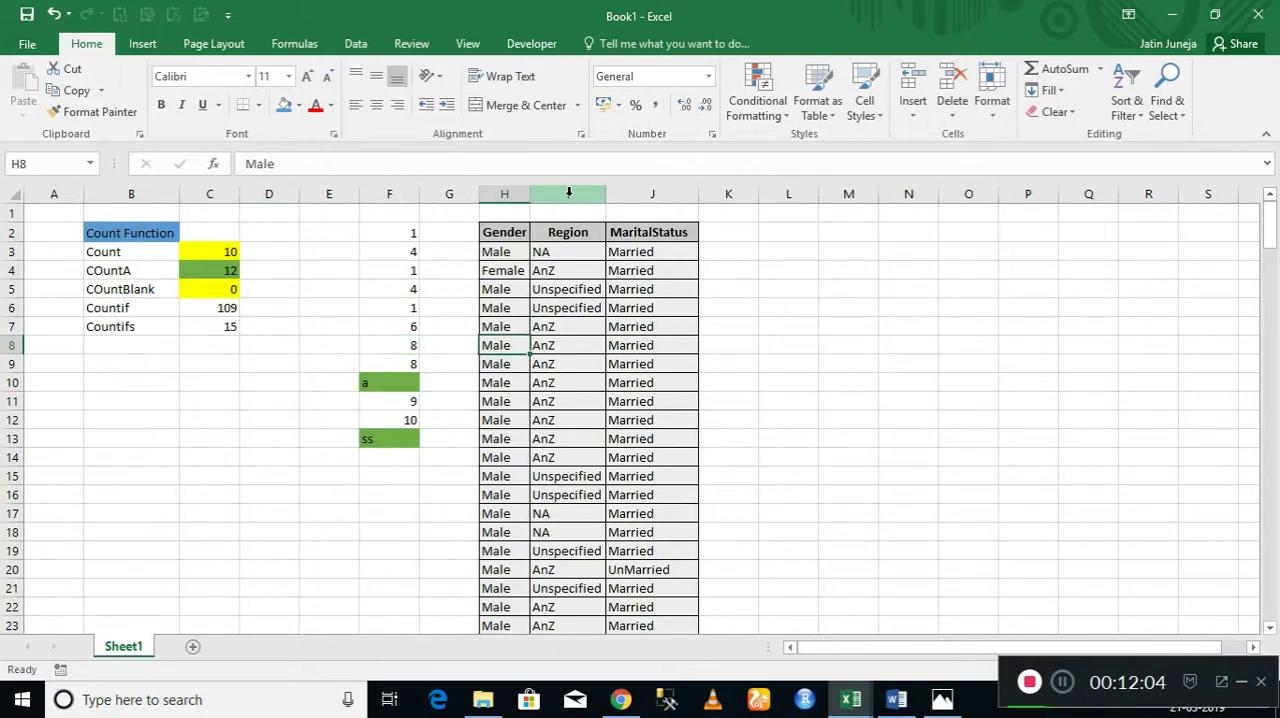
pyautogui.hotkey('ctrl', 'Up')
pyautogui.hotkey('ctrl', 'shift', 'l')
pyautogui.hotkey('alt', 'Down')
pyautogui.press('Down')
pyautogui.press('Down')
pyautogui.press('Down')
pyautogui.press('Down')
pyautogui.press('Down')
pyautogui.press('Down')
pyautogui.press('space')
pyautogui.press('Tab')
pyautogui.press('Return')
# Filter the Region column to show only NA among the Male records.
pyautogui.press('Right')
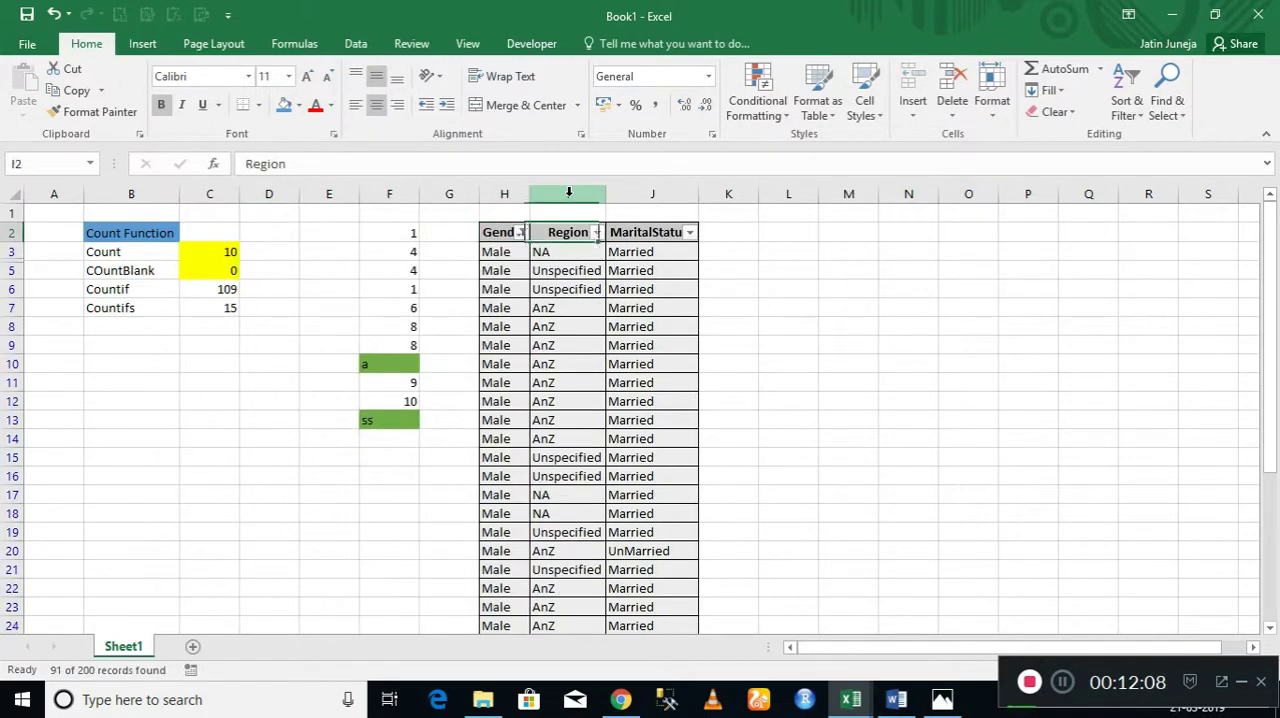
pyautogui.hotkey('alt', 'Down')
pyautogui.press('Down')
pyautogui.press('Down')
pyautogui.press('Down')
pyautogui.press('Down')
pyautogui.press('Down')
pyautogui.press('space')
pyautogui.press('Down')
pyautogui.press('Down')
pyautogui.press('space')
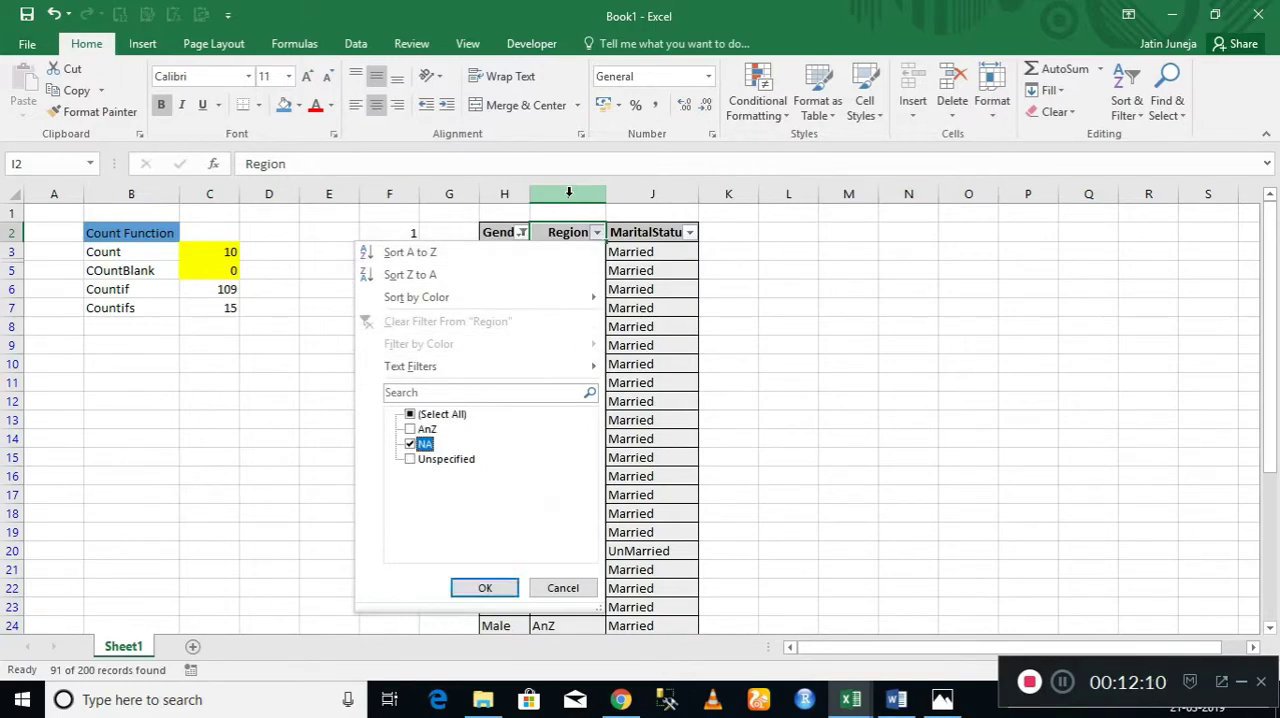
pyautogui.press('Return')
# Check the filtered Male and NA records against the COUNTIFS result, and remove the filters from the table.
pyautogui.press('Down')
pyautogui.hotkey('shift', 'Down')
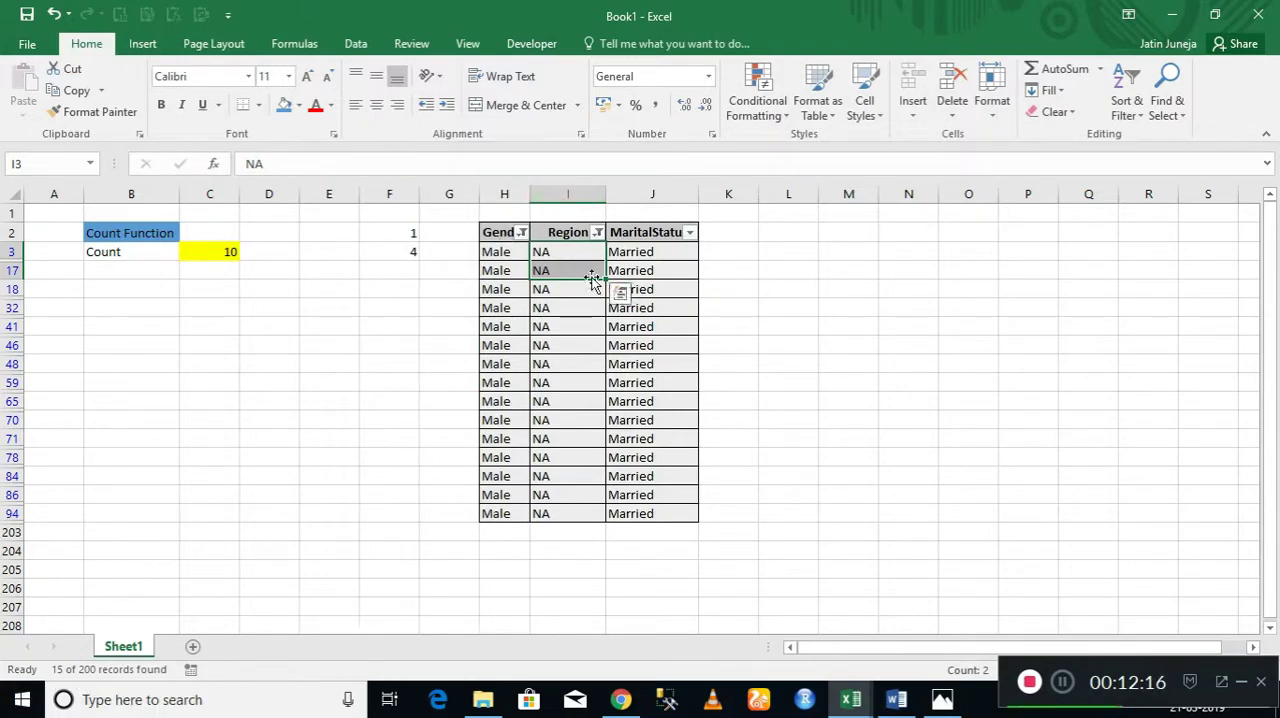
pyautogui.click(560, 237)
pyautogui.hotkey('ctrl', 'shift', 'l')
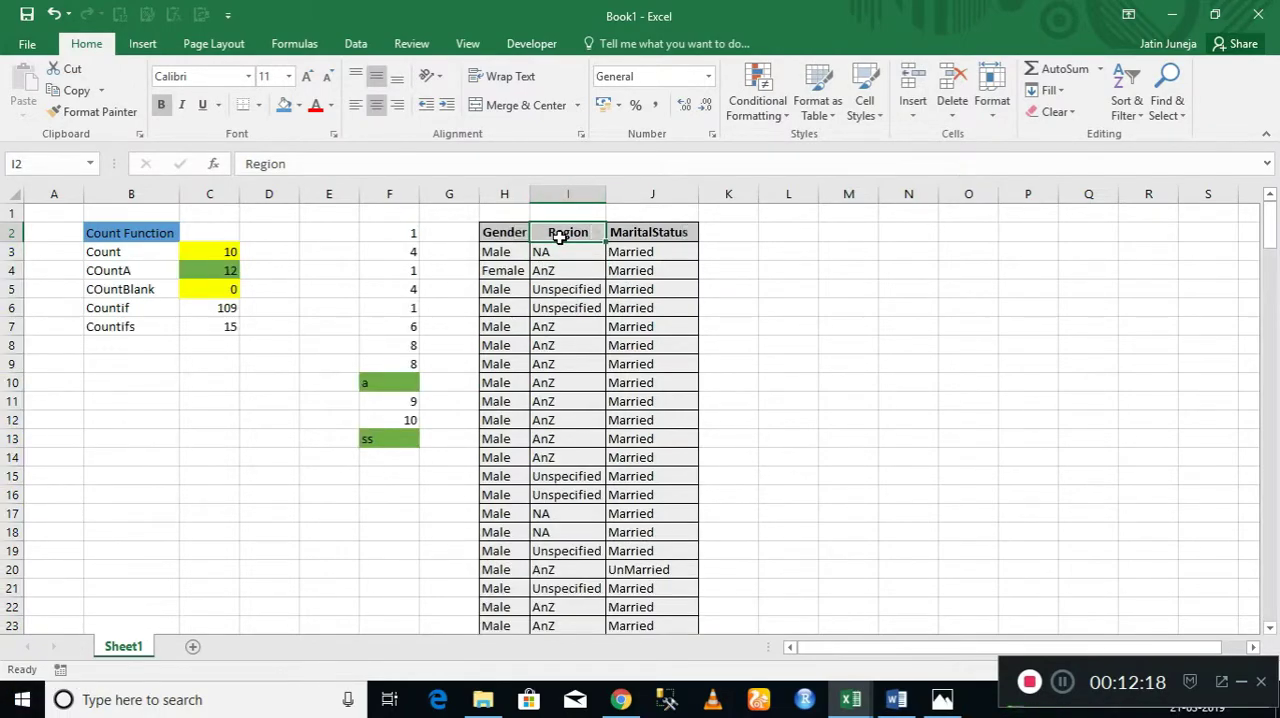
# Change the Gender criterion of the COUNTIFS formula in C7 to "Female".
pyautogui.click(213, 327)
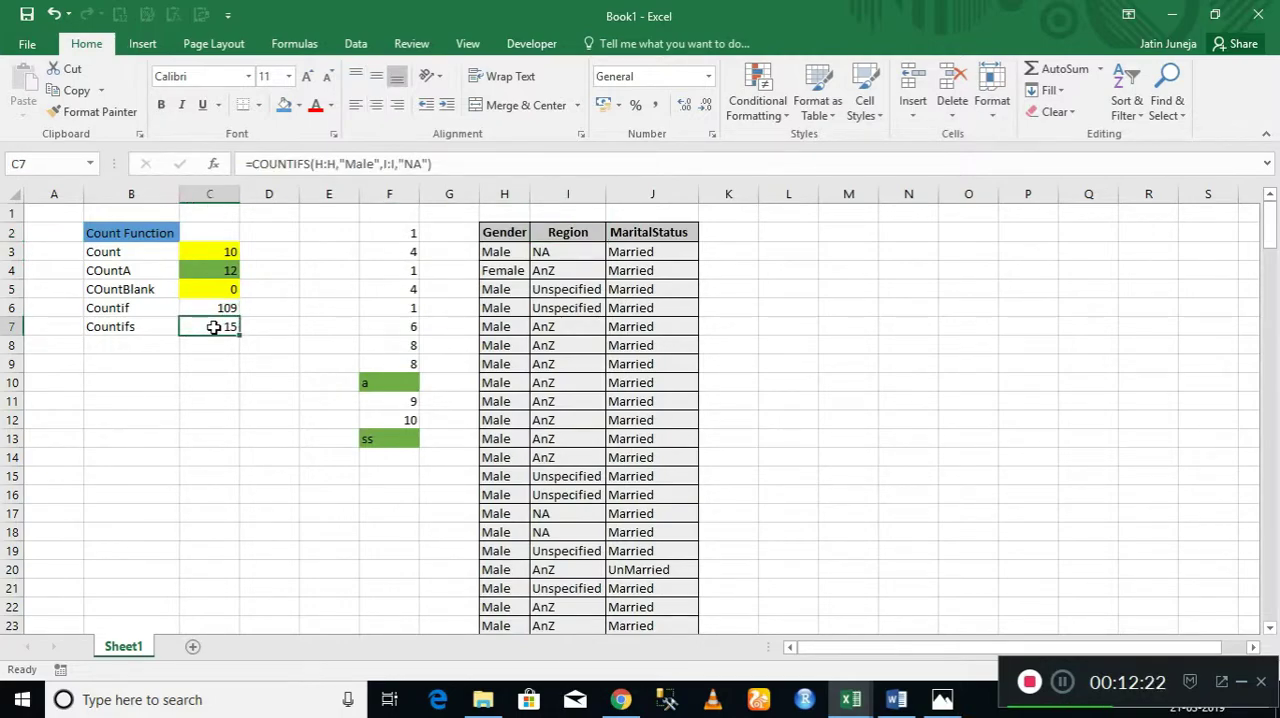
pyautogui.click(354, 164)
pyautogui.press('BackSpace')
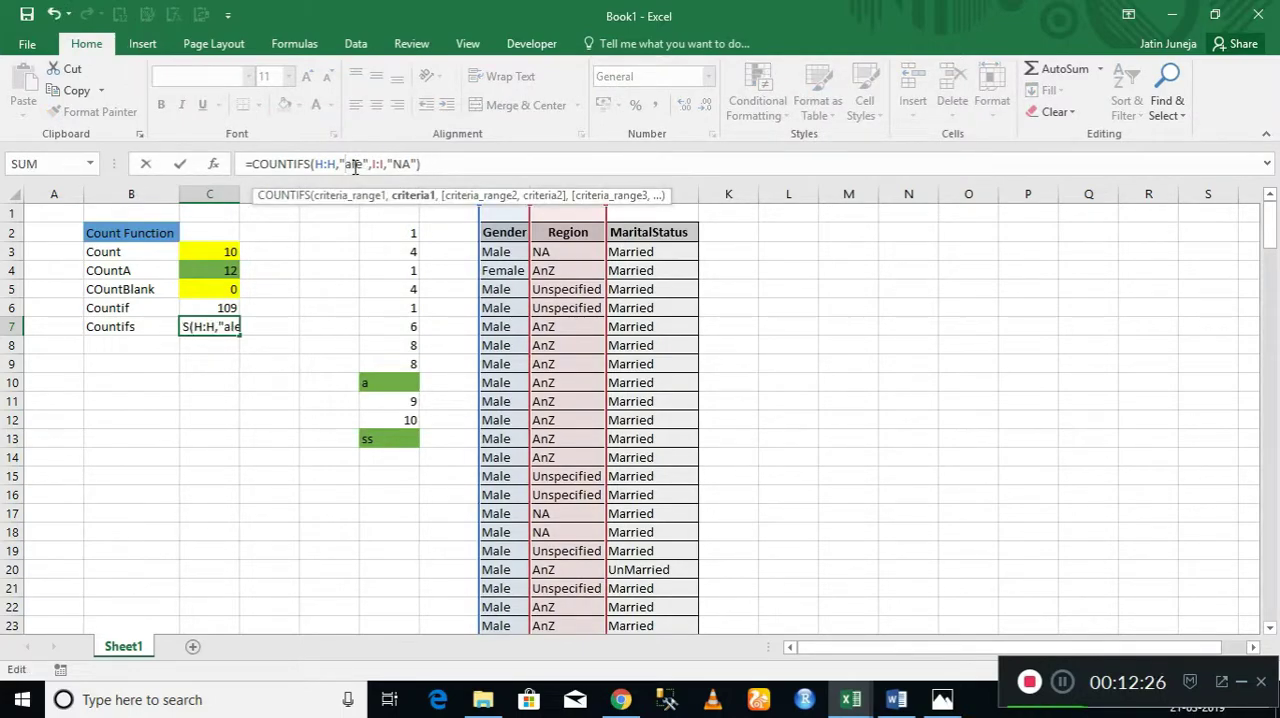
pyautogui.write('Fem')
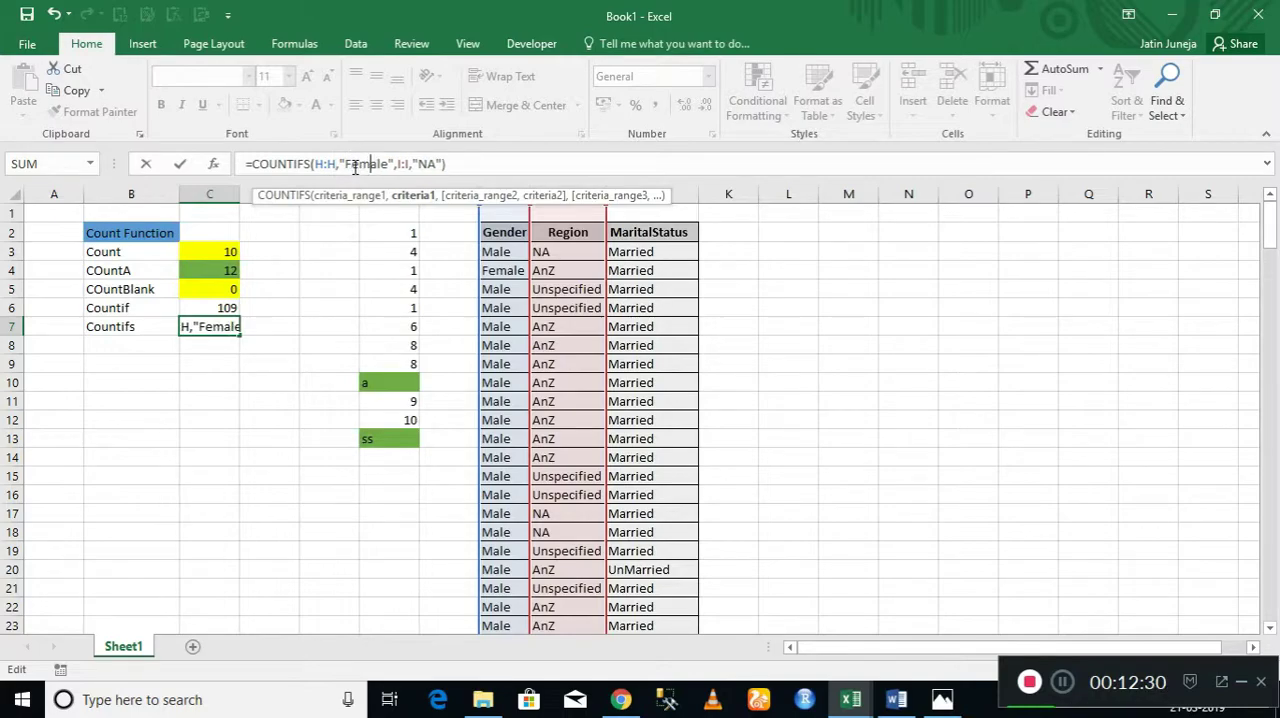
pyautogui.press('Return')
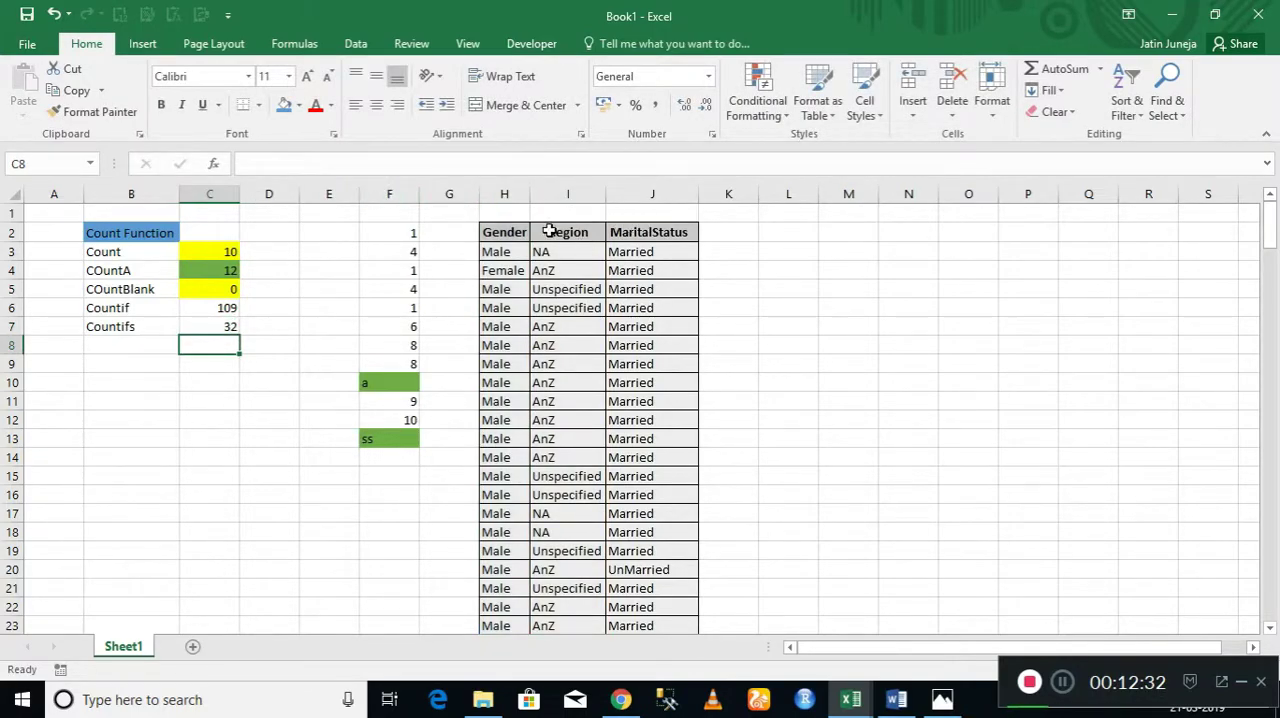
# Turn on filtering for the table again and show only the Female records in the Gender column.
pyautogui.click(524, 232)
pyautogui.hotkey('ctrl', 'shift', 'l')
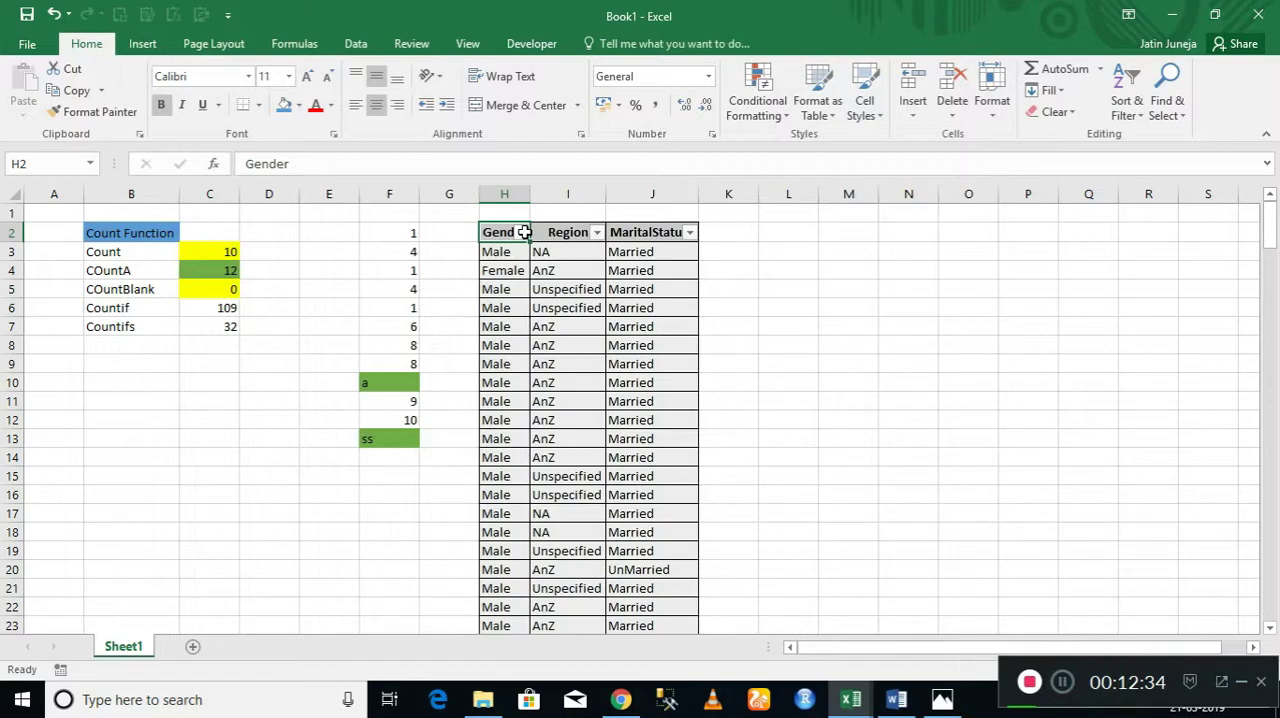
pyautogui.click(522, 232)
pyautogui.press('space')
pyautogui.press('space')
pyautogui.press('Down')
# Filter the Region column to show only NA among the Female records.
pyautogui.press('space')
pyautogui.press('Return')
pyautogui.press('Right')
pyautogui.hotkey('alt', 'Down')
pyautogui.press('e')
pyautogui.press('Down')
pyautogui.press('space')
pyautogui.press('Down')
pyautogui.press('Down')
pyautogui.press('space')
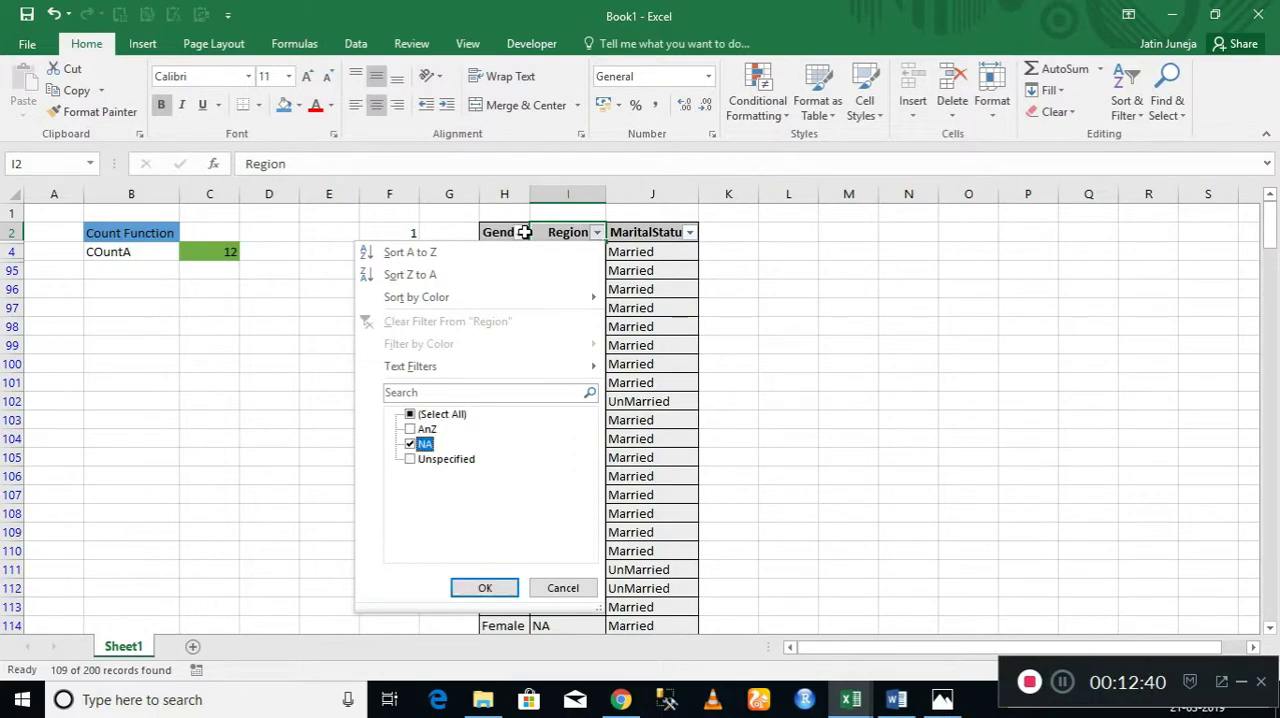
pyautogui.press('Return')
# Select the filtered Region entries to check their count, and remove the filters from the table.
pyautogui.press('Down')
pyautogui.hotkey('ctrl', 'shift', 'Down')
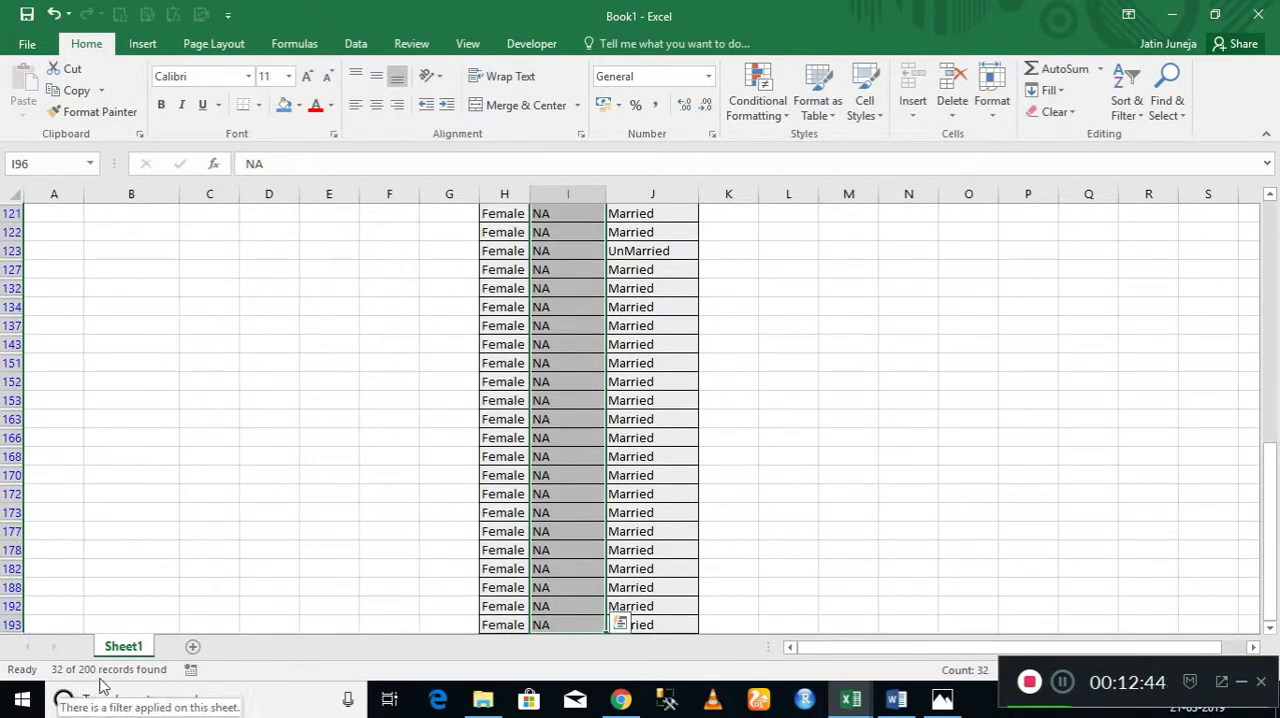
pyautogui.hotkey('ctrl', 'Up')
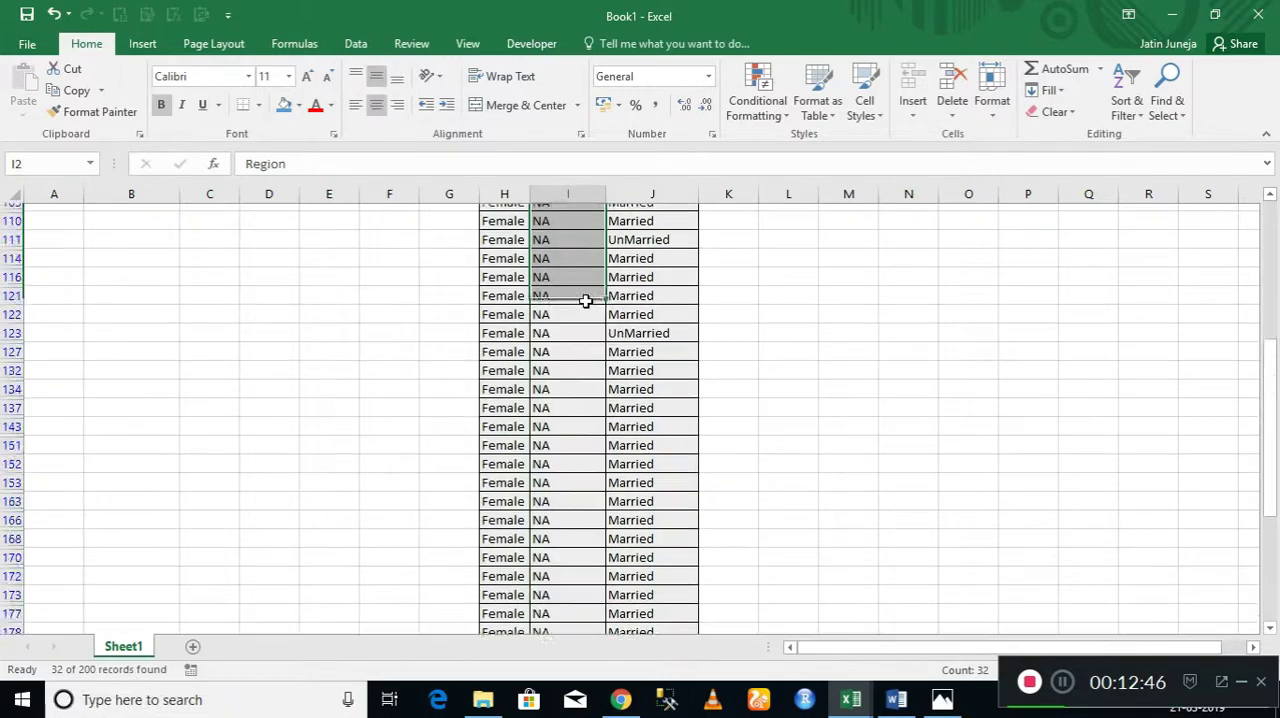
pyautogui.press('Up')
pyautogui.press('Down')
pyautogui.hotkey('ctrl', 'shift', 'l')
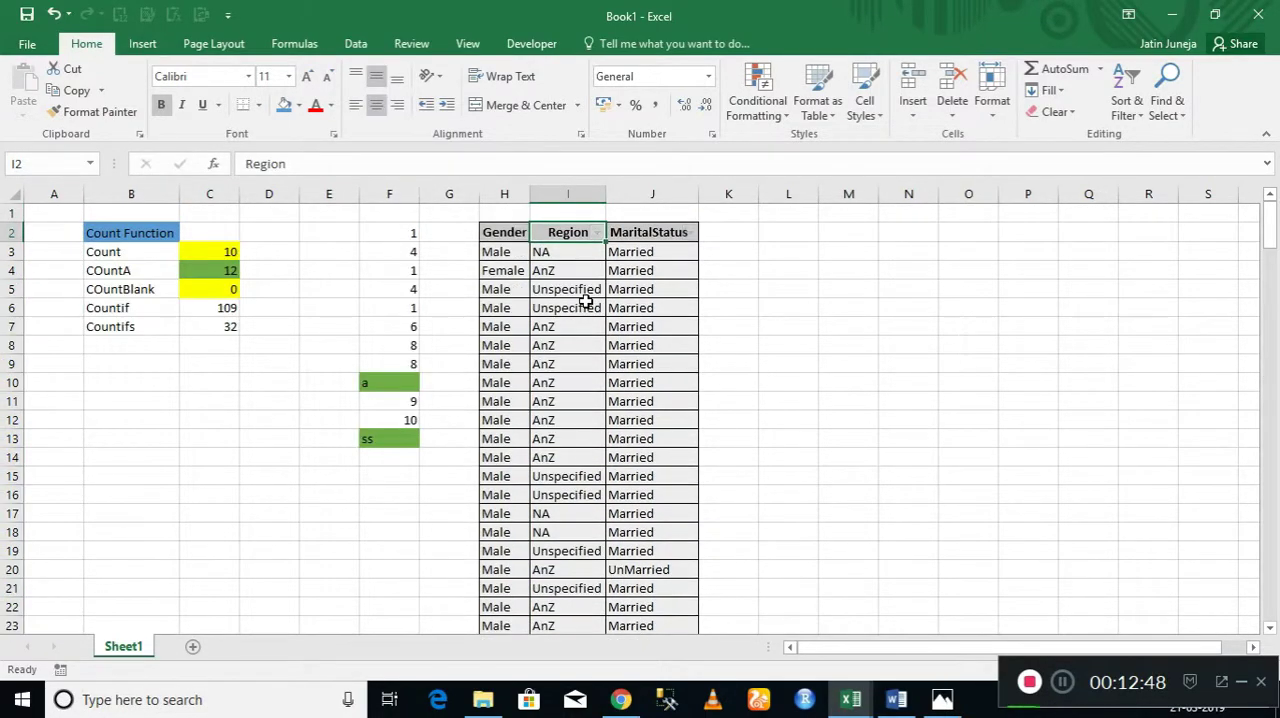
# Select the function labels and their results in B3:C7 to recap the counting functions.
pyautogui.press('Left')
pyautogui.press('Left')
pyautogui.press('Left')
pyautogui.press('Left')
pyautogui.press('Left')
pyautogui.press('Left')
pyautogui.press('Left')
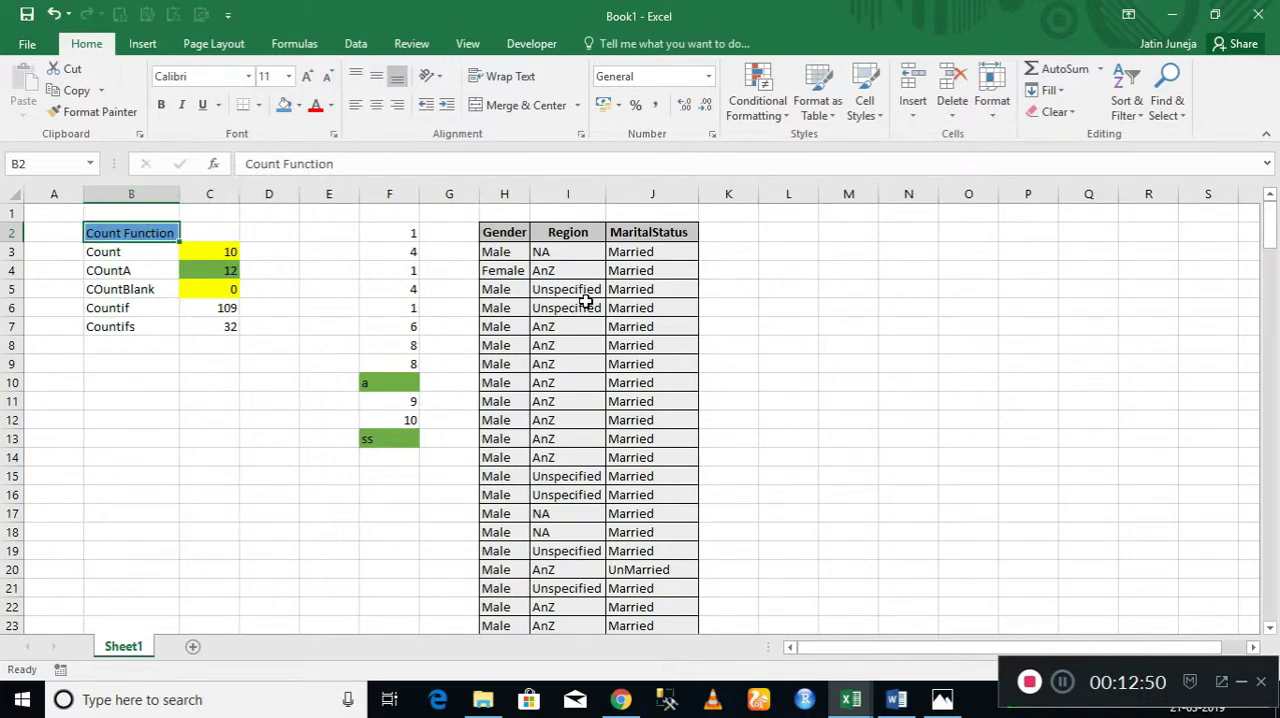
pyautogui.press('Down')
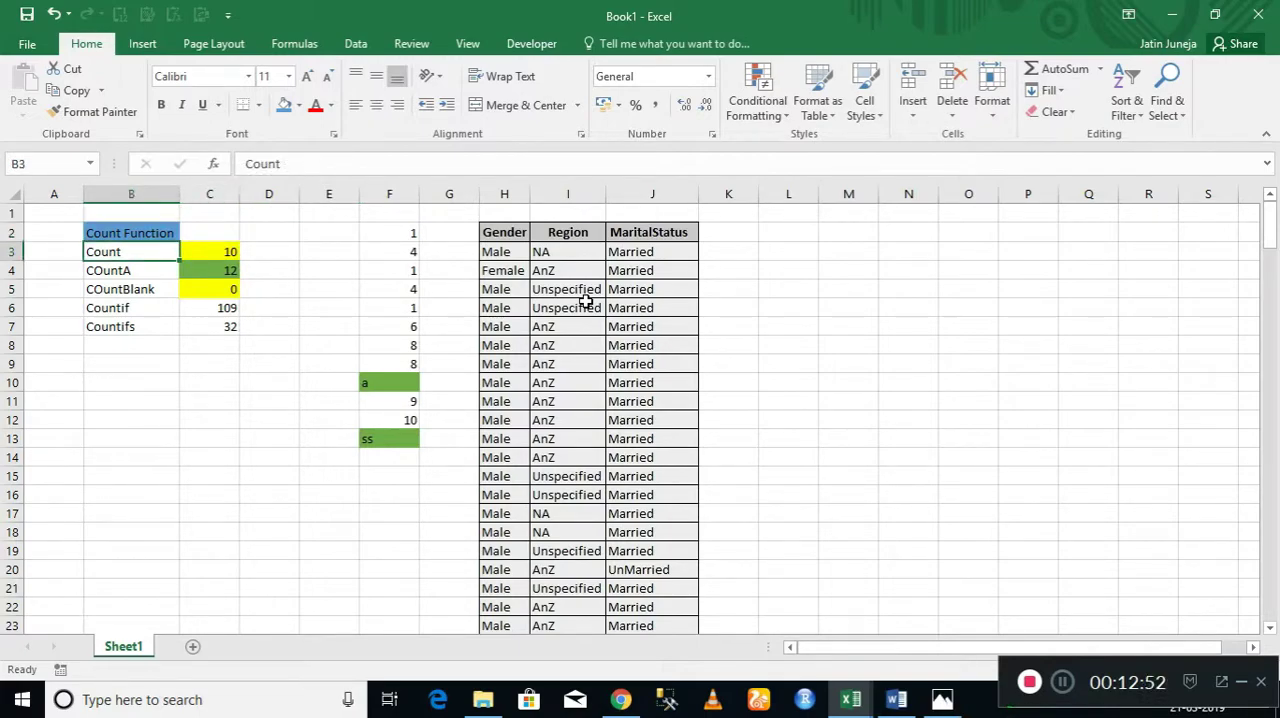
pyautogui.hotkey('shift', 'Right')
pyautogui.hotkey('shift', 'Down')
pyautogui.hotkey('shift', 'Down')
pyautogui.hotkey('shift', 'Down')
pyautogui.hotkey('shift', 'Down')
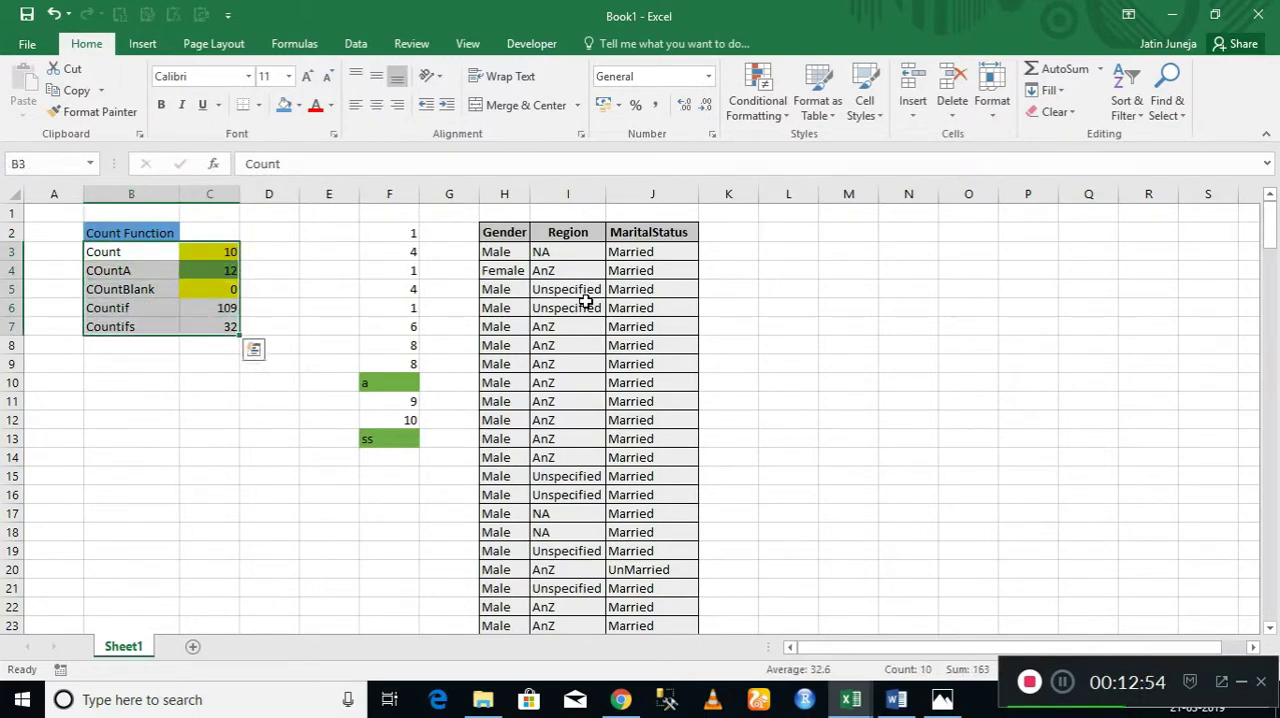
# Review the COUNT, COUNTA, COUNTBLANK, COUNTIF and COUNTIFS formulas in C3:C7 one by one, and return to cell A1.
pyautogui.press('Left')
pyautogui.press('Right')
pyautogui.press('Right')
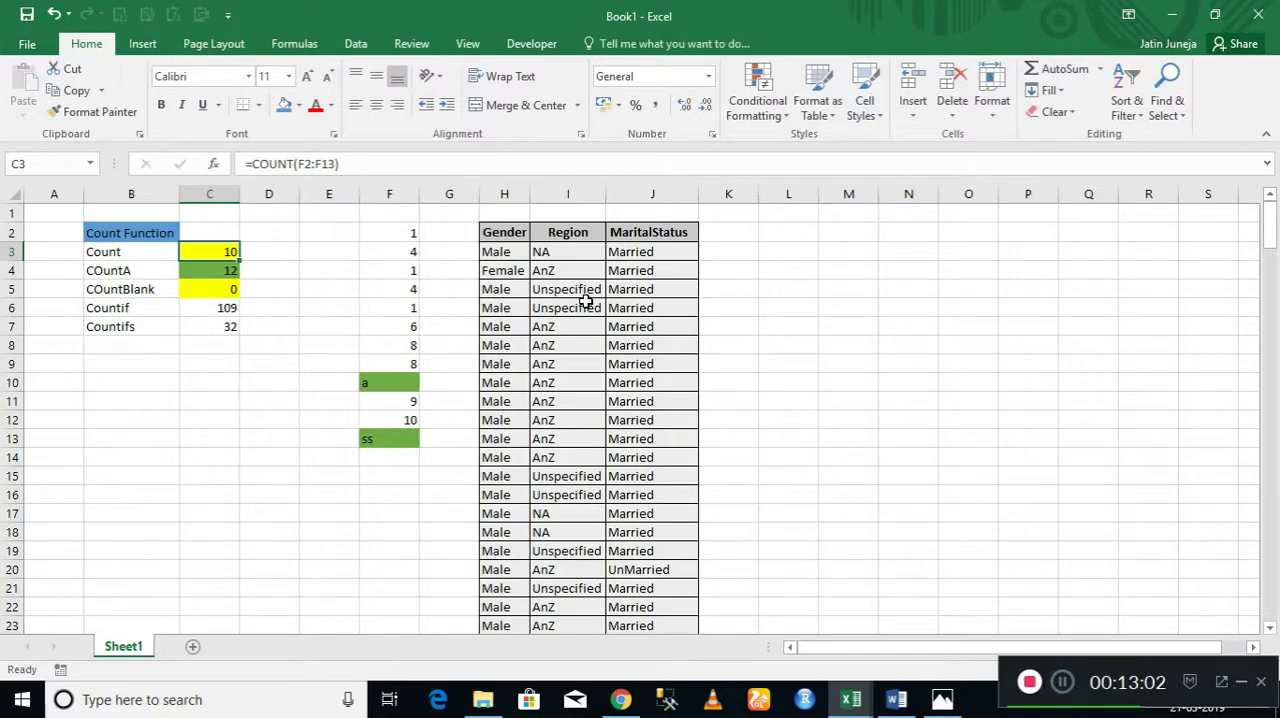
pyautogui.press('Left')
pyautogui.press('Down')
pyautogui.press('Right')
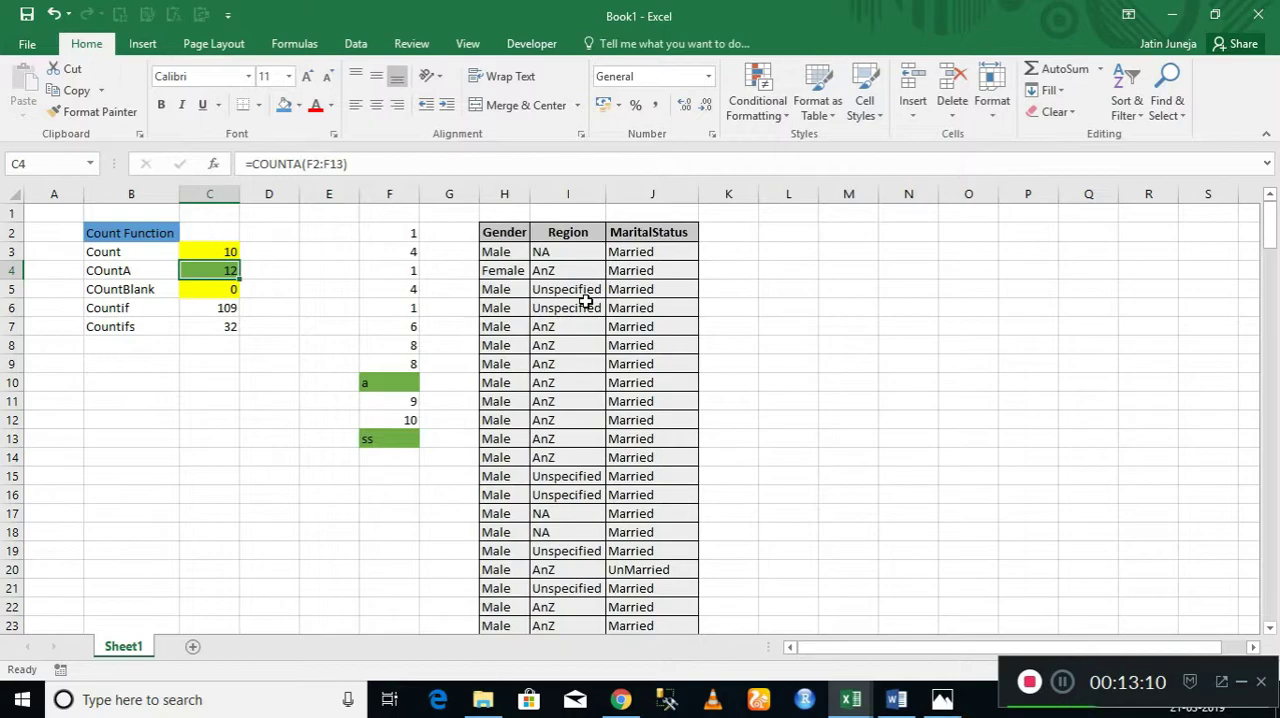
pyautogui.press('Down')
pyautogui.press('Left')
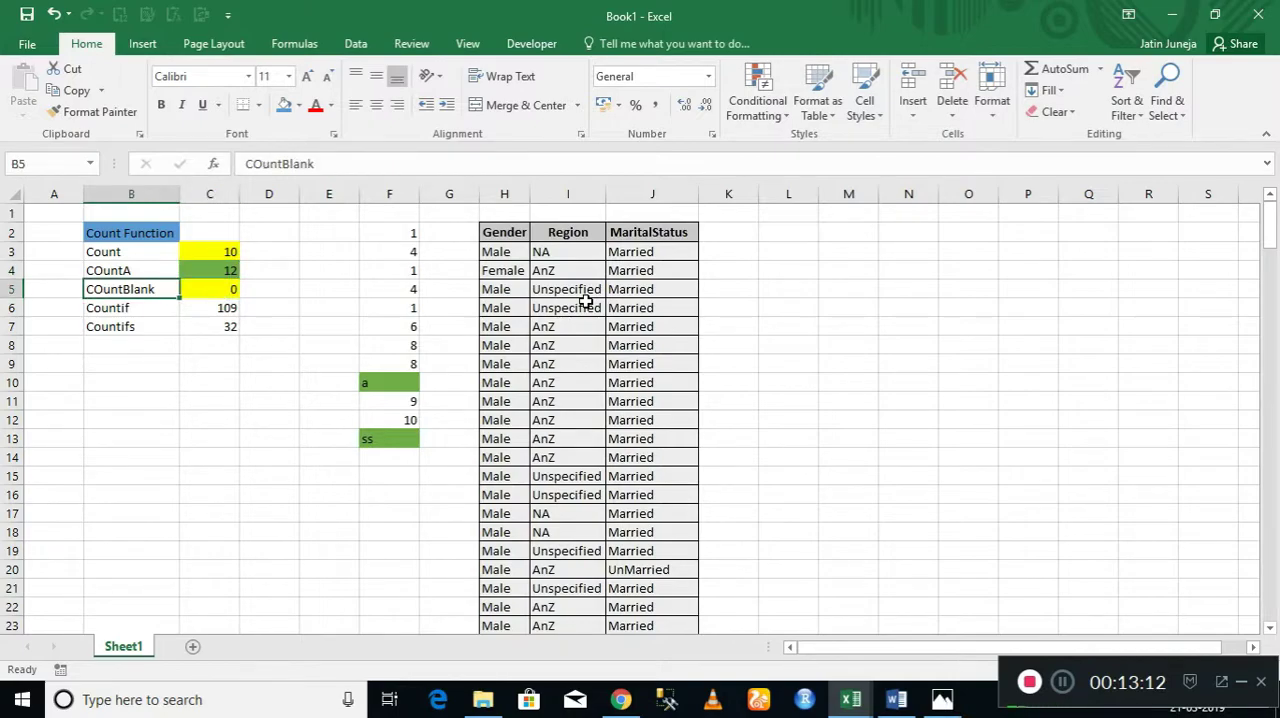
pyautogui.press('Right')
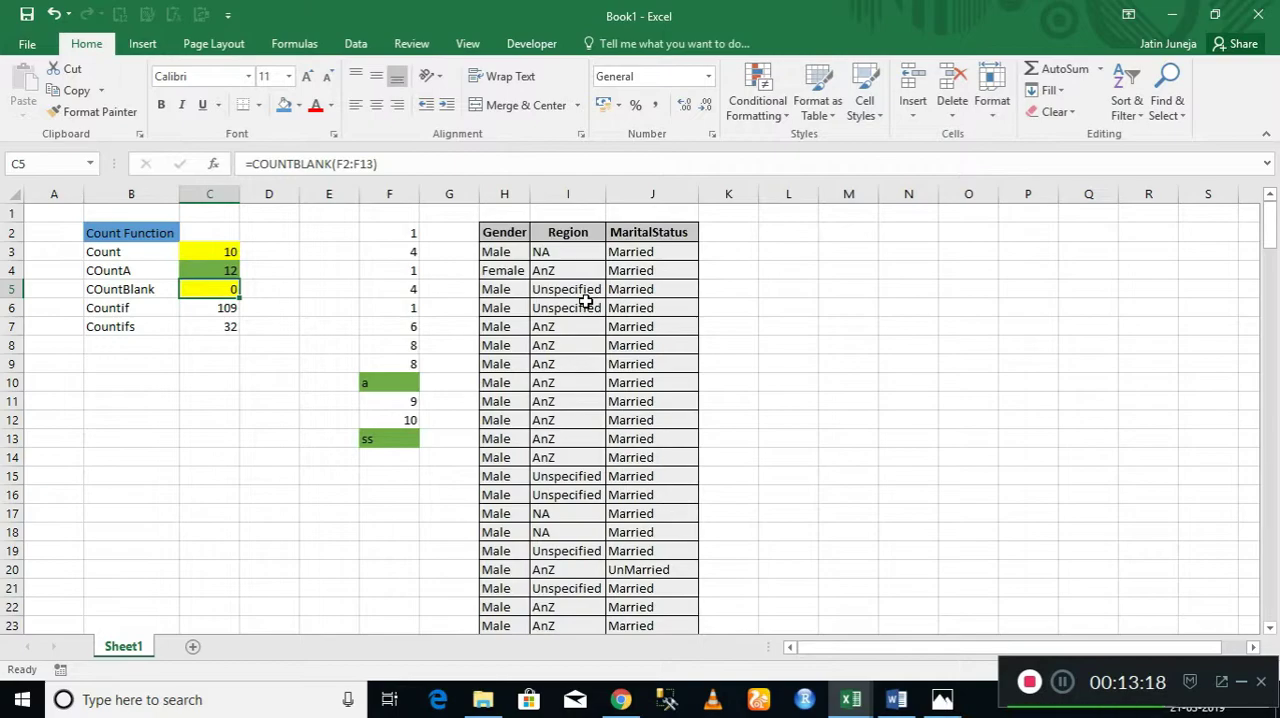
pyautogui.press('Down')
pyautogui.press('Left')
pyautogui.press('Right')
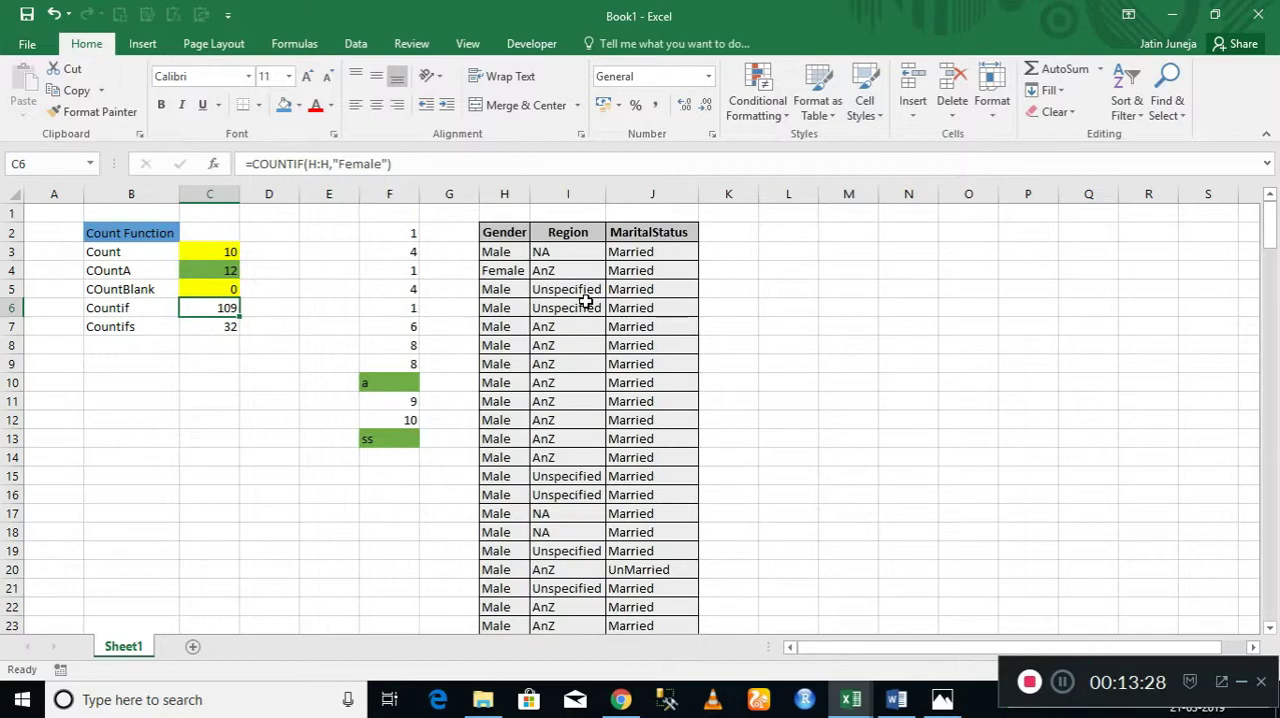
pyautogui.press('Down')
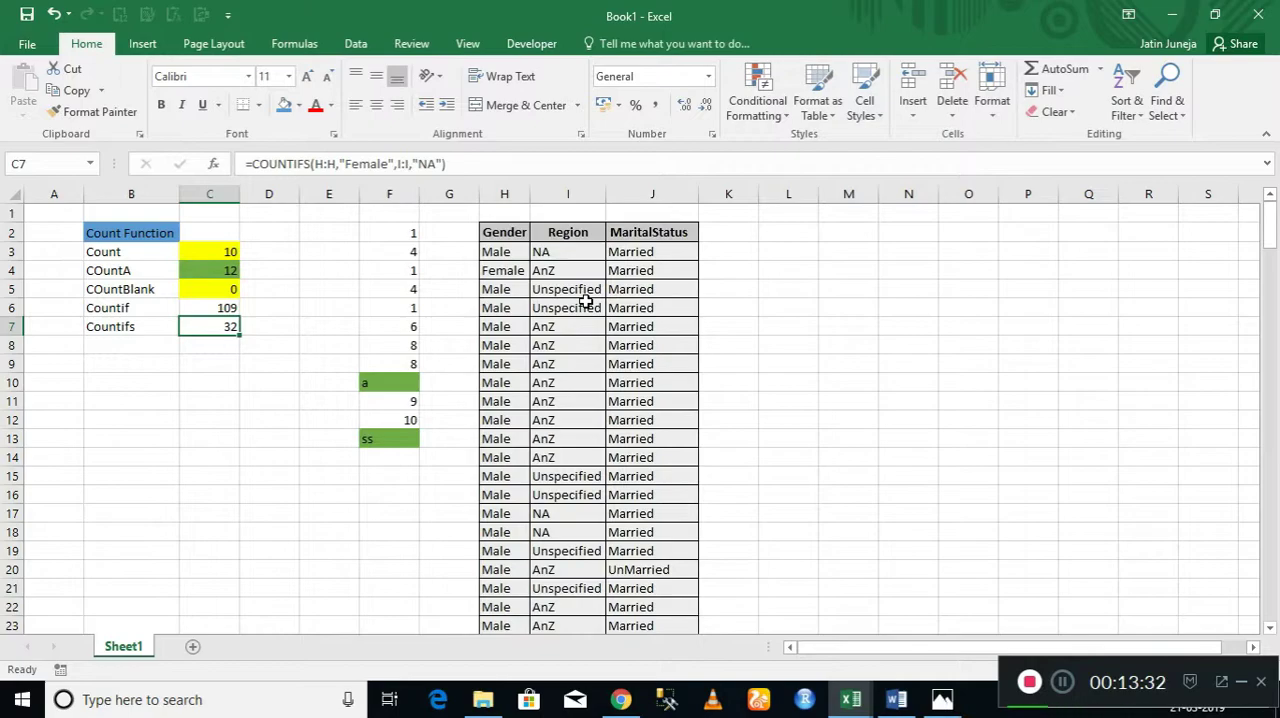
pyautogui.hotkey('ctrl', 'Up')
pyautogui.press('Home')
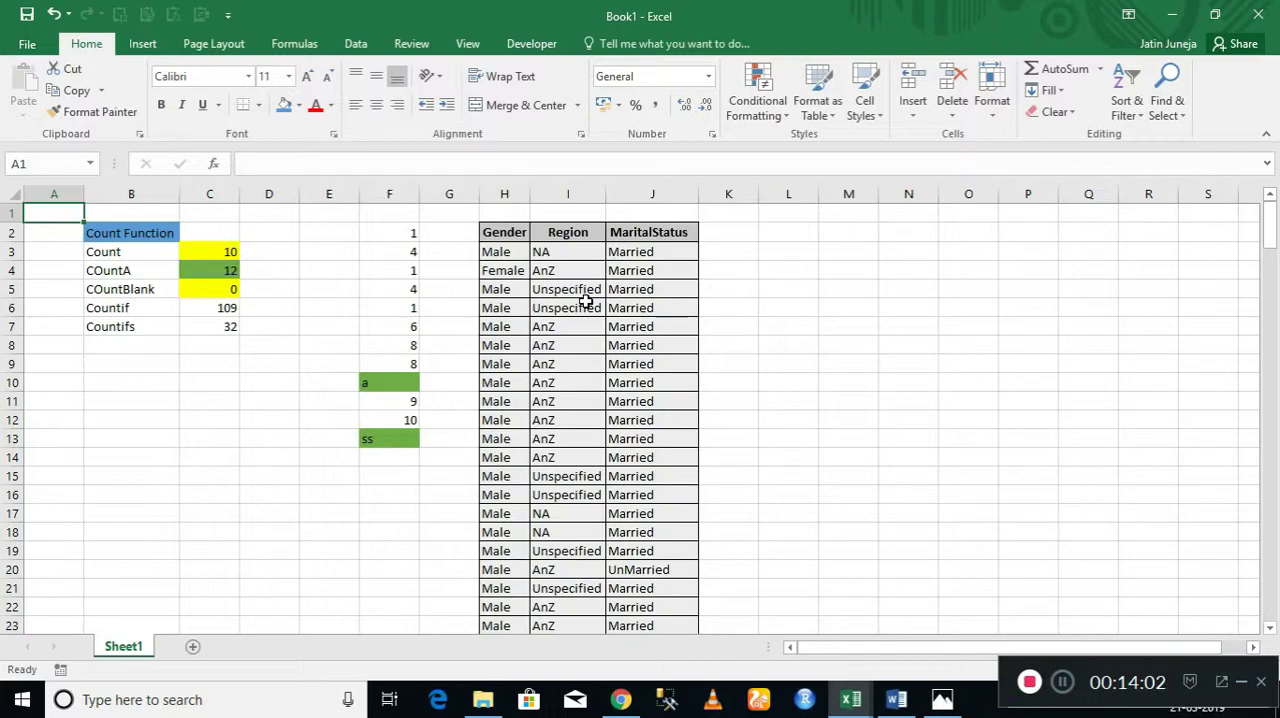
pyautogui.click(1063, 683)
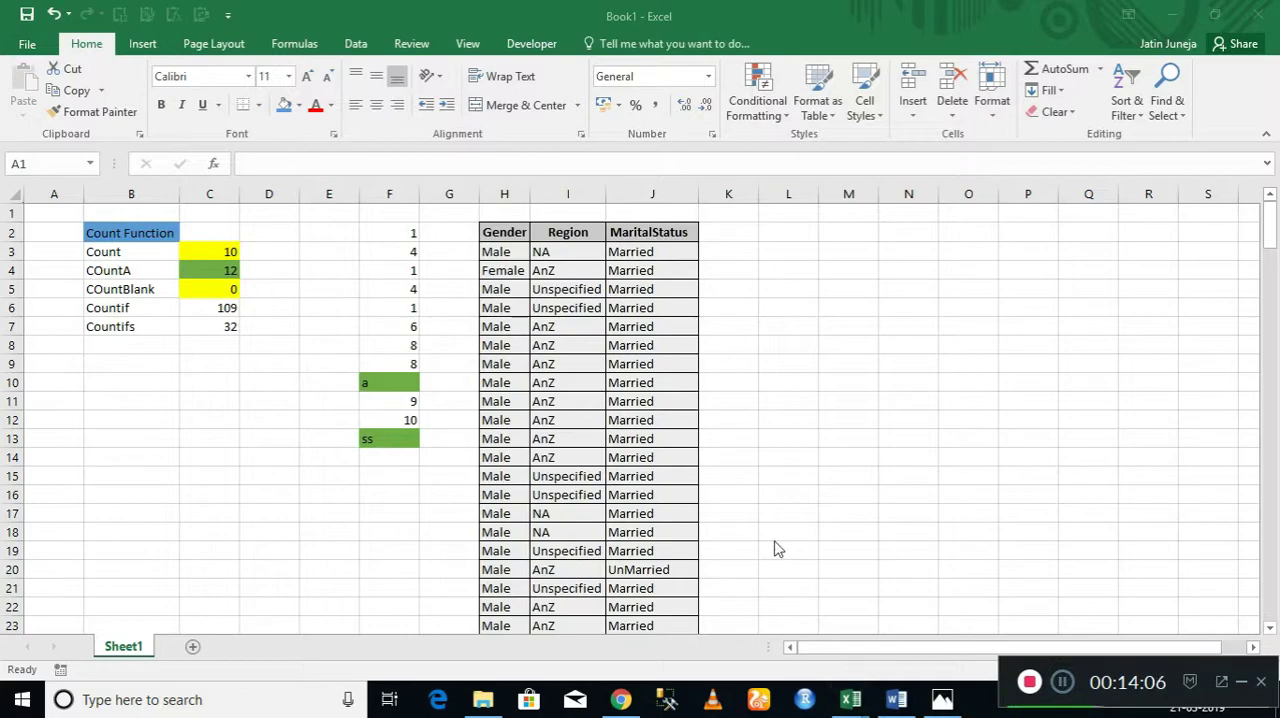